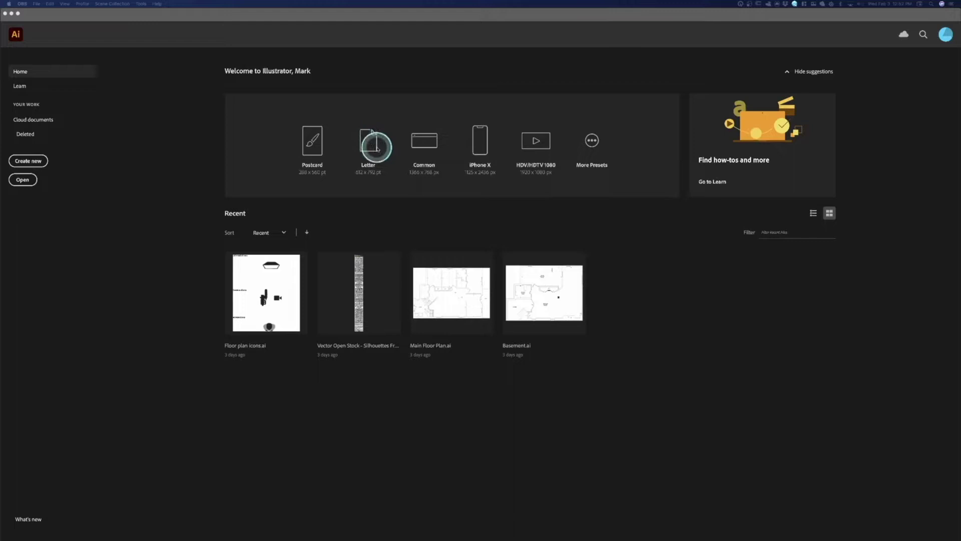
From the Illustrator Home screen, create a blank Letter-size document (Untitled-1, CMYK).
{"action": "left_click", "coordinate": [383, 149]}
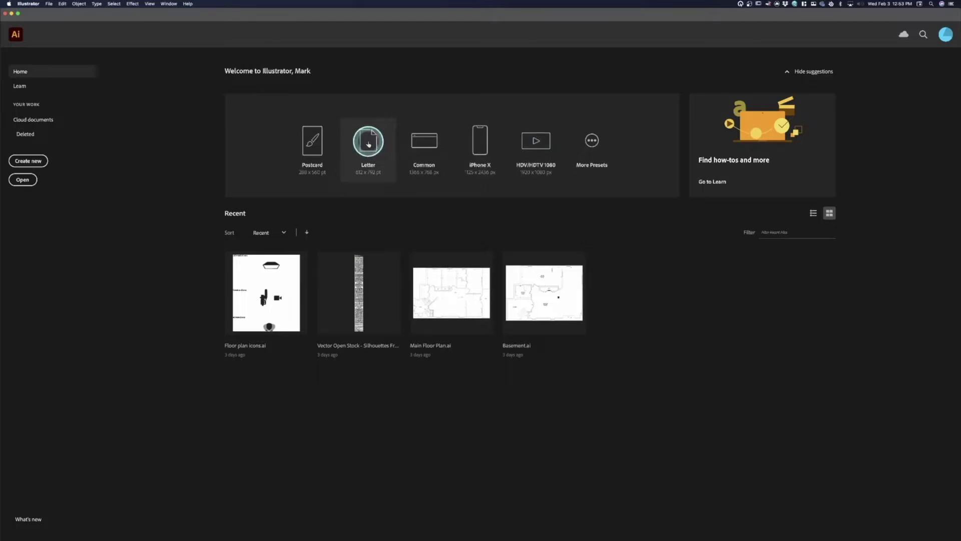
{"action": "left_click", "coordinate": [369, 145]}
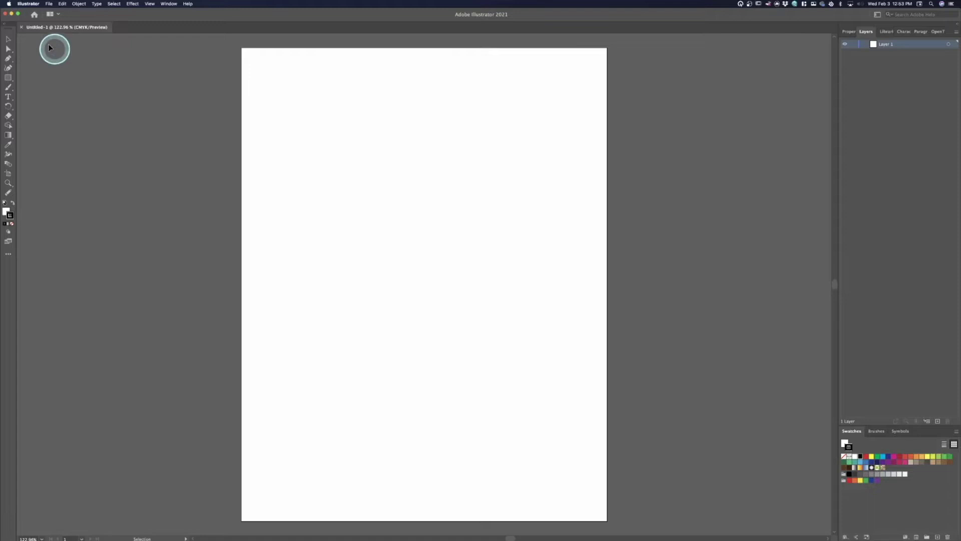
Start a new document set to landscape orientation with inches as the units.
{"action": "left_click", "coordinate": [34, 14]}
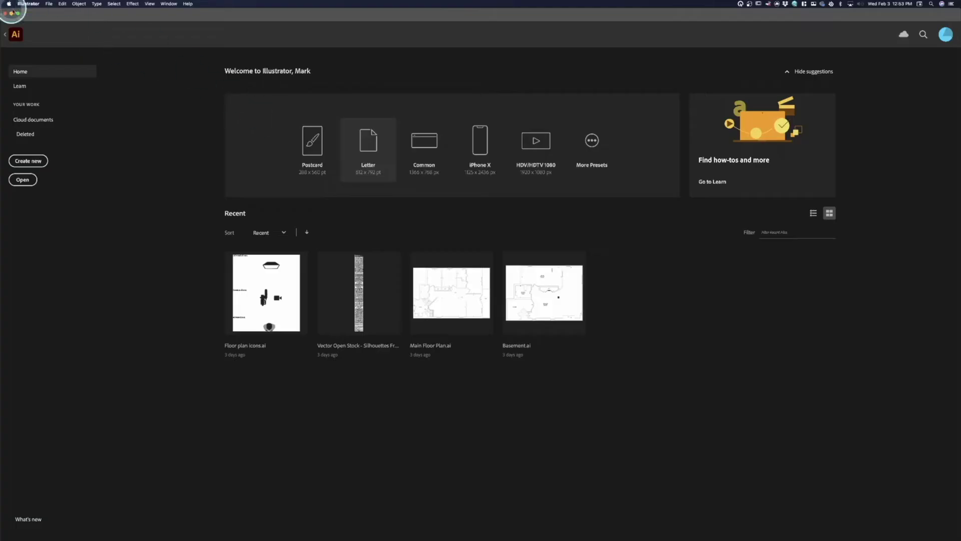
{"action": "left_click", "coordinate": [35, 162]}
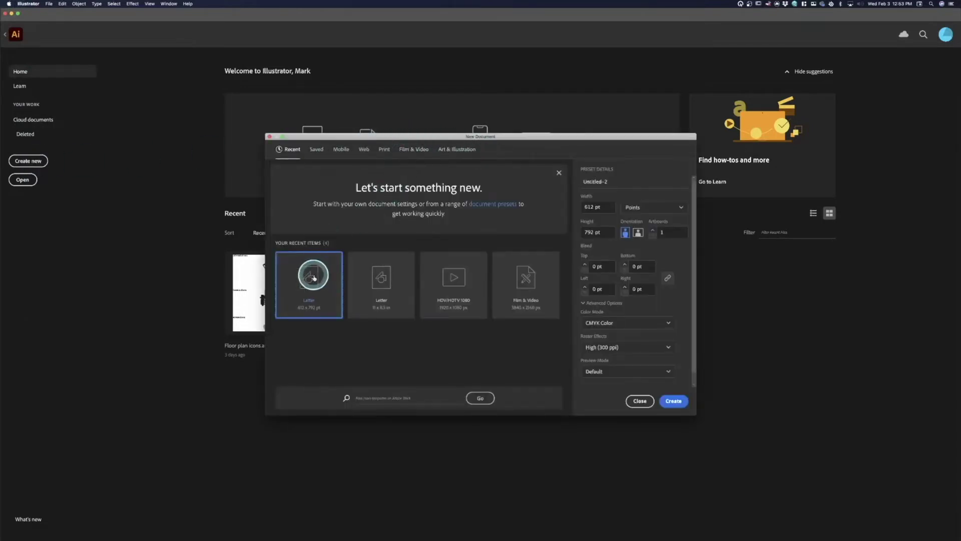
{"action": "left_click", "coordinate": [638, 232]}
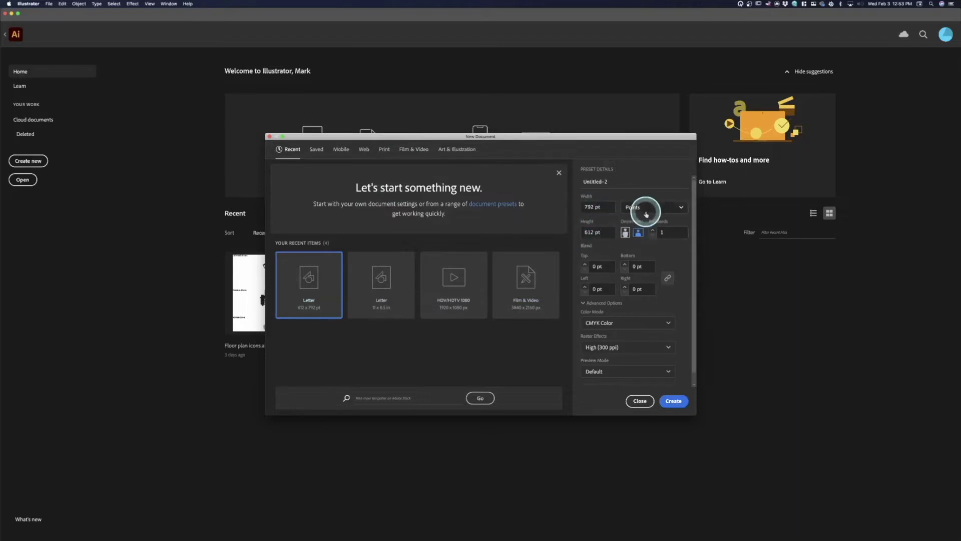
{"action": "left_click", "coordinate": [662, 209]}
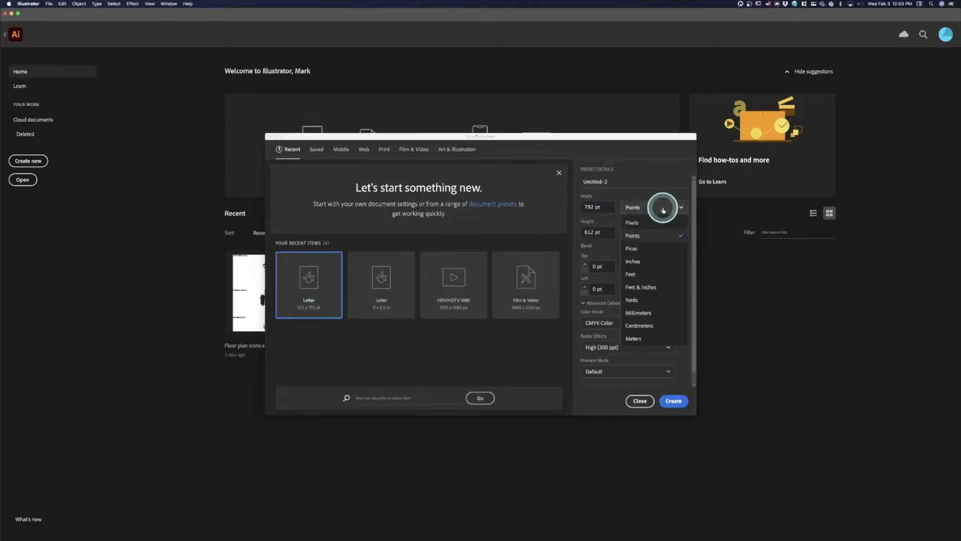
{"action": "left_click", "coordinate": [656, 261]}
{"action": "left_click", "coordinate": [665, 211]}
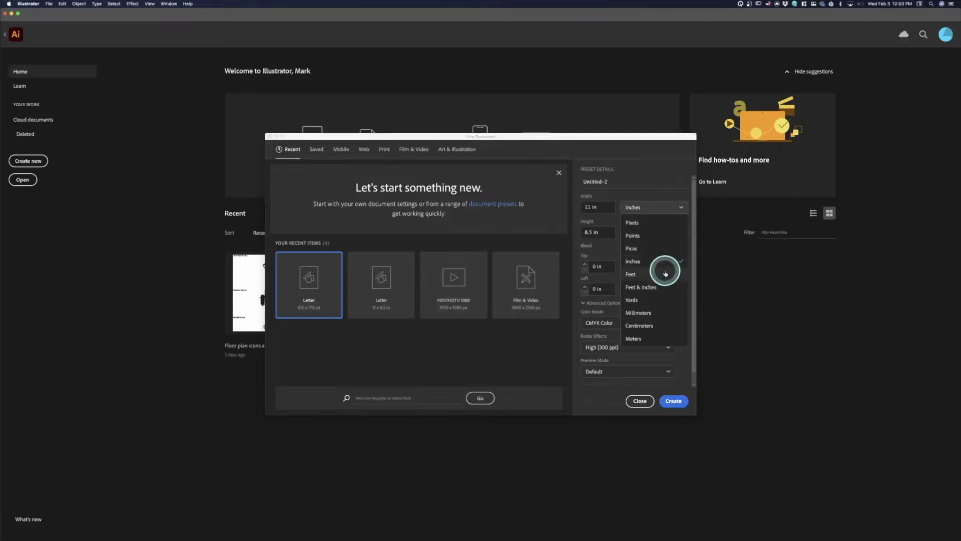
{"action": "left_click", "coordinate": [660, 325]}
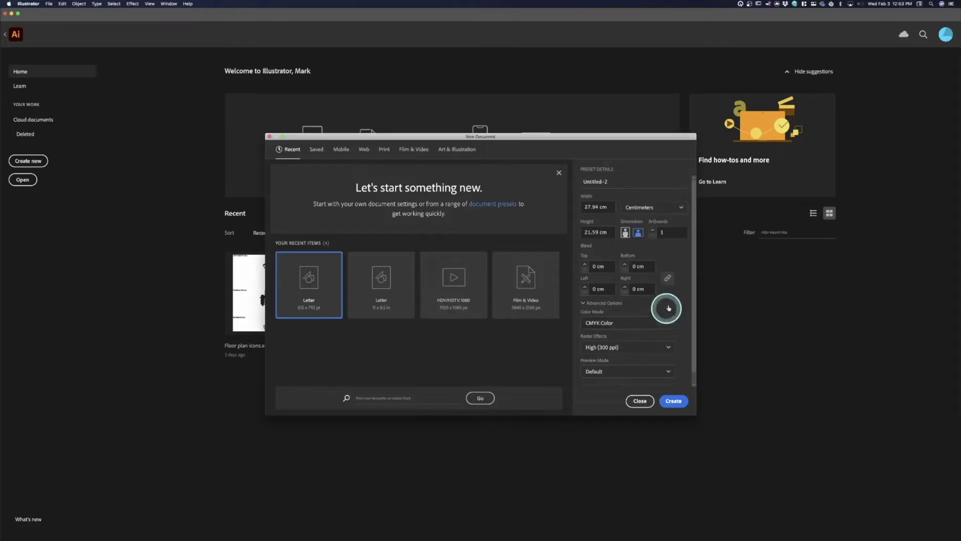
{"action": "left_click", "coordinate": [662, 209]}
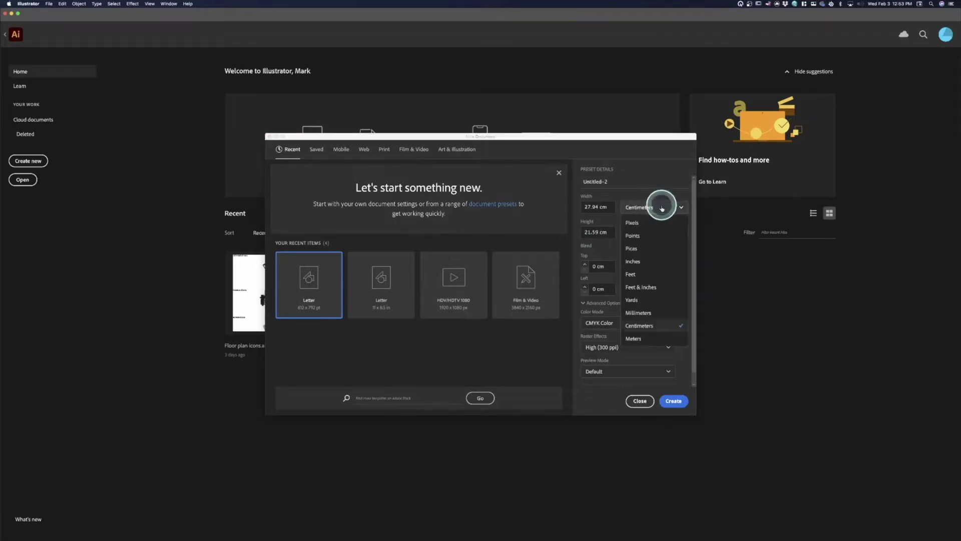
{"action": "left_click", "coordinate": [656, 261]}
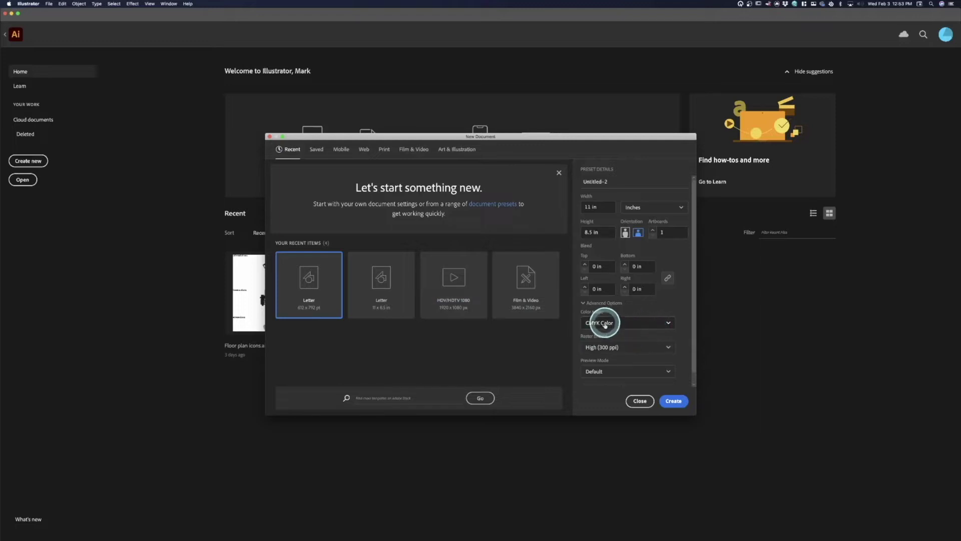
Set the new document's colour mode to CMYK Color after briefly trying RGB.
{"action": "left_click", "coordinate": [636, 325]}
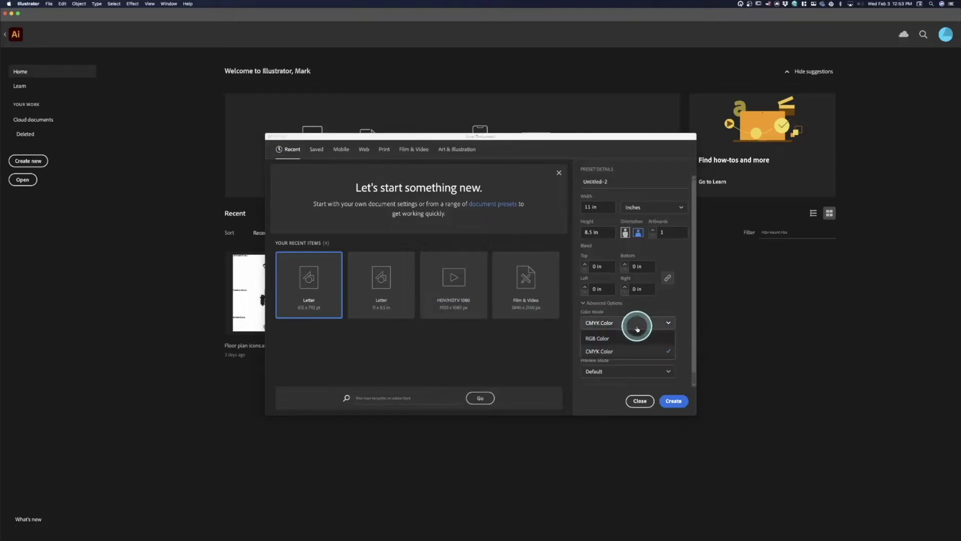
{"action": "left_click", "coordinate": [636, 327]}
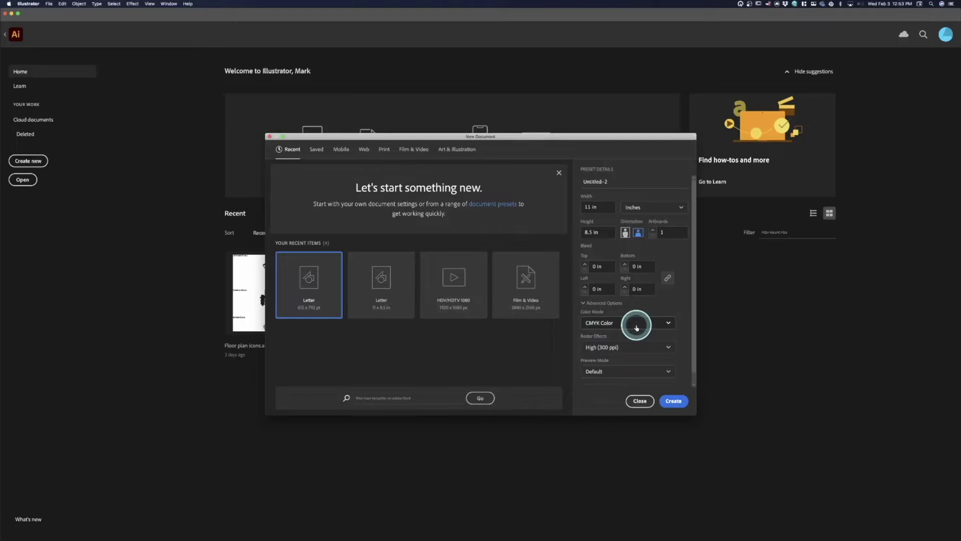
{"action": "left_click", "coordinate": [636, 327]}
{"action": "left_click", "coordinate": [601, 313]}
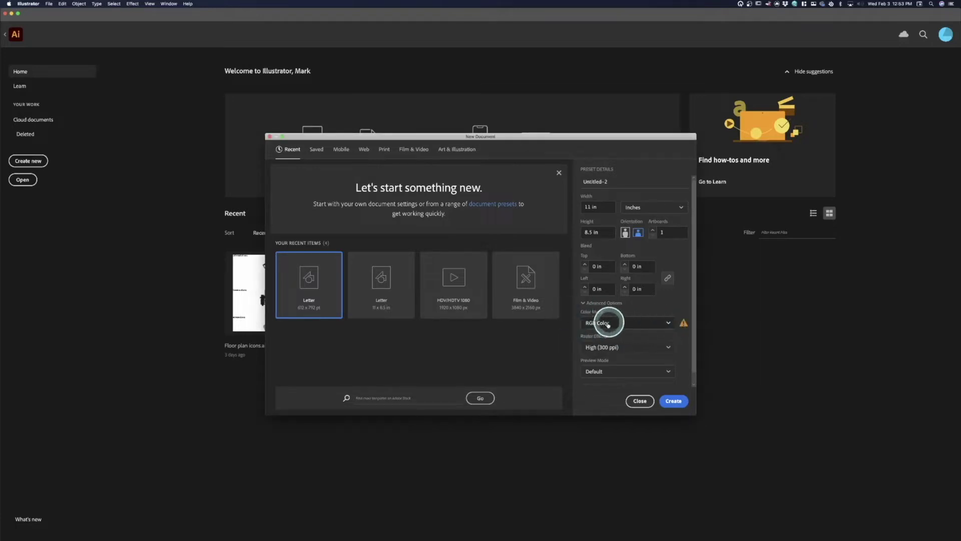
{"action": "left_click", "coordinate": [659, 323]}
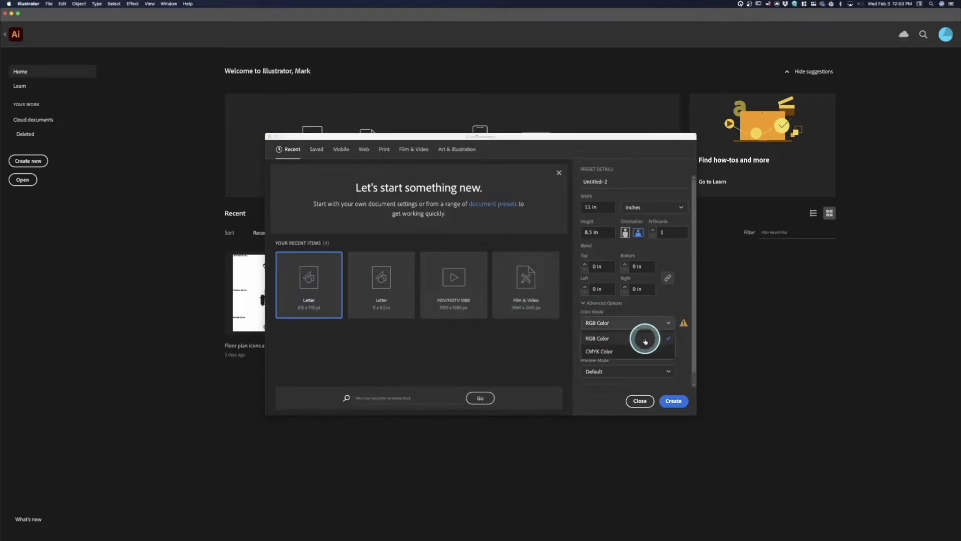
{"action": "left_click", "coordinate": [601, 350]}
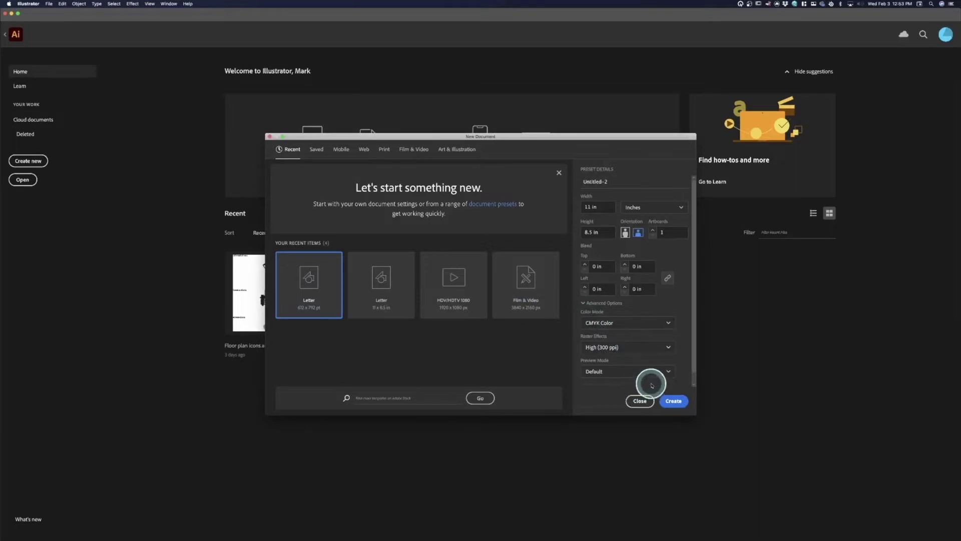
Create the 11 × 8.5 in landscape document Untitled-2 as a blank artboard.
{"action": "left_click", "coordinate": [674, 402]}
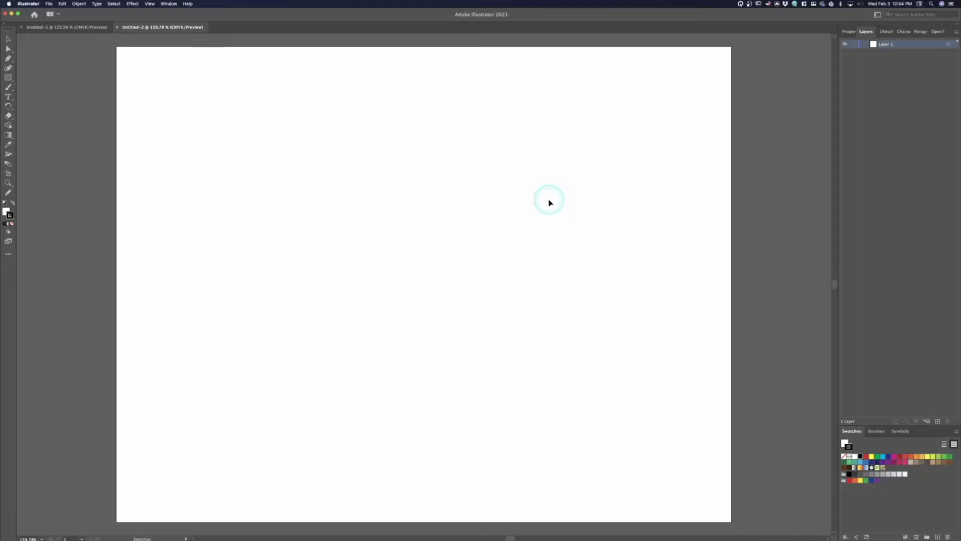
{"action": "left_click", "coordinate": [150, 4]}
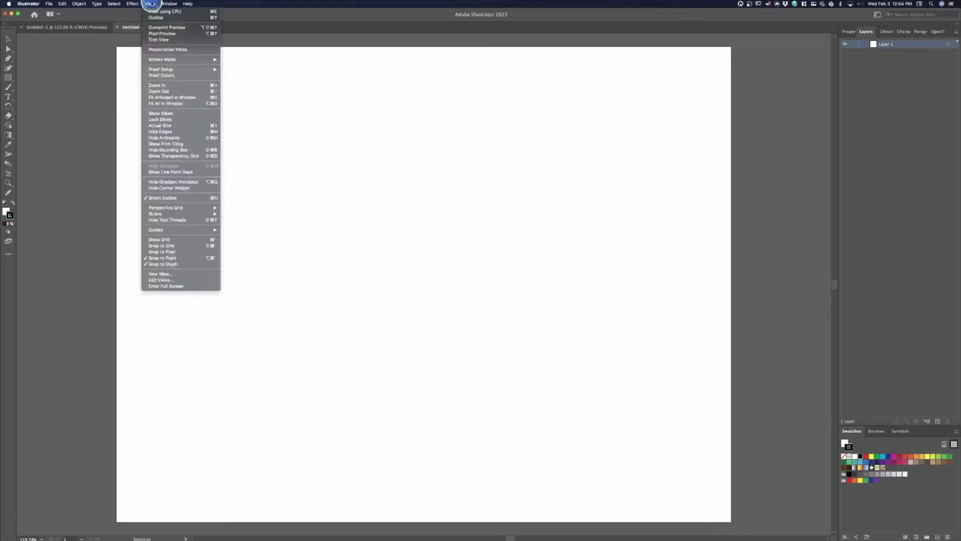
Turn on Show Grid, Snap to Grid and Show Rulers from the View menu.
{"action": "left_click", "coordinate": [159, 240]}
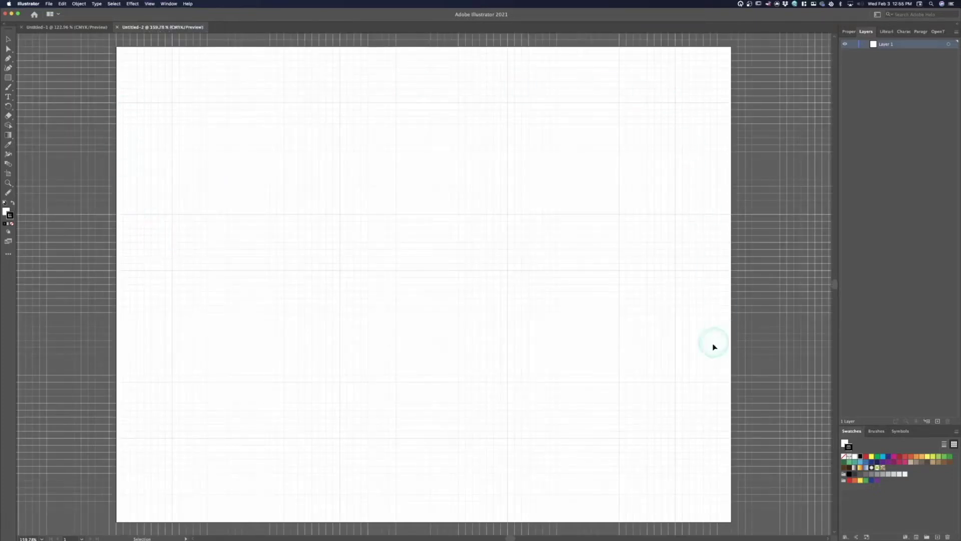
{"action": "left_click", "coordinate": [134, 3]}
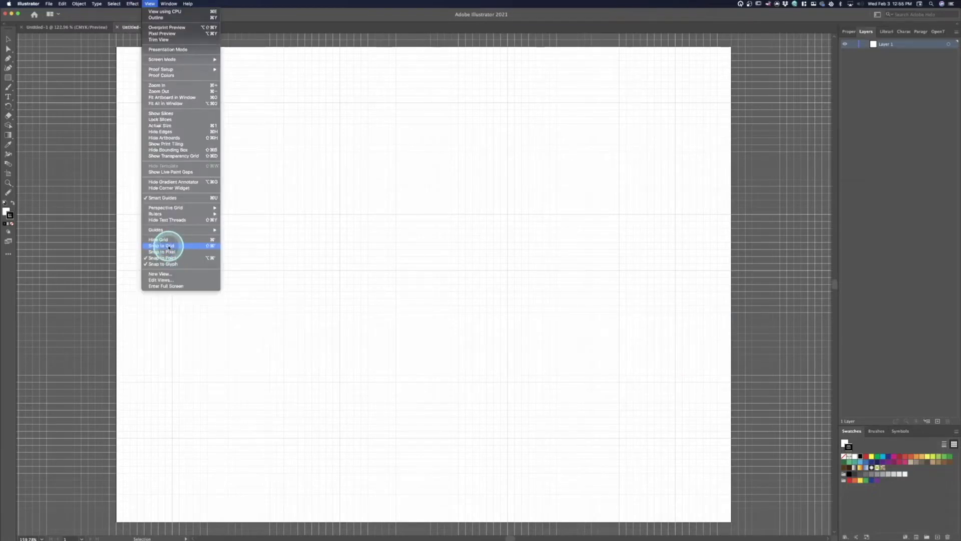
{"action": "left_click", "coordinate": [168, 245]}
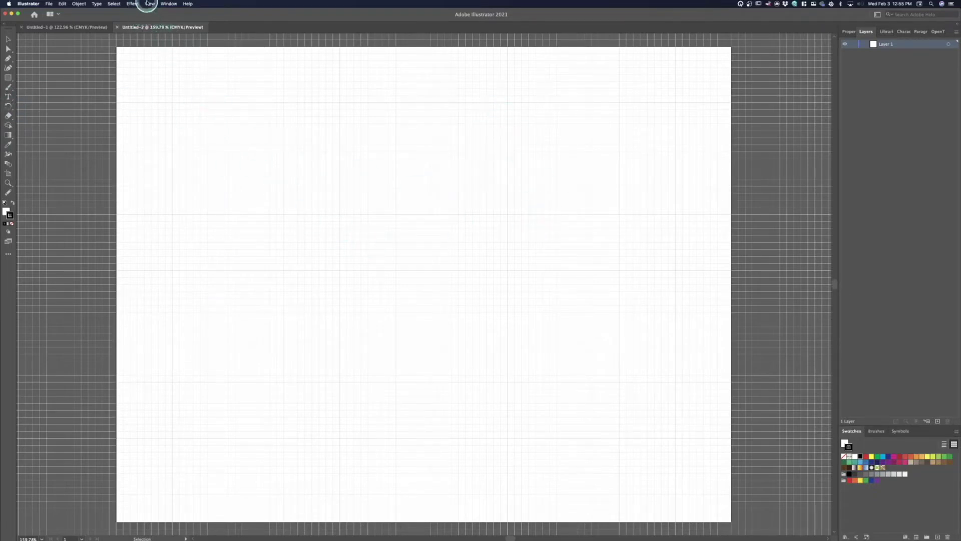
{"action": "left_click", "coordinate": [150, 3]}
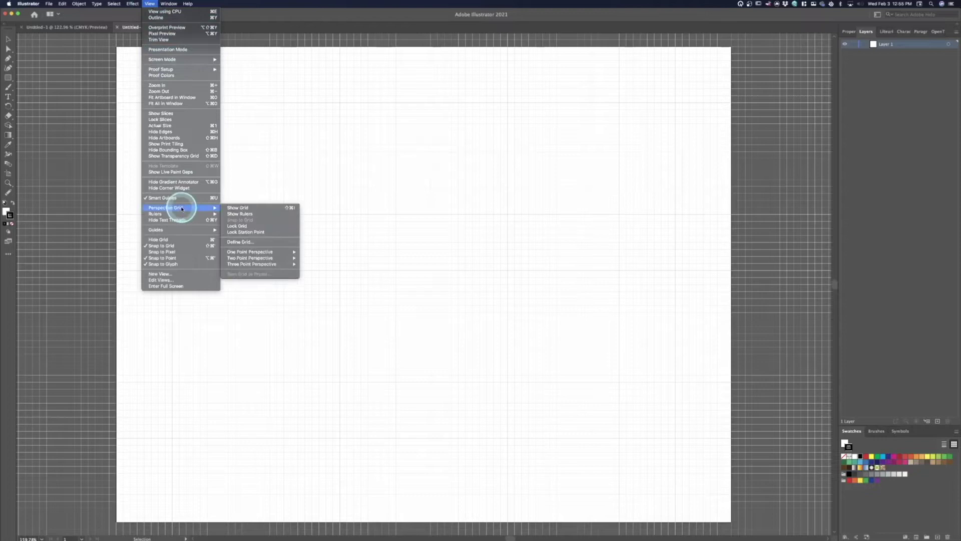
{"action": "mouse_move", "coordinate": [181, 214]}
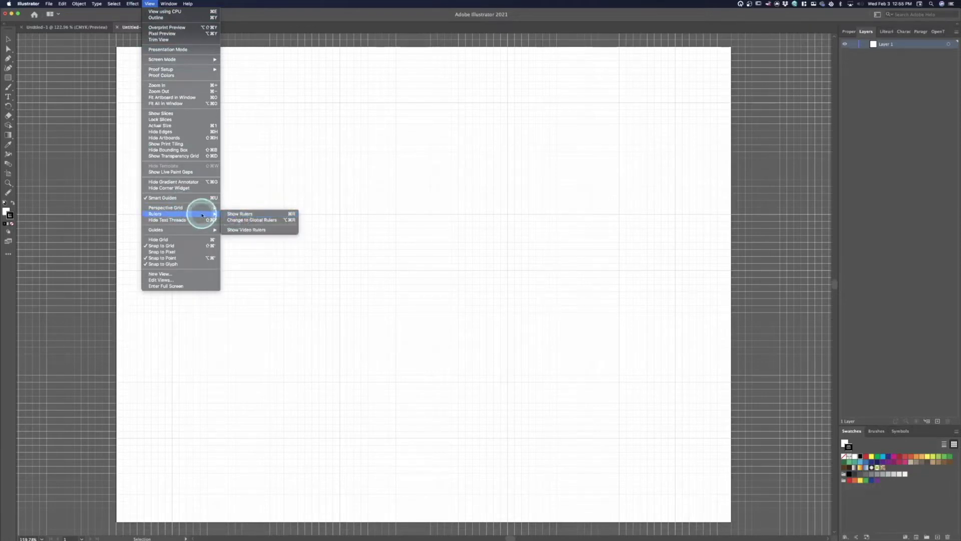
{"action": "left_click", "coordinate": [236, 215]}
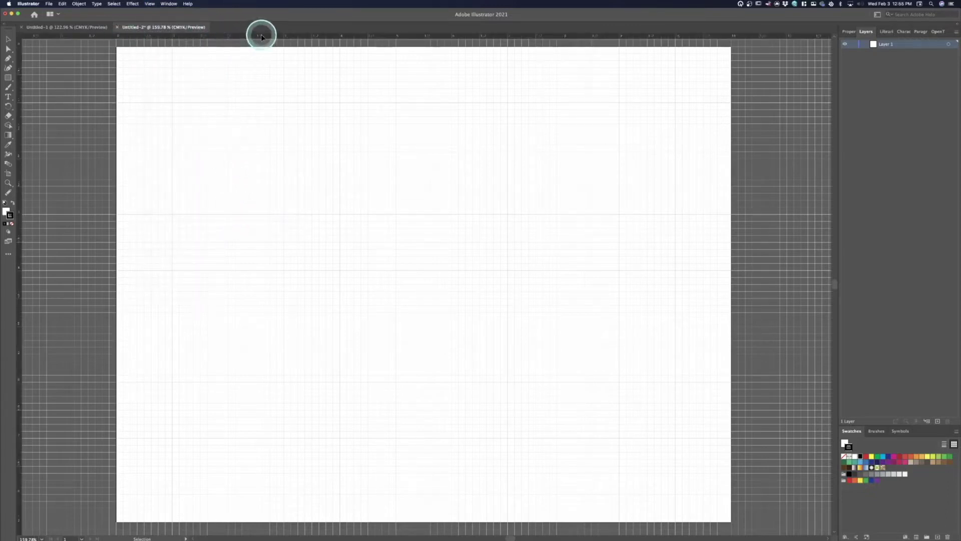
Drag a horizontal guide across the artboard and keep the ruler units in inches.
{"action": "left_click_drag", "start_coordinate": [261, 37], "coordinate": [262, 36]}
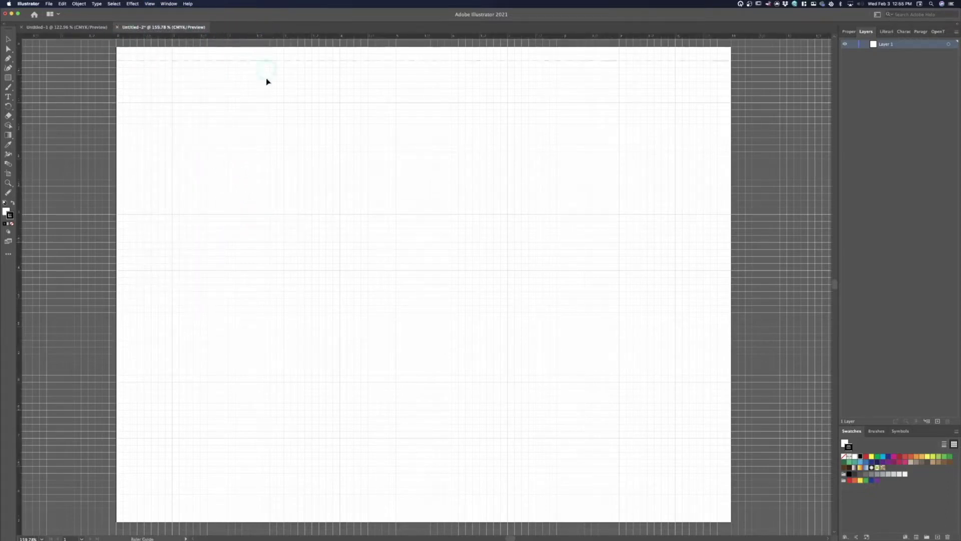
{"action": "left_click_drag", "start_coordinate": [269, 146], "coordinate": [271, 145]}
{"action": "left_click", "coordinate": [313, 123]}
{"action": "left_click", "coordinate": [249, 74]}
{"action": "right_click", "coordinate": [251, 37]}
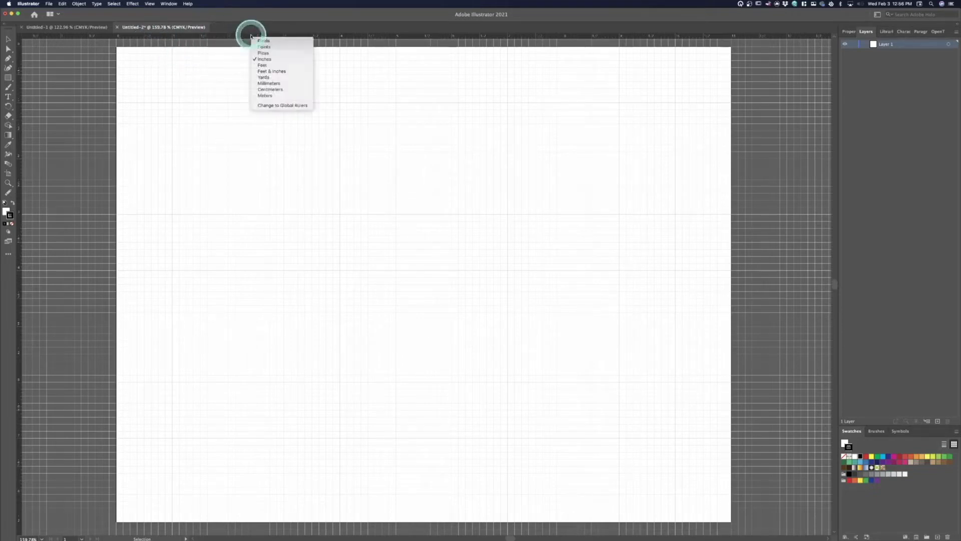
{"action": "left_click", "coordinate": [280, 59]}
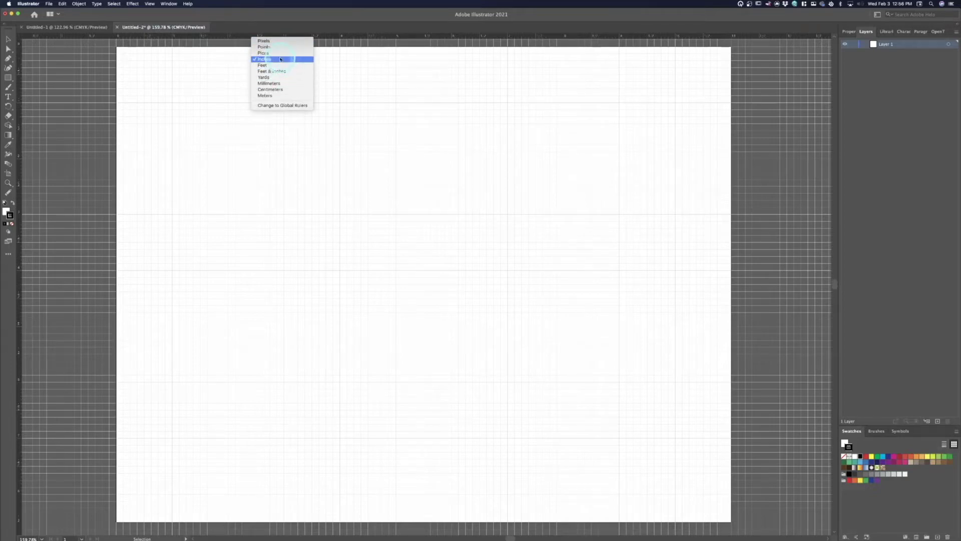
{"action": "left_click", "coordinate": [284, 61]}
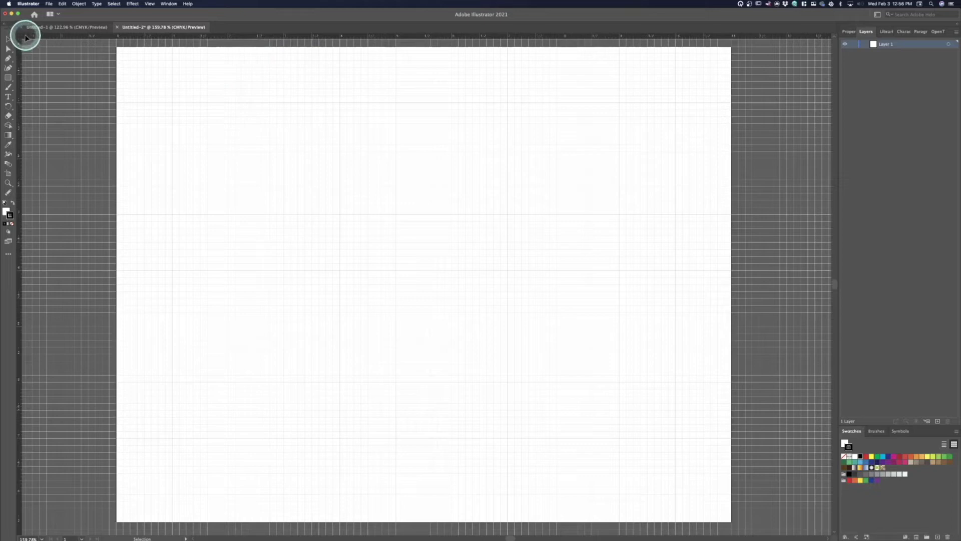
Float the Rectangle, Ellipse, Polygon, Star and Line tools in their own panel, then select the Rectangle Tool.
{"action": "left_click", "coordinate": [9, 78]}
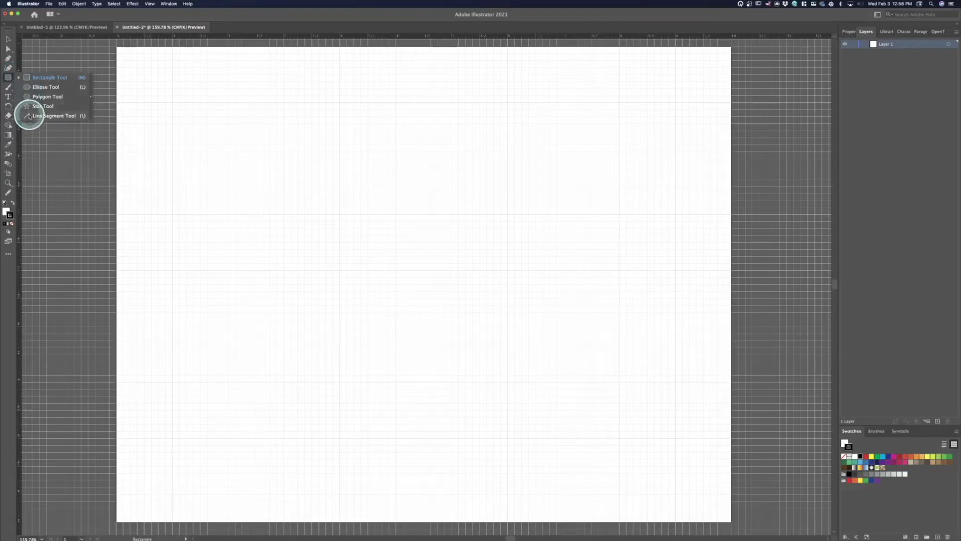
{"action": "left_click", "coordinate": [11, 77]}
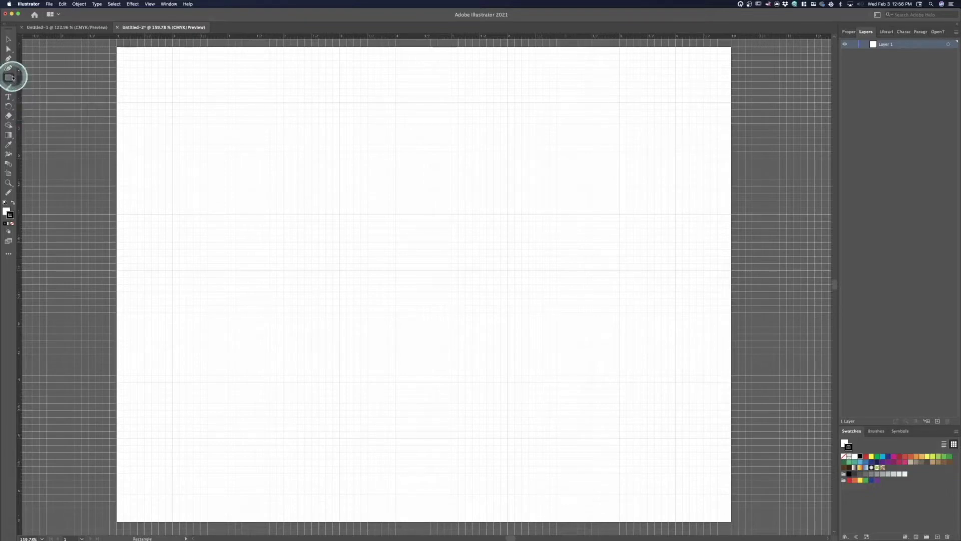
{"action": "left_click", "coordinate": [11, 78]}
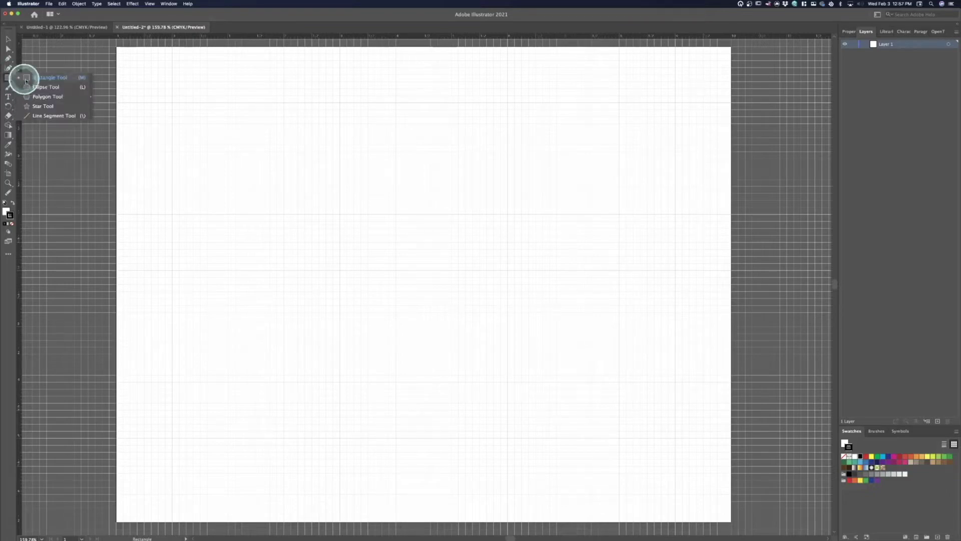
{"action": "left_click", "coordinate": [10, 78]}
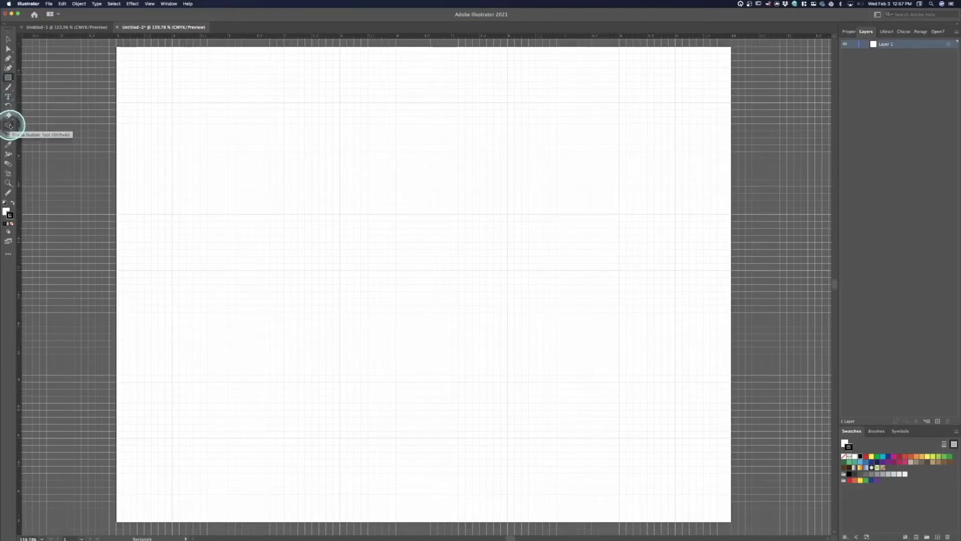
{"action": "left_click", "coordinate": [10, 77]}
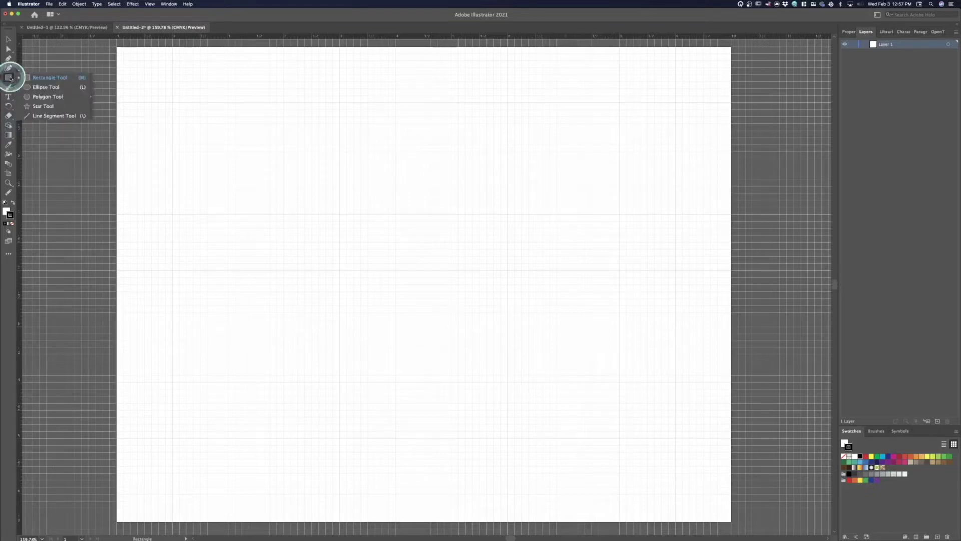
{"action": "left_click_drag", "start_coordinate": [8, 78], "coordinate": [74, 90]}
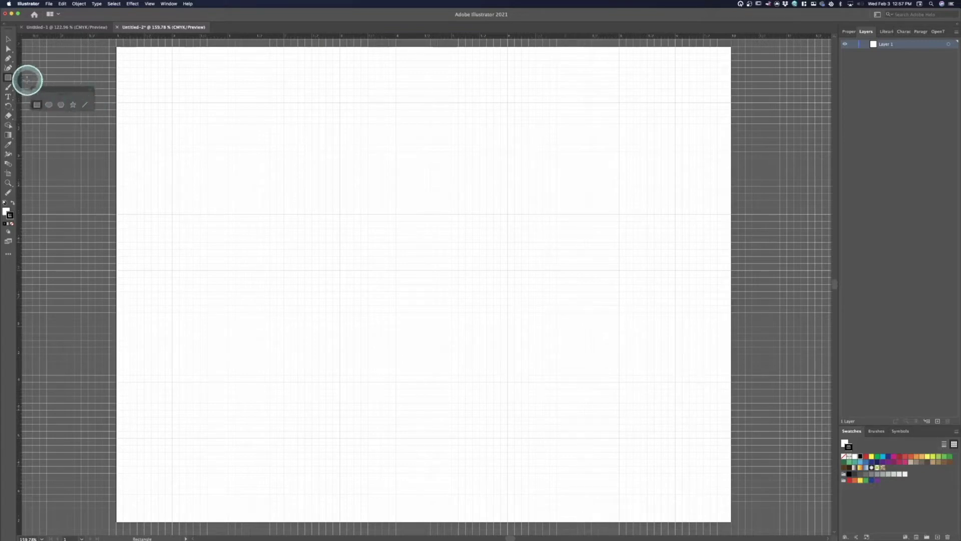
{"action": "left_click", "coordinate": [10, 88]}
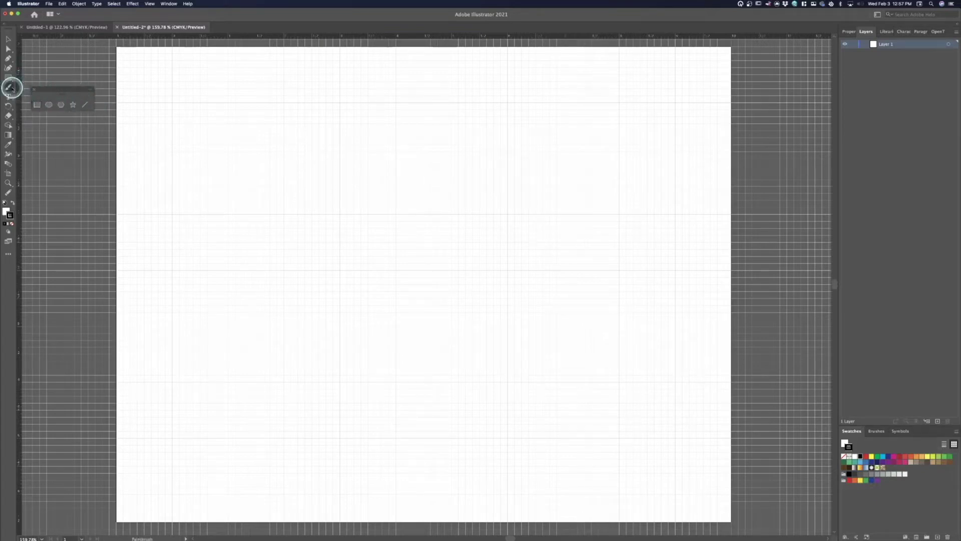
{"action": "mouse_move", "coordinate": [10, 88]}
{"action": "left_mouse_down"}
{"action": "mouse_move", "coordinate": [103, 92]}
{"action": "mouse_move", "coordinate": [98, 102]}
{"action": "mouse_move", "coordinate": [66, 68]}
{"action": "left_mouse_up"}
{"action": "left_click", "coordinate": [65, 71]}
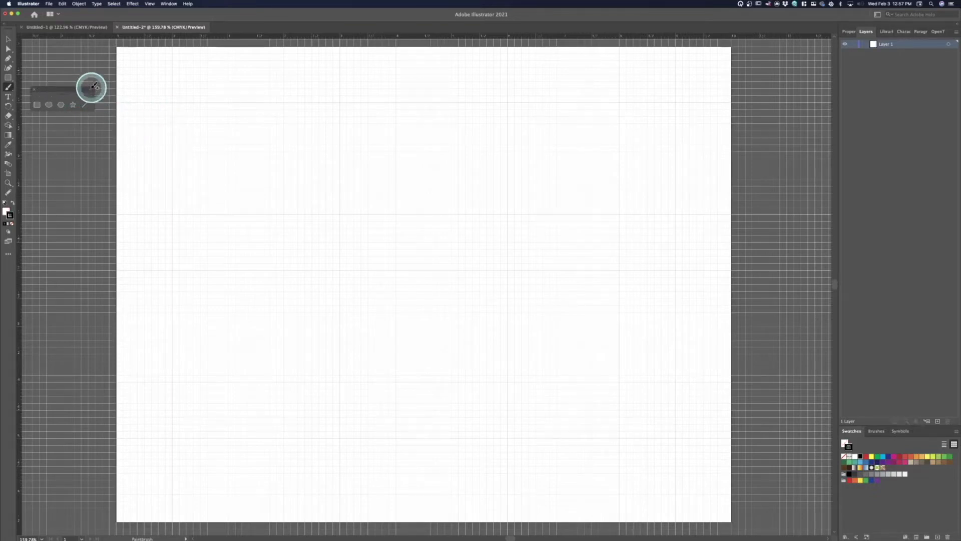
{"action": "mouse_move", "coordinate": [60, 93]}
{"action": "left_mouse_down"}
{"action": "mouse_move", "coordinate": [79, 90]}
{"action": "mouse_move", "coordinate": [43, 70]}
{"action": "mouse_move", "coordinate": [32, 92]}
{"action": "mouse_move", "coordinate": [71, 86]}
{"action": "left_mouse_up"}
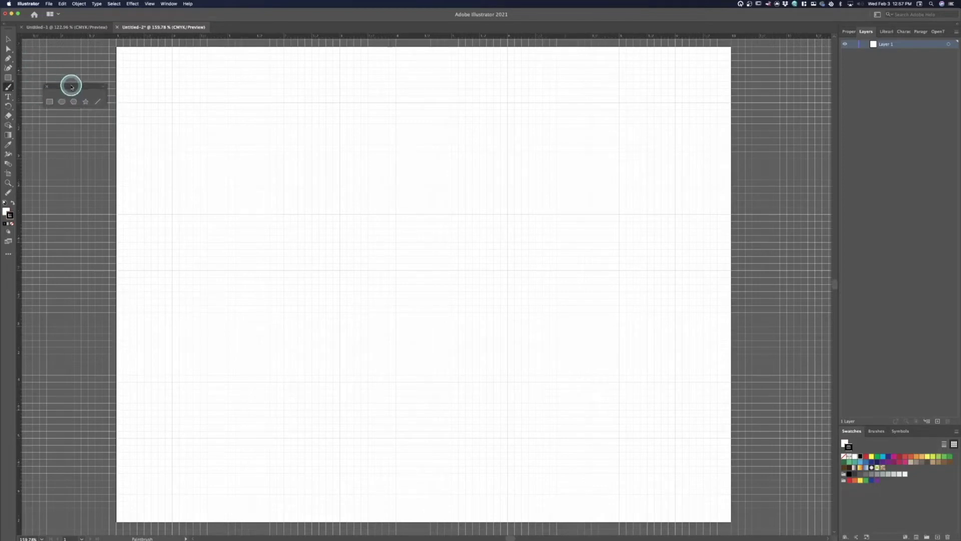
{"action": "left_click", "coordinate": [49, 102]}
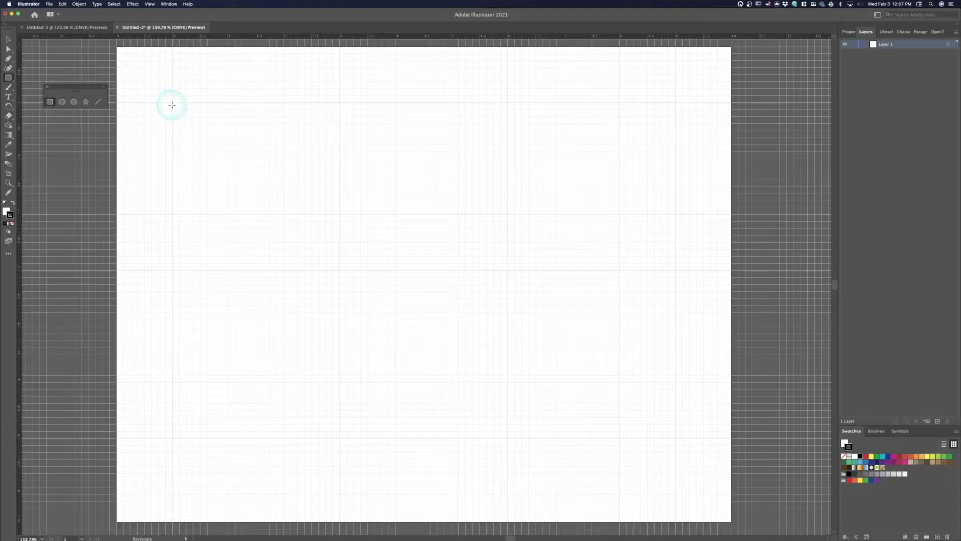
Draw a wide rectangle from the artboard's upper left to its lower right.
{"action": "left_click_drag", "start_coordinate": [172, 159], "coordinate": [621, 495]}
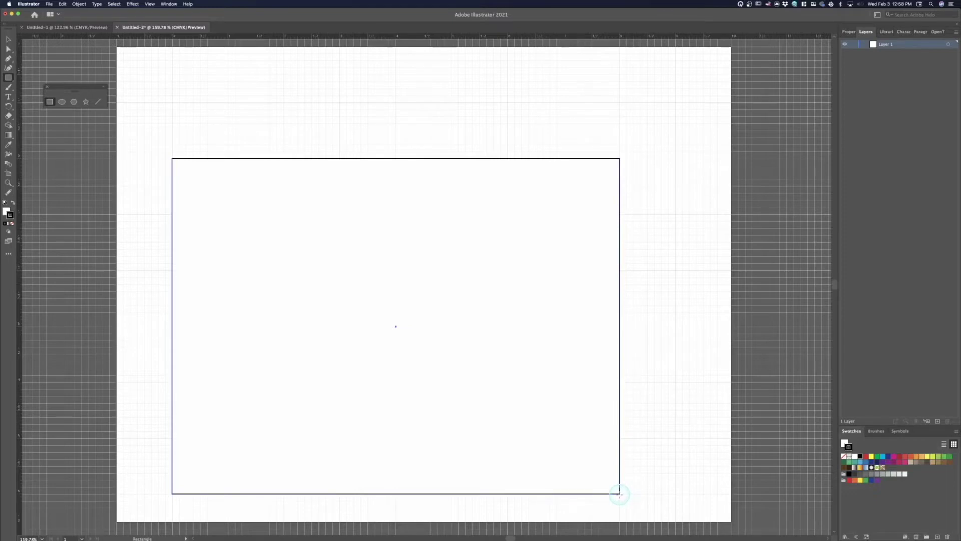
{"action": "left_click_drag", "start_coordinate": [620, 495], "coordinate": [676, 438]}
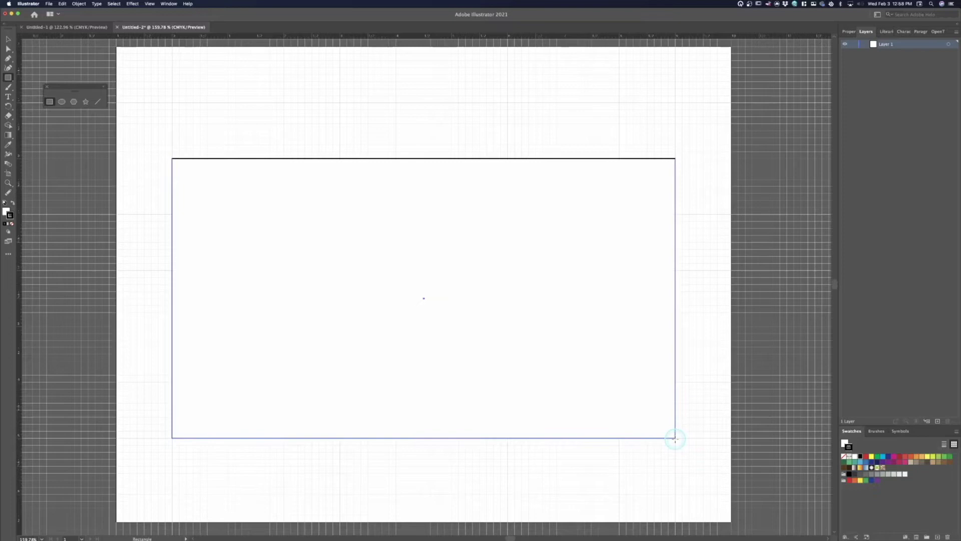
{"action": "left_click_drag", "start_coordinate": [675, 439], "coordinate": [674, 439]}
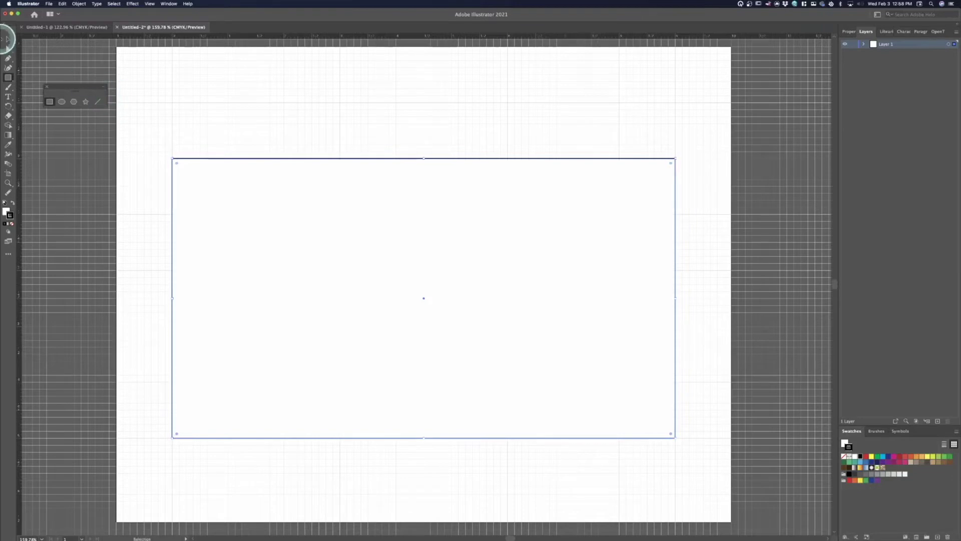
{"action": "left_click", "coordinate": [8, 40]}
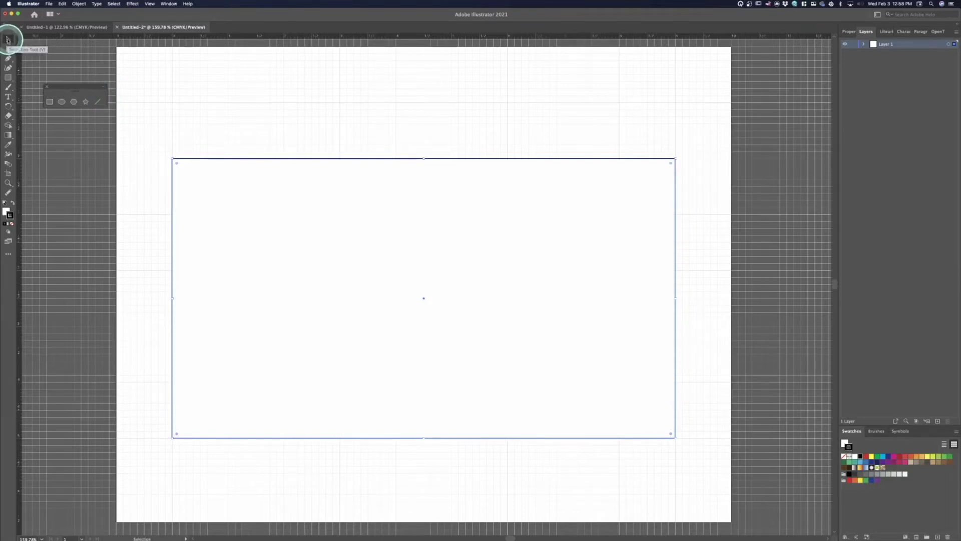
{"action": "mouse_move", "coordinate": [273, 164]}
{"action": "left_mouse_down"}
{"action": "mouse_move", "coordinate": [288, 137]}
{"action": "mouse_move", "coordinate": [150, 167]}
{"action": "mouse_move", "coordinate": [278, 171]}
{"action": "left_mouse_up"}
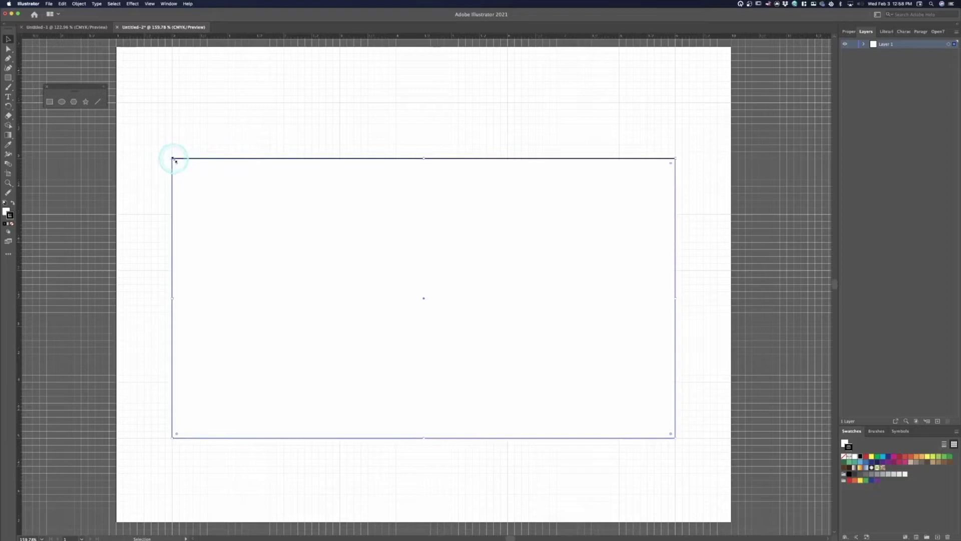
{"action": "mouse_move", "coordinate": [176, 160]}
{"action": "left_mouse_down"}
{"action": "mouse_move", "coordinate": [223, 189]}
{"action": "mouse_move", "coordinate": [333, 328]}
{"action": "mouse_move", "coordinate": [101, 91]}
{"action": "mouse_move", "coordinate": [206, 226]}
{"action": "mouse_move", "coordinate": [164, 208]}
{"action": "mouse_move", "coordinate": [174, 162]}
{"action": "left_mouse_up"}
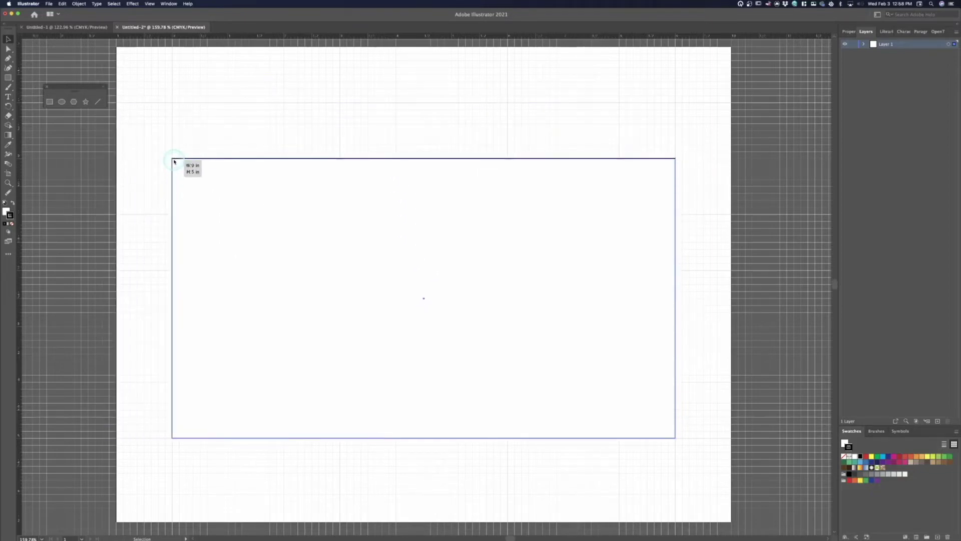
{"action": "left_click", "coordinate": [9, 47]}
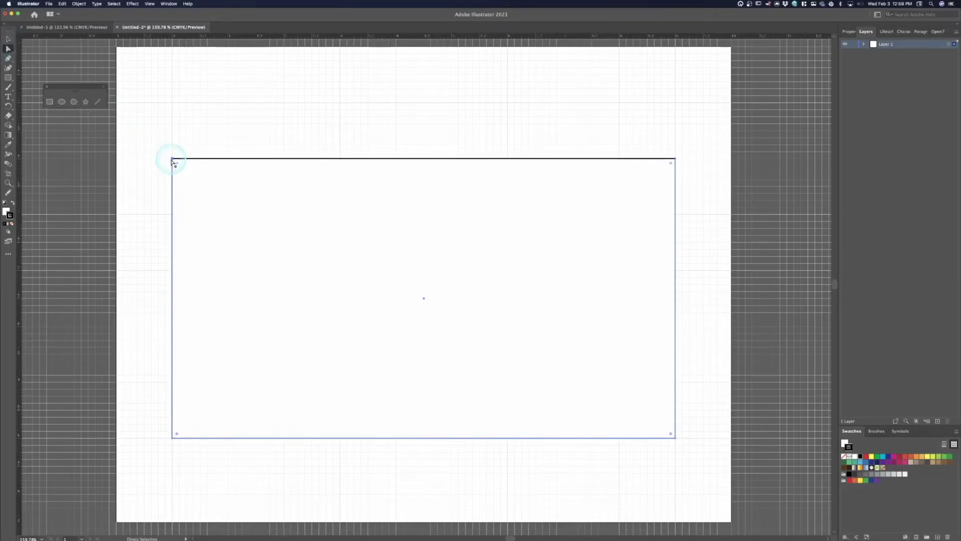
{"action": "mouse_move", "coordinate": [172, 160]}
{"action": "left_mouse_down"}
{"action": "mouse_move", "coordinate": [354, 333]}
{"action": "mouse_move", "coordinate": [141, 164]}
{"action": "mouse_move", "coordinate": [172, 159]}
{"action": "mouse_move", "coordinate": [268, 208]}
{"action": "mouse_move", "coordinate": [172, 158]}
{"action": "left_mouse_up"}
{"action": "left_click", "coordinate": [208, 182]}
{"action": "left_click", "coordinate": [172, 163]}
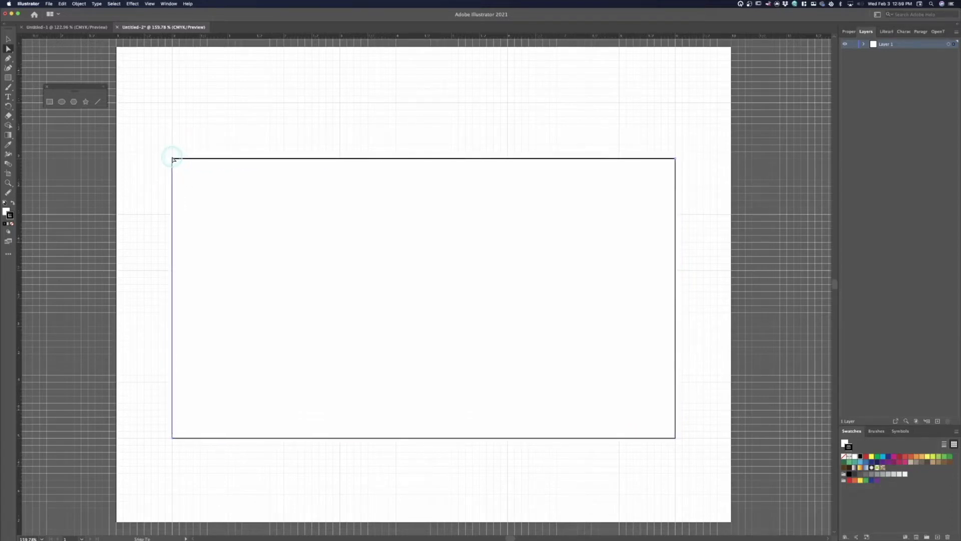
{"action": "left_click", "coordinate": [210, 171]}
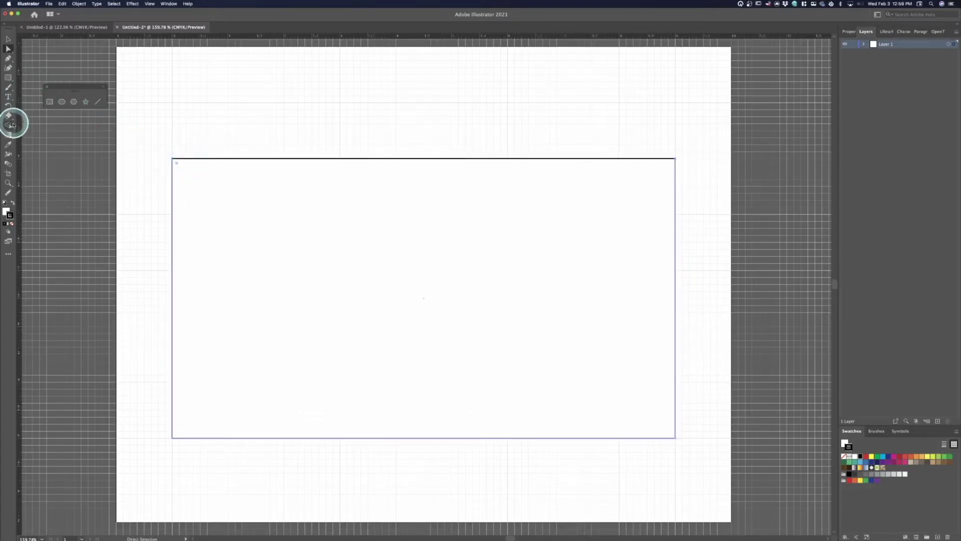
{"action": "left_click", "coordinate": [8, 58]}
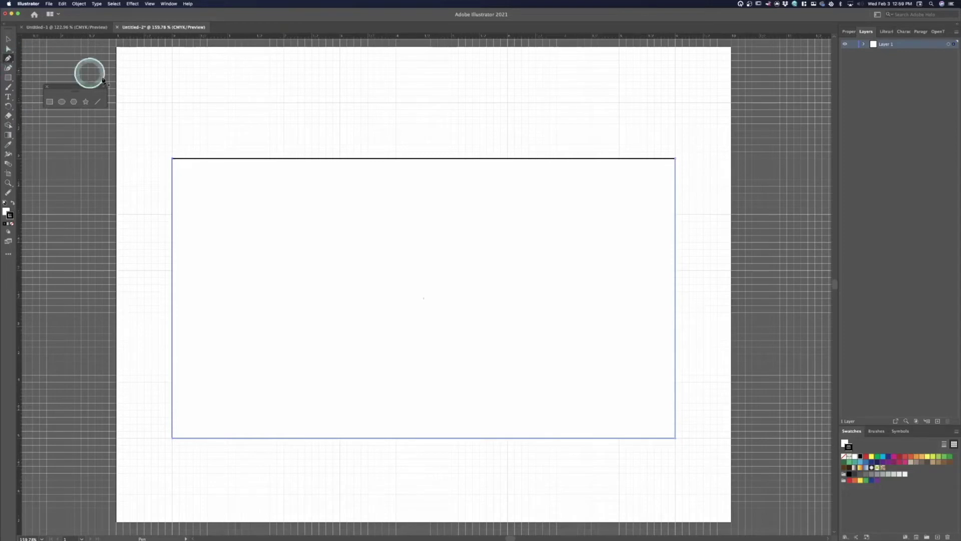
{"action": "left_click", "coordinate": [267, 159]}
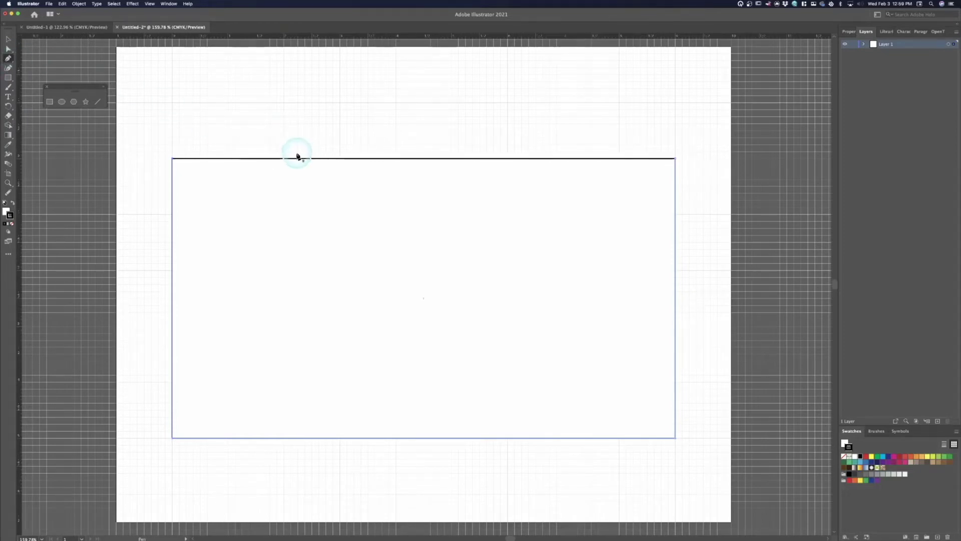
{"action": "left_click", "coordinate": [284, 158]}
{"action": "left_click", "coordinate": [277, 158]}
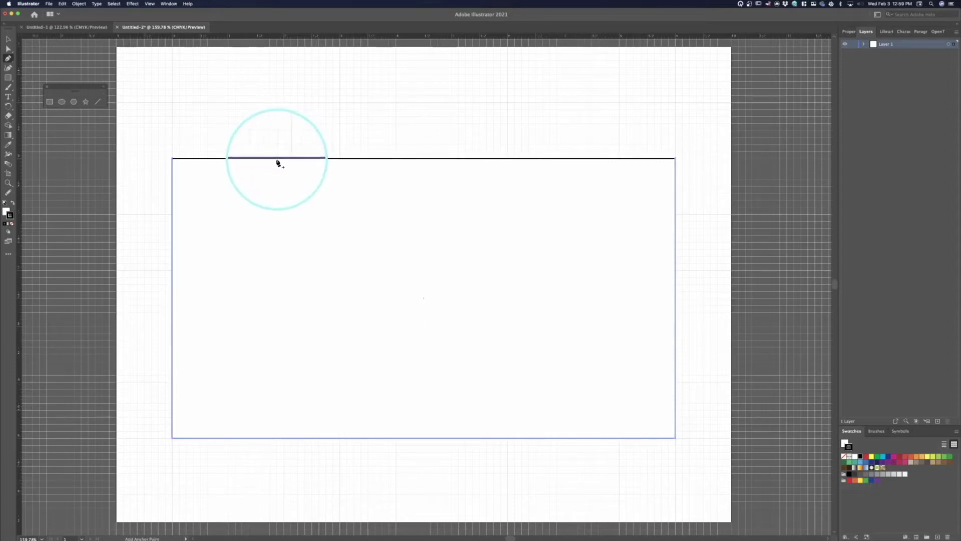
{"action": "left_click", "coordinate": [270, 159]}
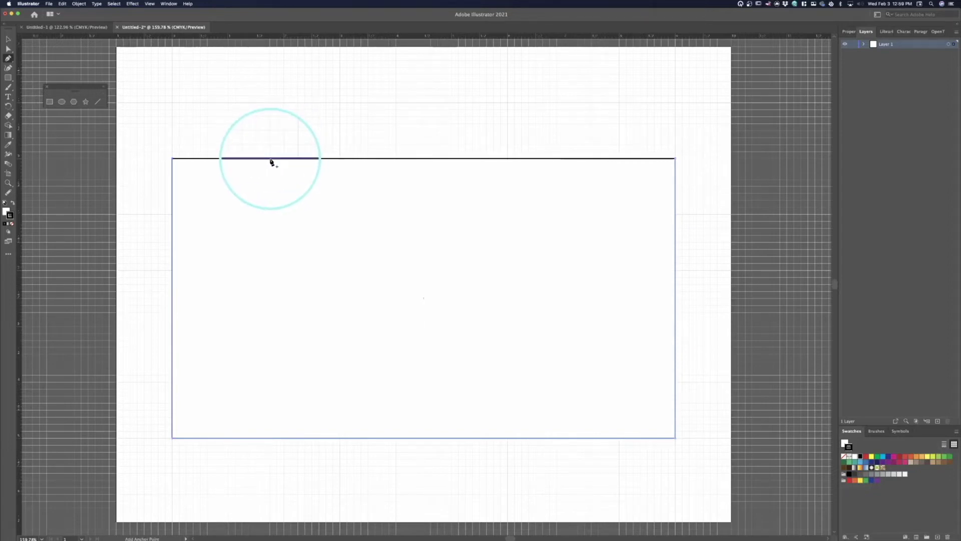
{"action": "left_click", "coordinate": [271, 158]}
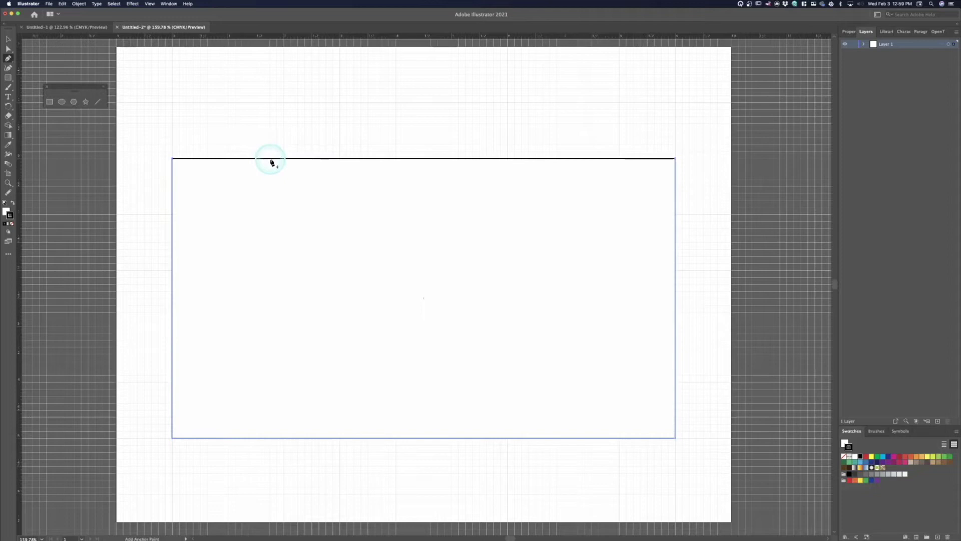
{"action": "left_click", "coordinate": [270, 159]}
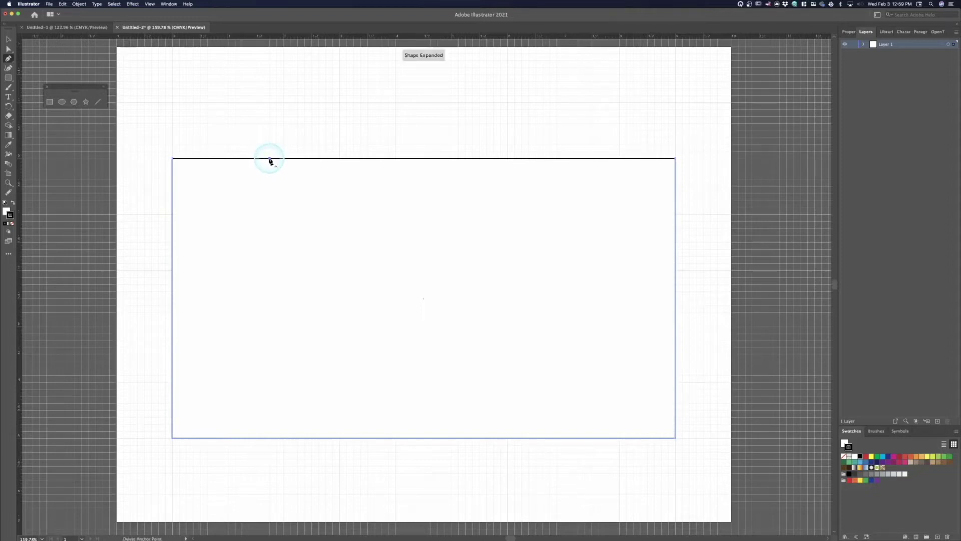
{"action": "left_click", "coordinate": [8, 48]}
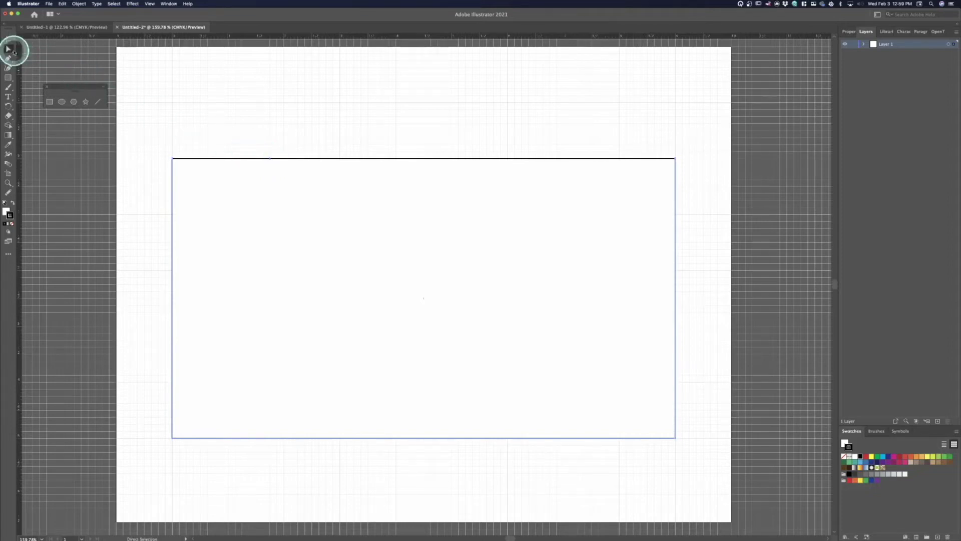
{"action": "left_click_drag", "start_coordinate": [269, 159], "coordinate": [229, 103]}
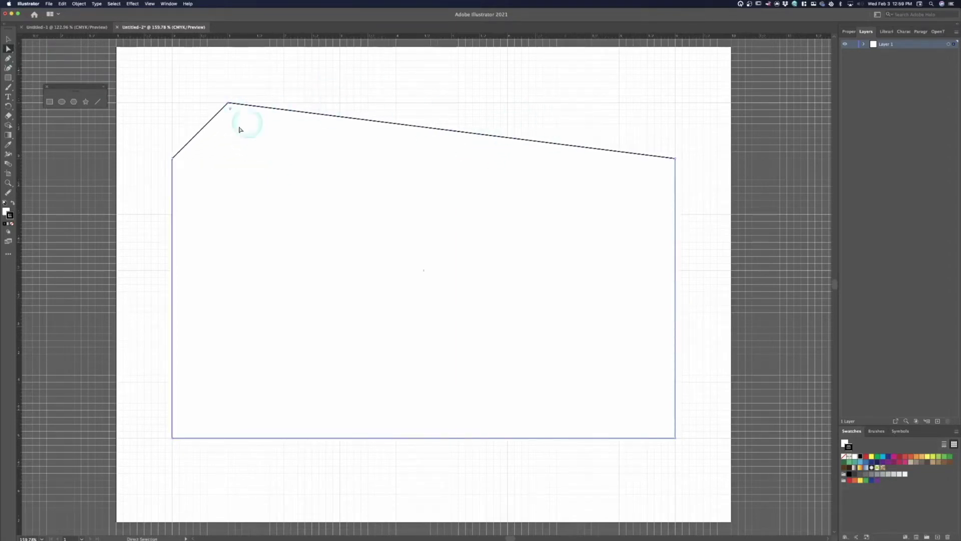
Undo the peaked-roof edits so the rectangle is a plain outline, and select it.
{"action": "key", "text": "super+z"}
{"action": "key", "text": "super+z"}
{"action": "key", "text": "v"}
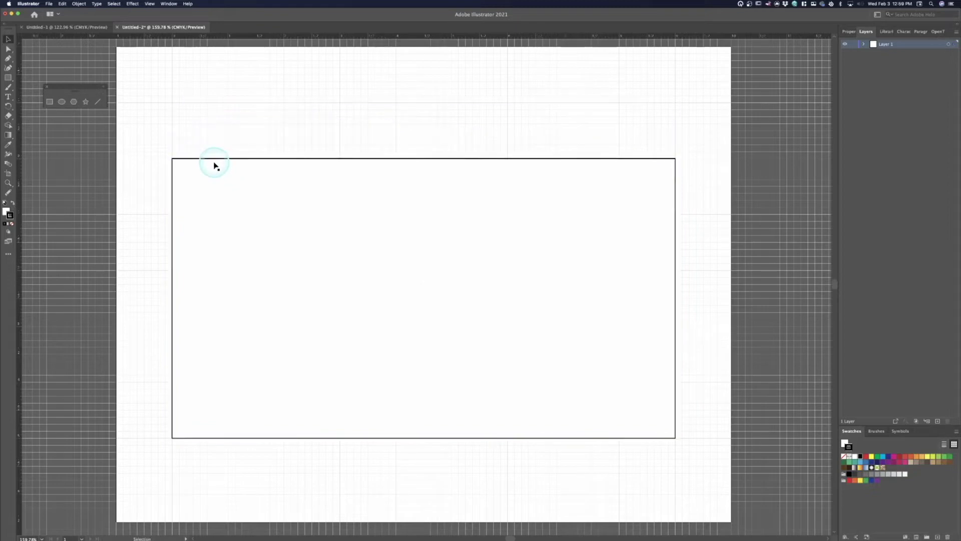
{"action": "left_click", "coordinate": [268, 172]}
{"action": "left_click", "coordinate": [79, 3]}
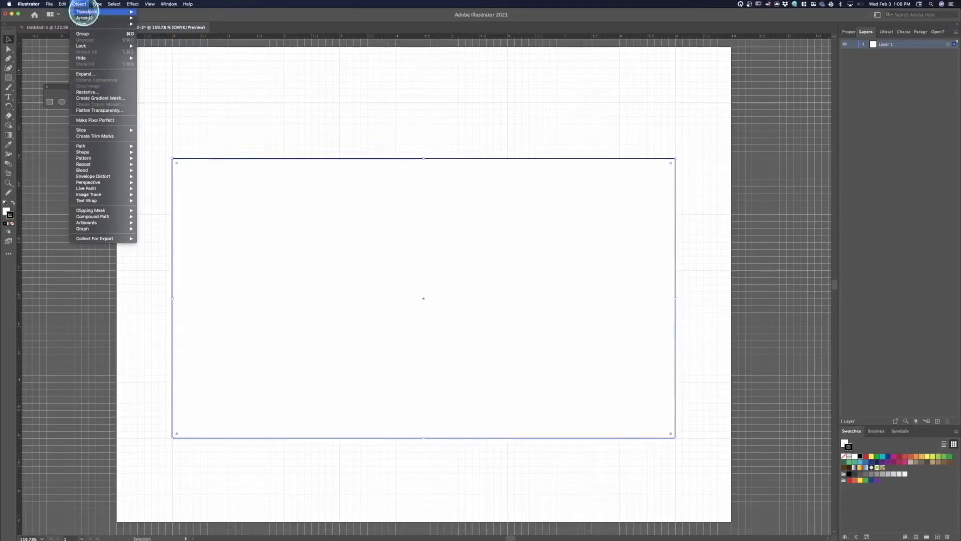
{"action": "left_click", "coordinate": [314, 180]}
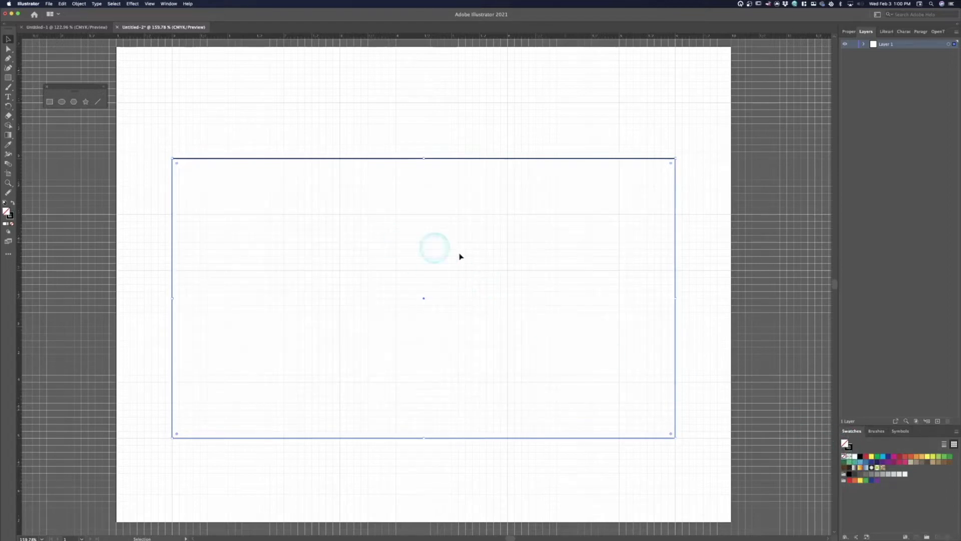
Remove the rectangle's fill and set its outline colour to black.
{"action": "left_click", "coordinate": [872, 457]}
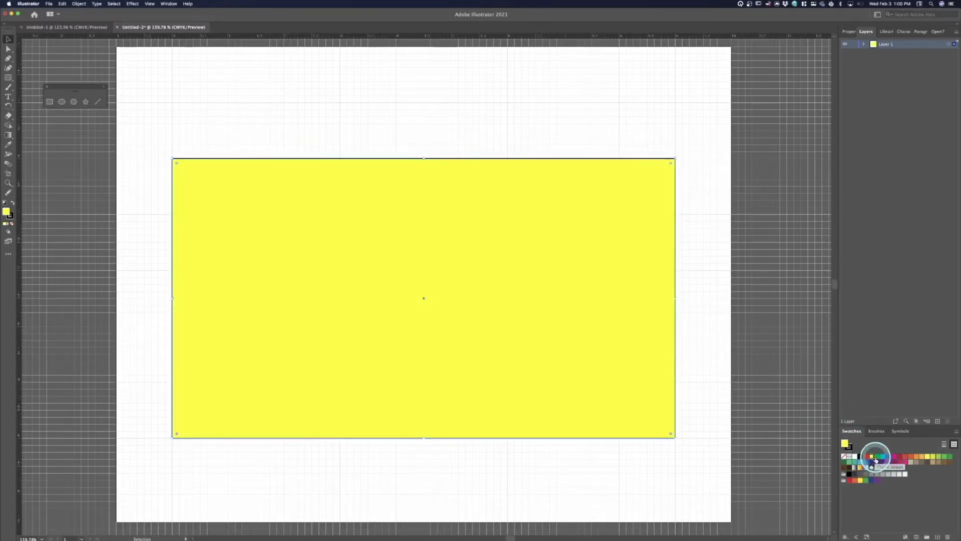
{"action": "left_click", "coordinate": [878, 458]}
{"action": "left_click", "coordinate": [883, 456]}
{"action": "left_click", "coordinate": [893, 457]}
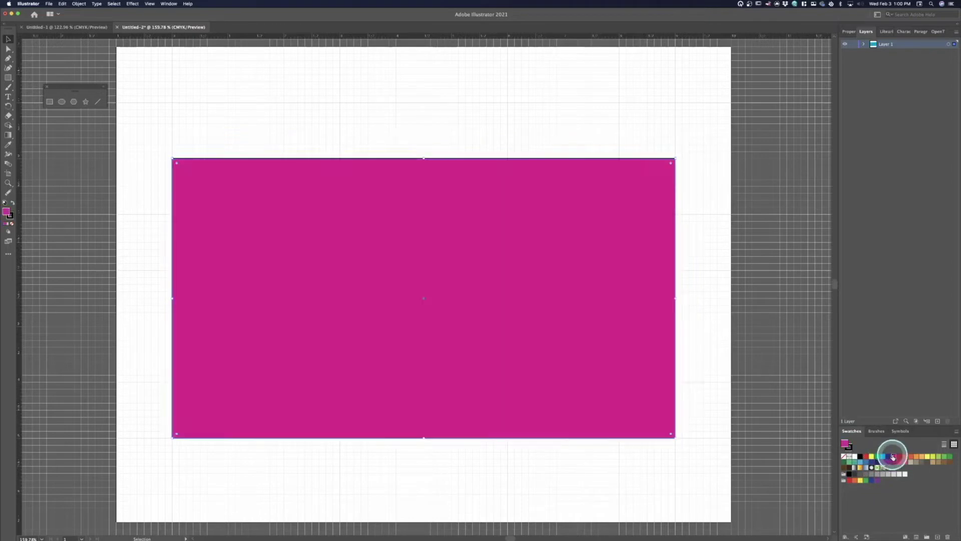
{"action": "left_click", "coordinate": [844, 456]}
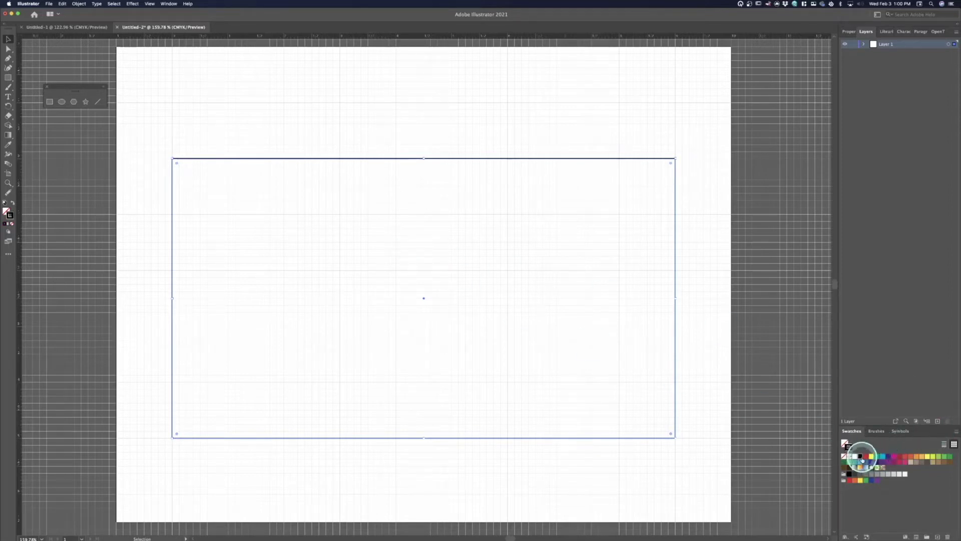
{"action": "left_click", "coordinate": [871, 457]}
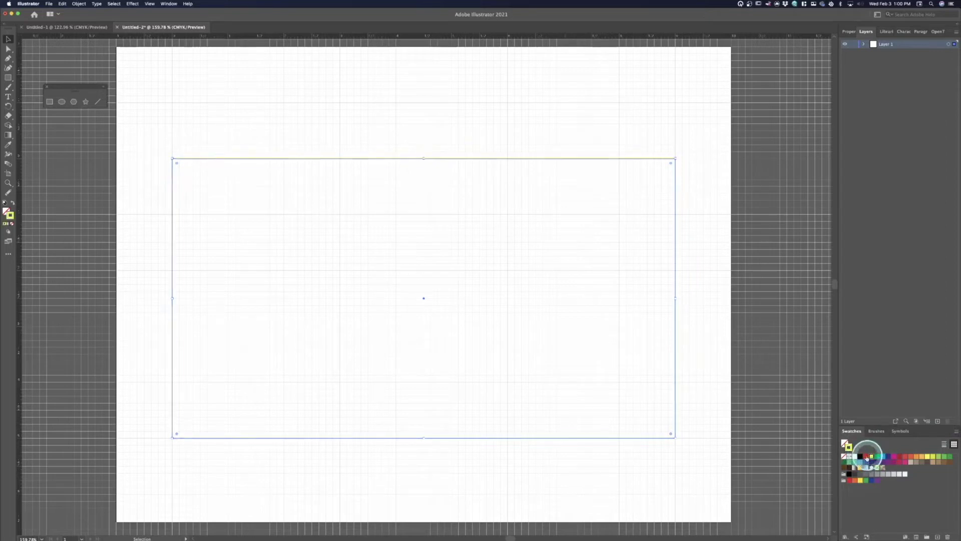
{"action": "left_click", "coordinate": [900, 458]}
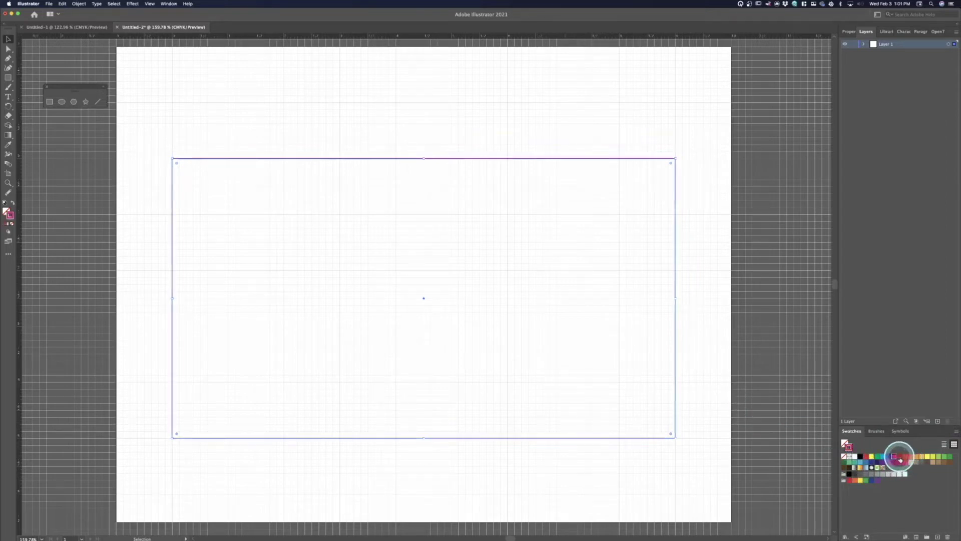
{"action": "left_click", "coordinate": [860, 457]}
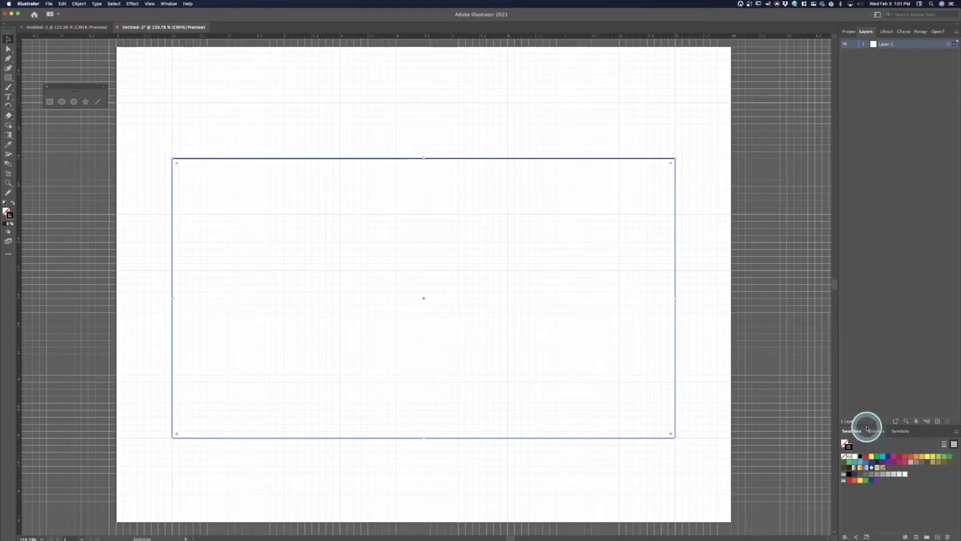
Set the rectangle's stroke weight to 2 pt in the Properties panel, after trying 5 pt and 9 pt.
{"action": "left_click", "coordinate": [877, 34]}
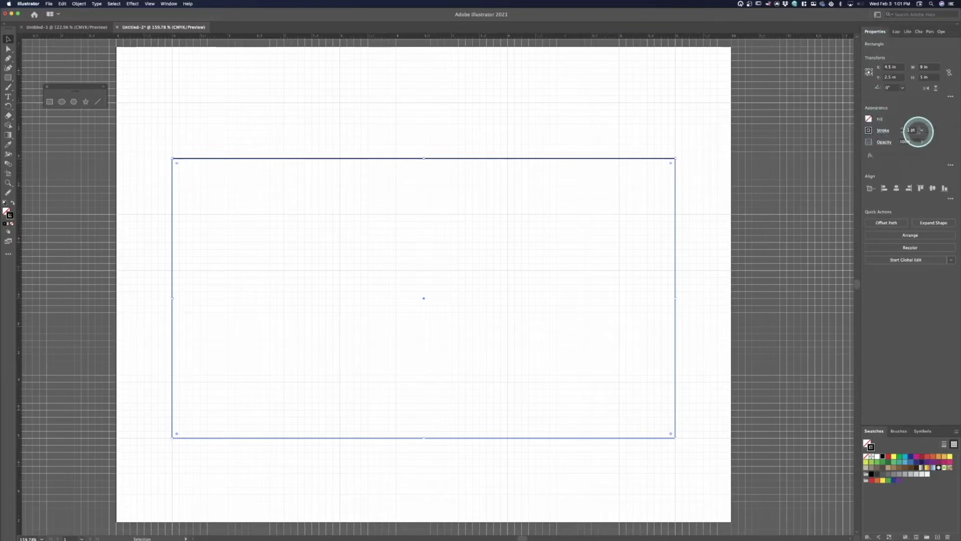
{"action": "left_click", "coordinate": [920, 130]}
{"action": "left_click", "coordinate": [932, 200]}
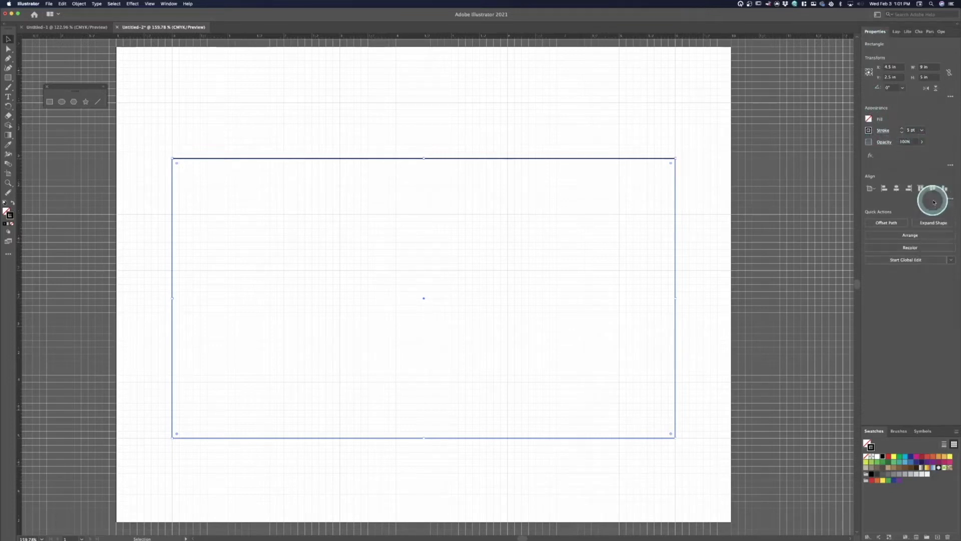
{"action": "left_click", "coordinate": [921, 130]}
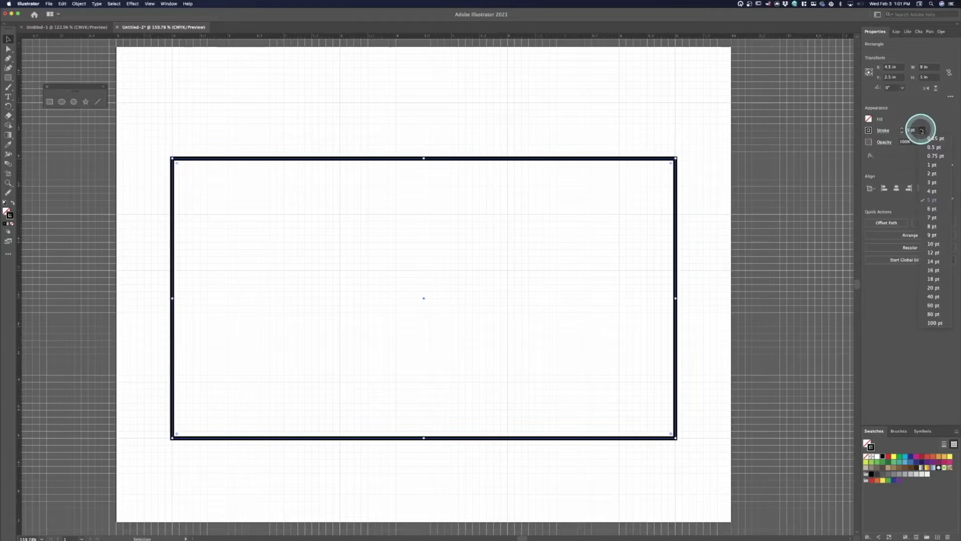
{"action": "left_click", "coordinate": [930, 243]}
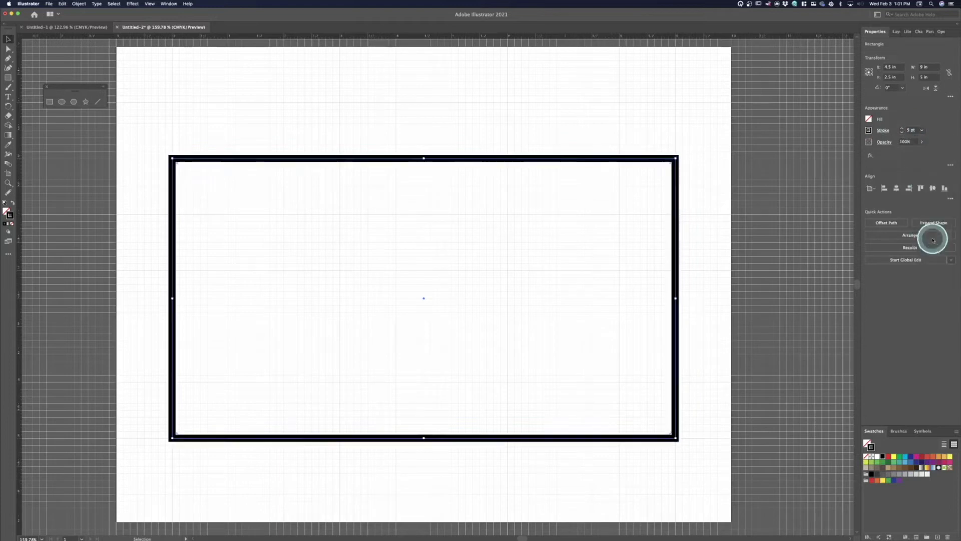
{"action": "left_click", "coordinate": [923, 130]}
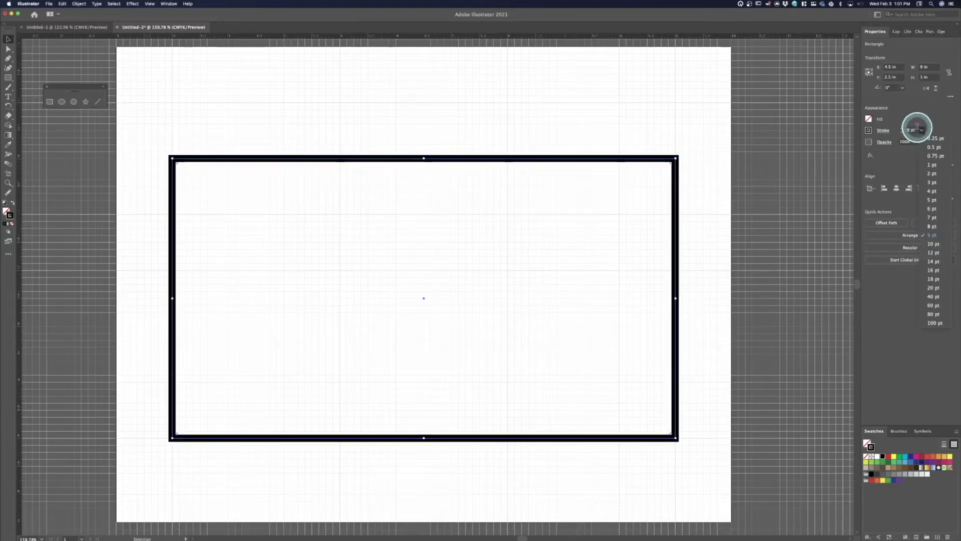
{"action": "left_click", "coordinate": [934, 172]}
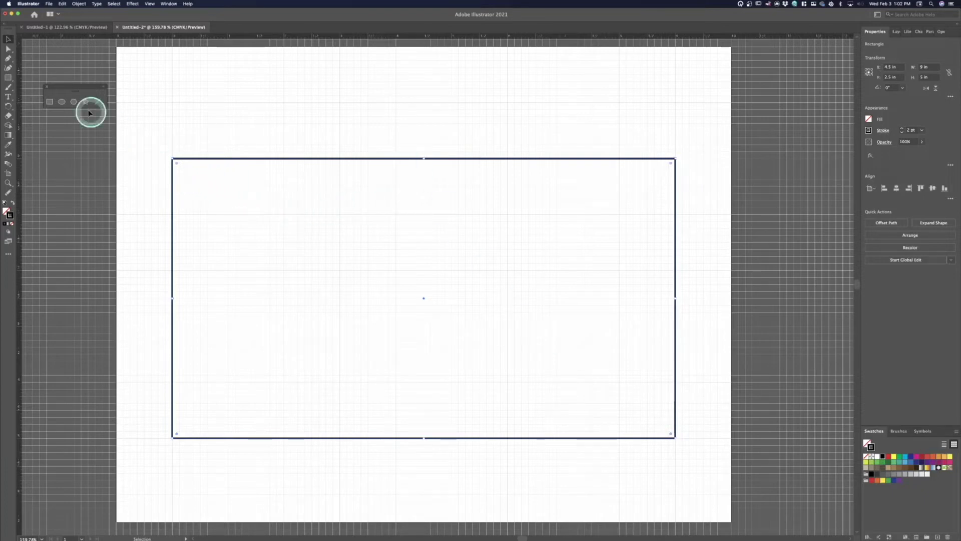
{"action": "left_click", "coordinate": [66, 101]}
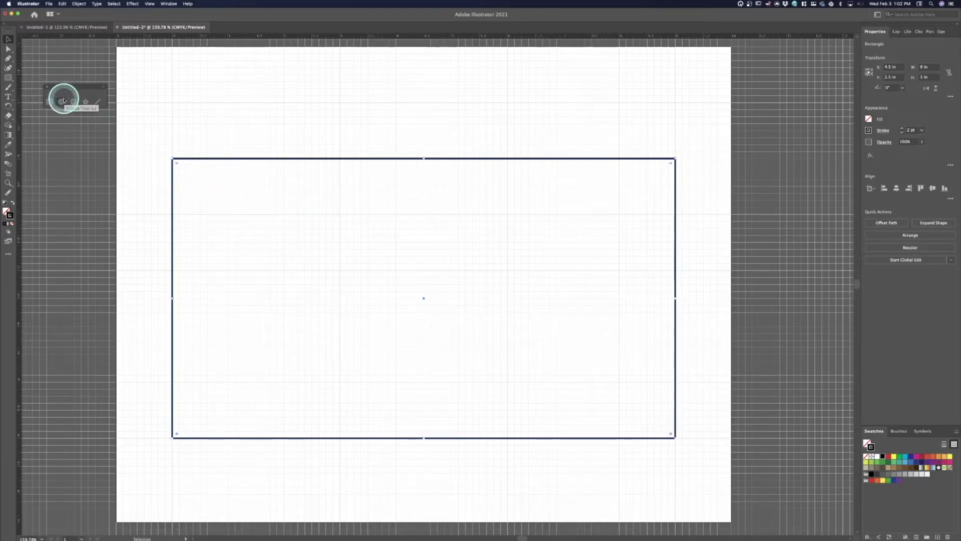
{"action": "left_click", "coordinate": [49, 102]}
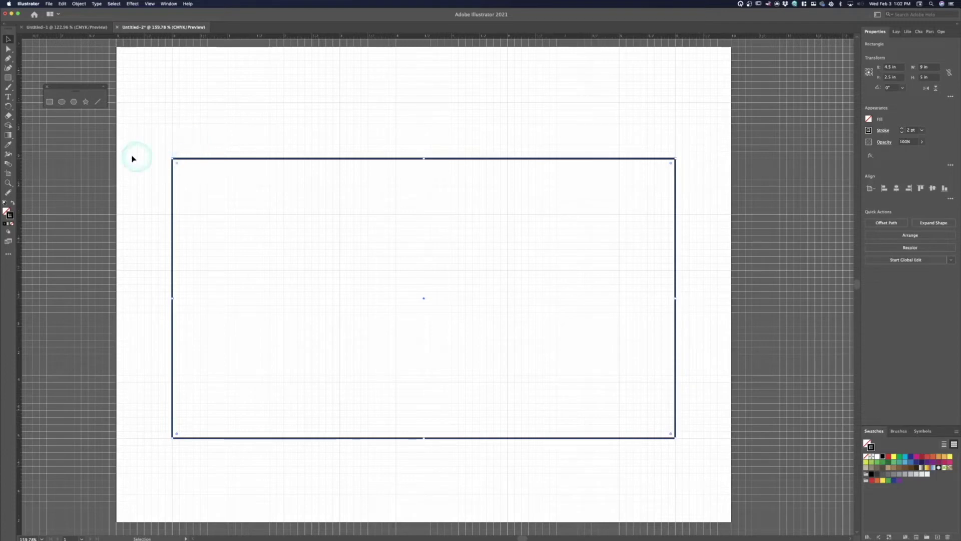
Select the 9 × 5 in rectangle and move it slightly higher on the artboard.
{"action": "left_click", "coordinate": [49, 102]}
{"action": "key", "text": "v"}
{"action": "left_click", "coordinate": [189, 112]}
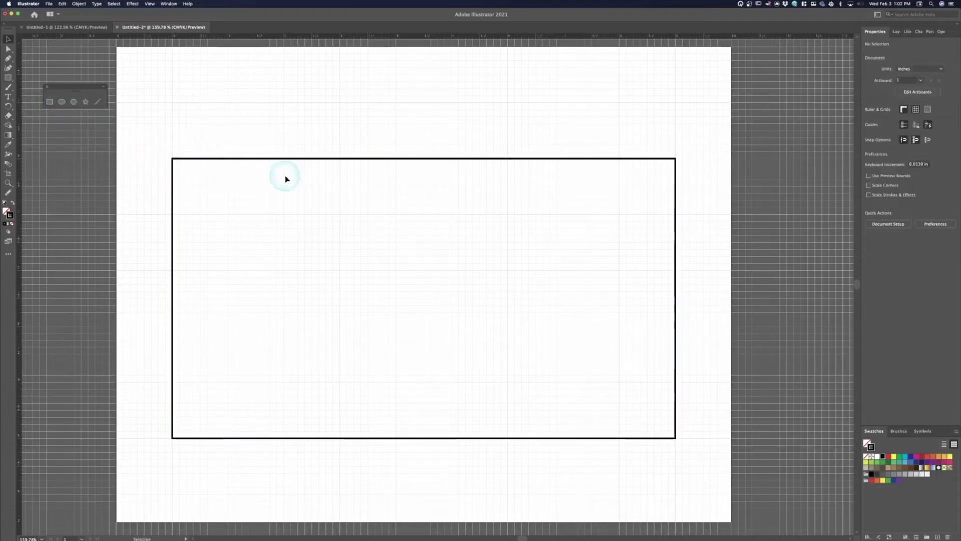
{"action": "left_click_drag", "start_coordinate": [371, 150], "coordinate": [370, 151]}
{"action": "left_click", "coordinate": [380, 118]}
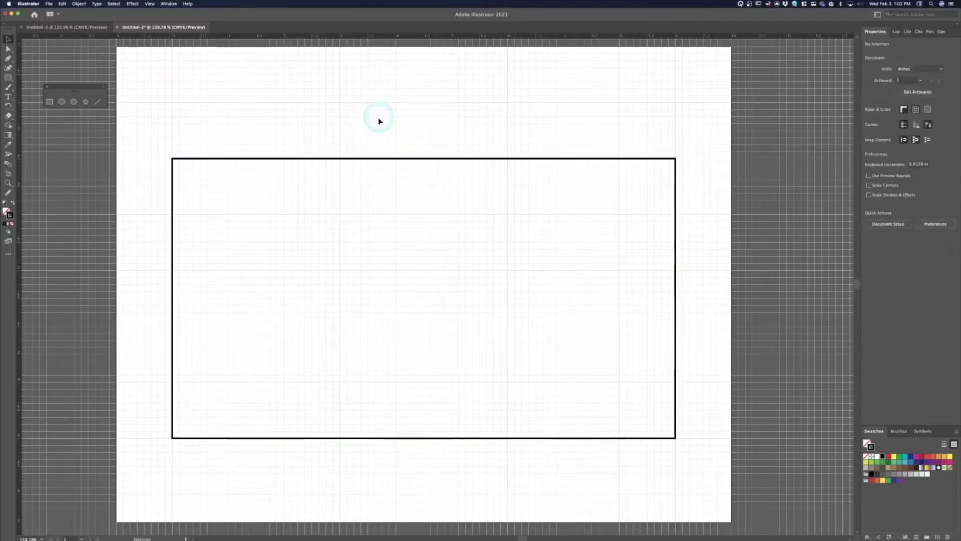
{"action": "left_click", "coordinate": [345, 159]}
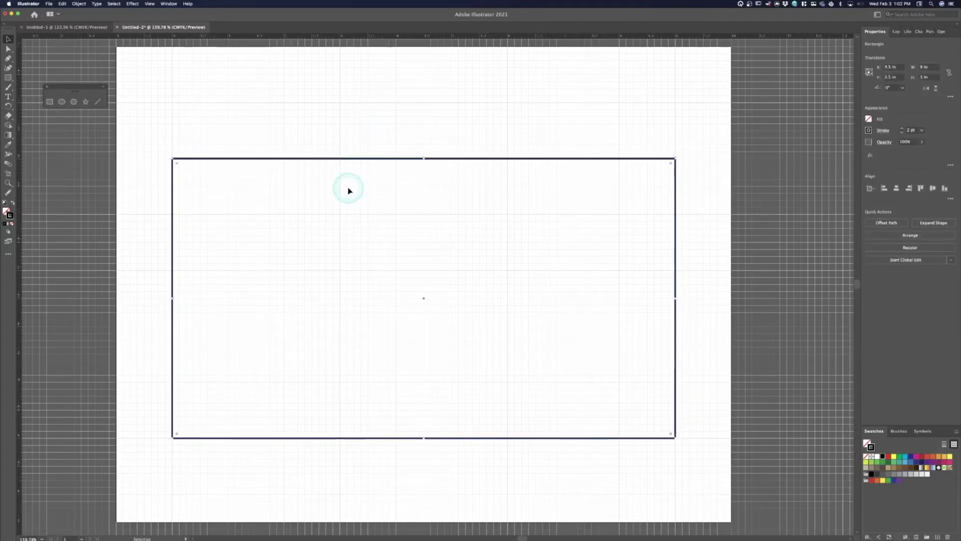
{"action": "mouse_move", "coordinate": [340, 161]}
{"action": "left_mouse_down"}
{"action": "mouse_move", "coordinate": [324, 122]}
{"action": "mouse_move", "coordinate": [412, 99]}
{"action": "mouse_move", "coordinate": [315, 92]}
{"action": "mouse_move", "coordinate": [365, 174]}
{"action": "mouse_move", "coordinate": [337, 112]}
{"action": "mouse_move", "coordinate": [337, 150]}
{"action": "mouse_move", "coordinate": [342, 144]}
{"action": "left_mouse_up"}
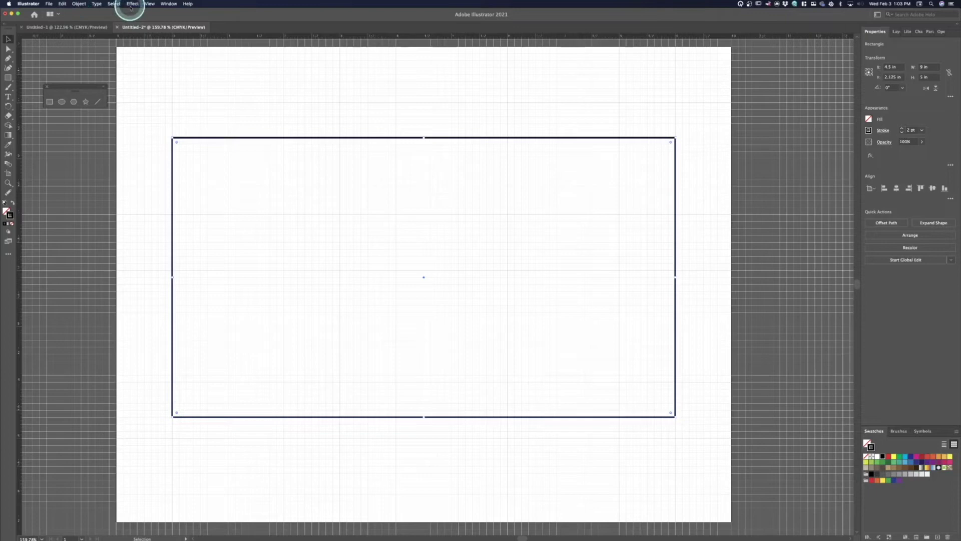
Lock the rectangle in place with Object > Lock > Selection.
{"action": "left_click", "coordinate": [79, 4]}
{"action": "mouse_move", "coordinate": [91, 45]}
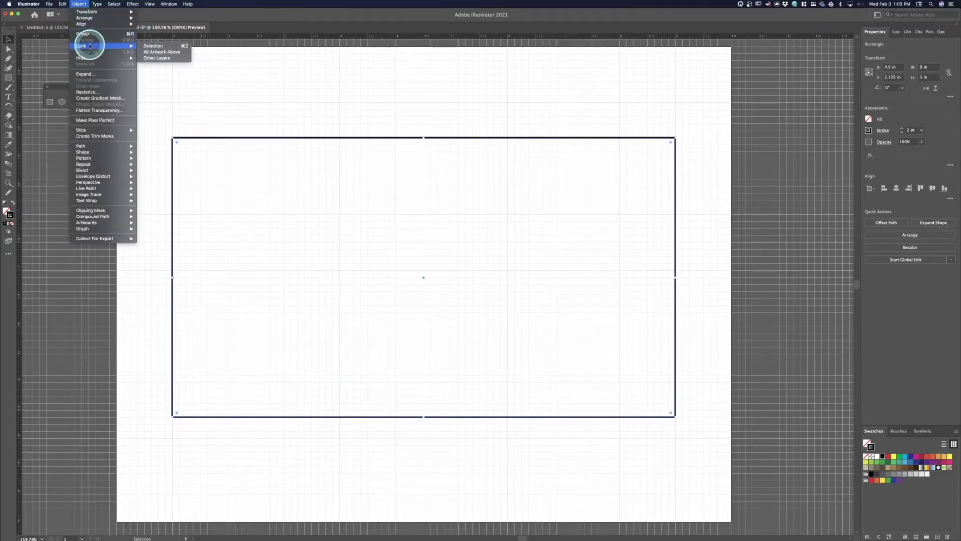
{"action": "left_click", "coordinate": [157, 46]}
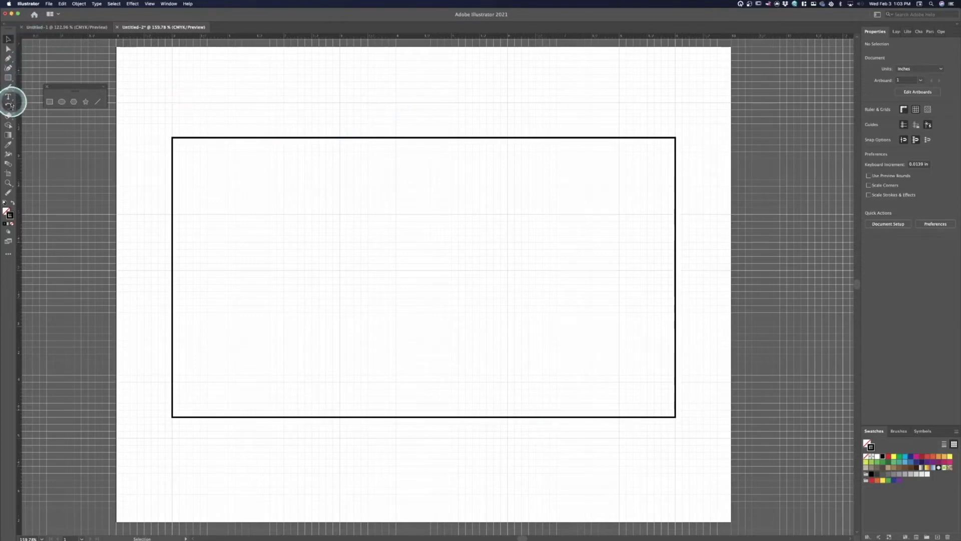
Type a 'Living Room' label above the rectangle and nudge it into place with the arrow keys.
{"action": "left_click", "coordinate": [10, 96]}
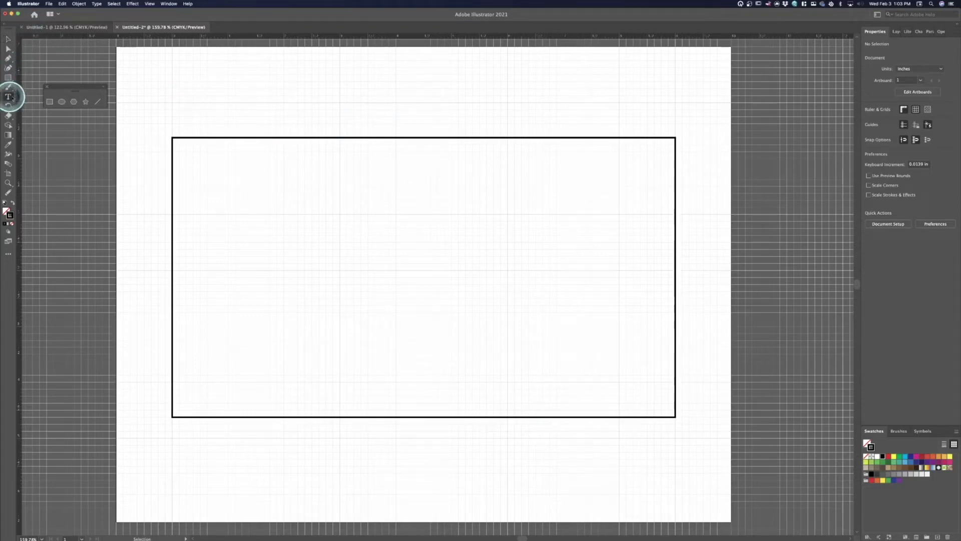
{"action": "left_click", "coordinate": [182, 62]}
{"action": "type", "text": "Living Room"}
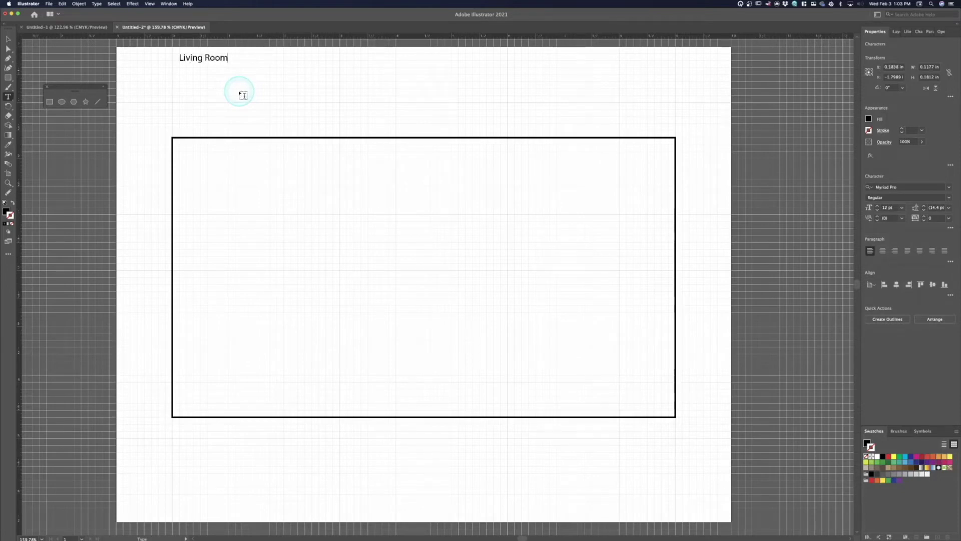
{"action": "left_click", "coordinate": [8, 39]}
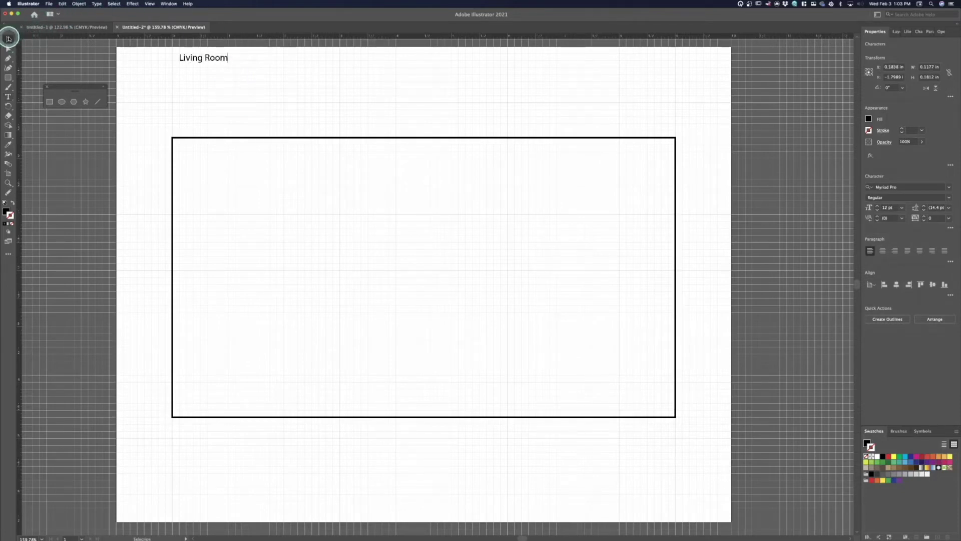
{"action": "key", "text": "shift+Down"}
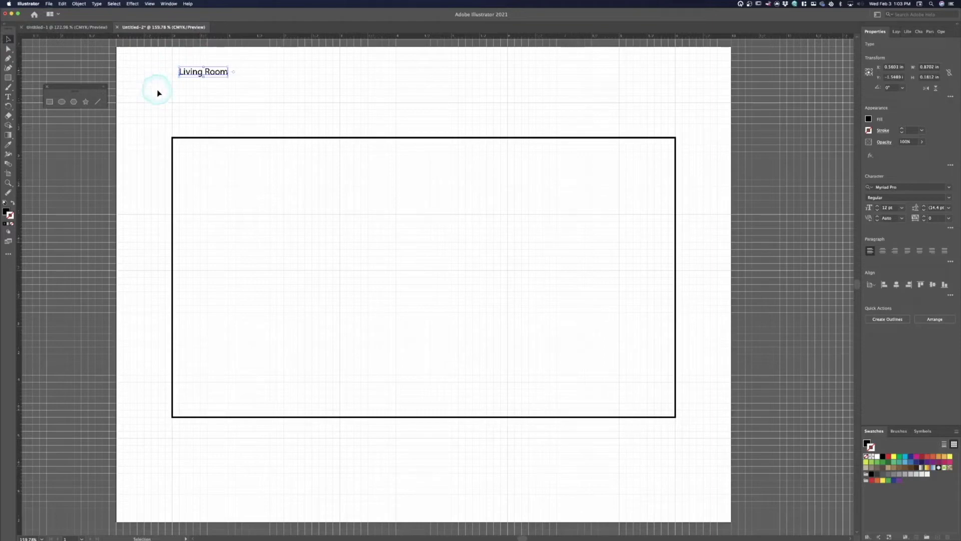
{"action": "key", "text": "Up"}
{"action": "key", "text": "Up"}
{"action": "key", "text": "Down"}
{"action": "key", "text": "Down"}
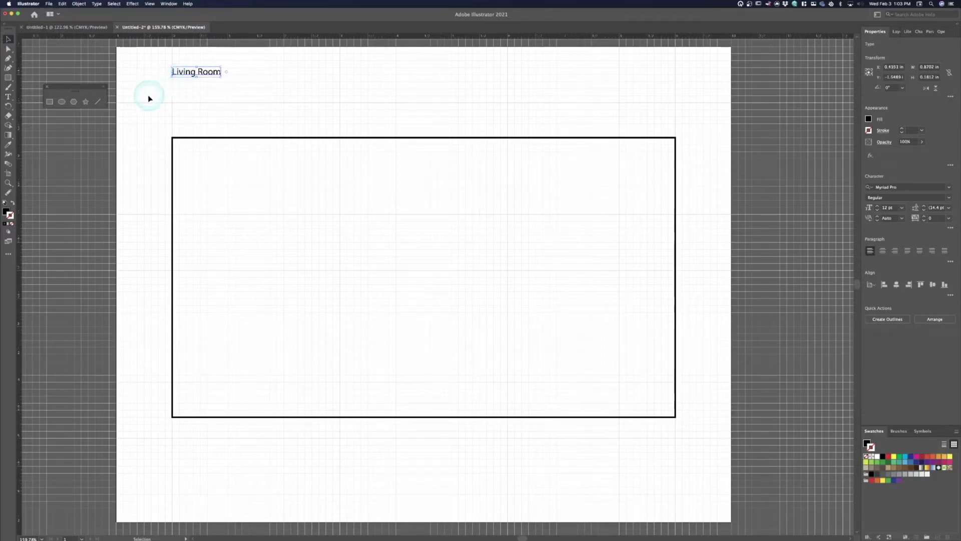
Select the 'Living Room' title and lock it with Object > Lock > Selection.
{"action": "left_click", "coordinate": [220, 122]}
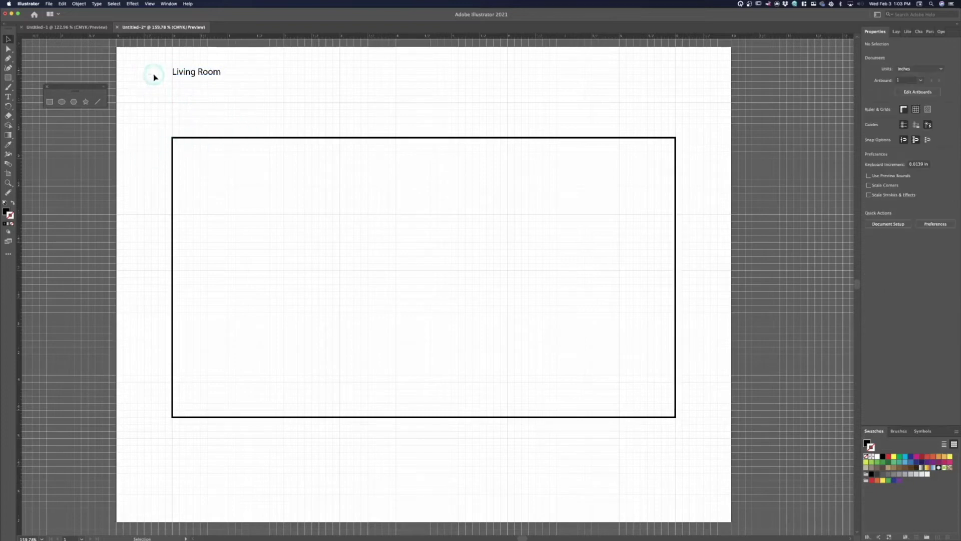
{"action": "left_click", "coordinate": [213, 74]}
{"action": "left_click", "coordinate": [62, 3]}
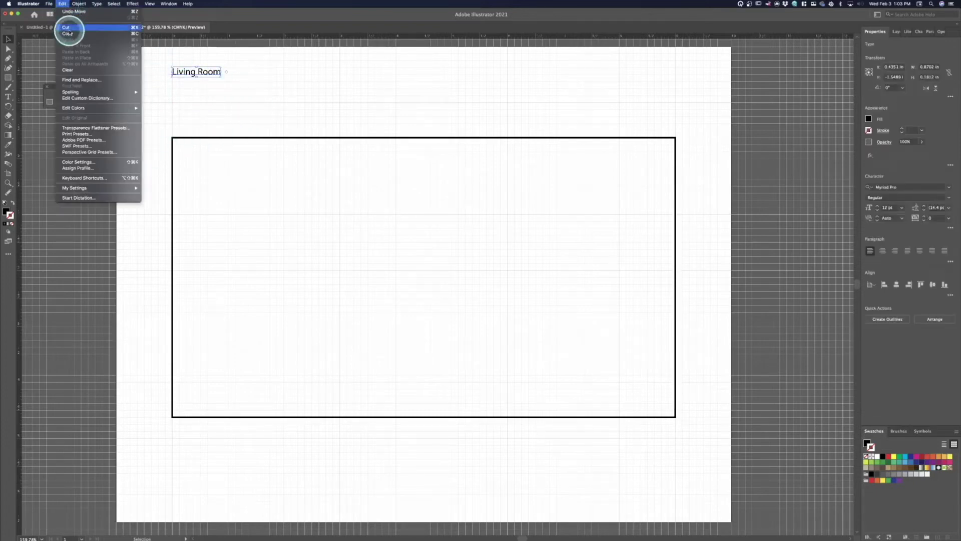
{"action": "mouse_move", "coordinate": [79, 4]}
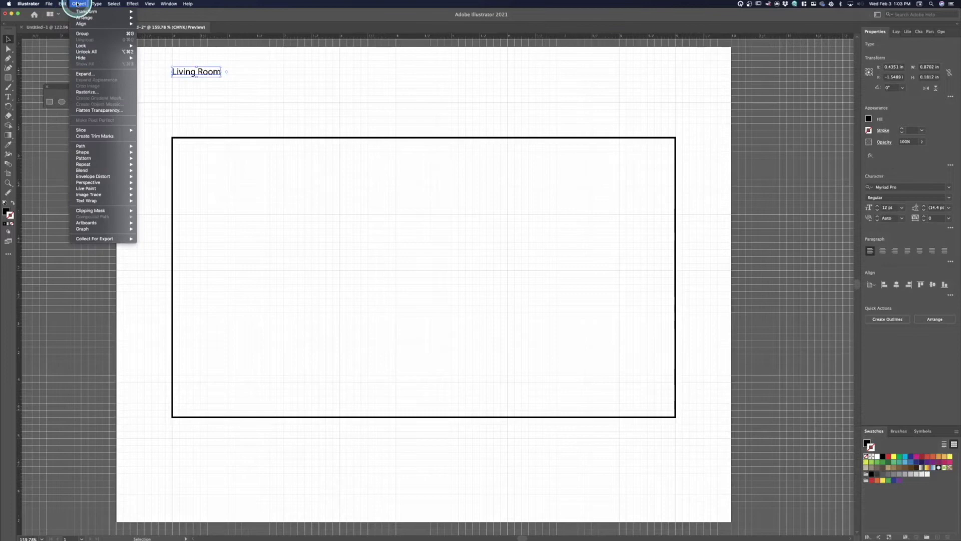
{"action": "mouse_move", "coordinate": [86, 45]}
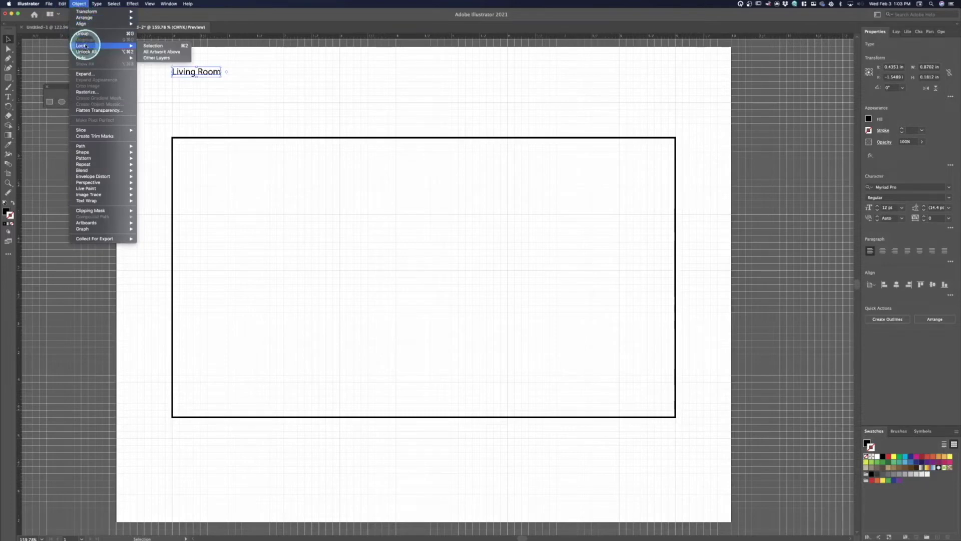
{"action": "left_click", "coordinate": [152, 45]}
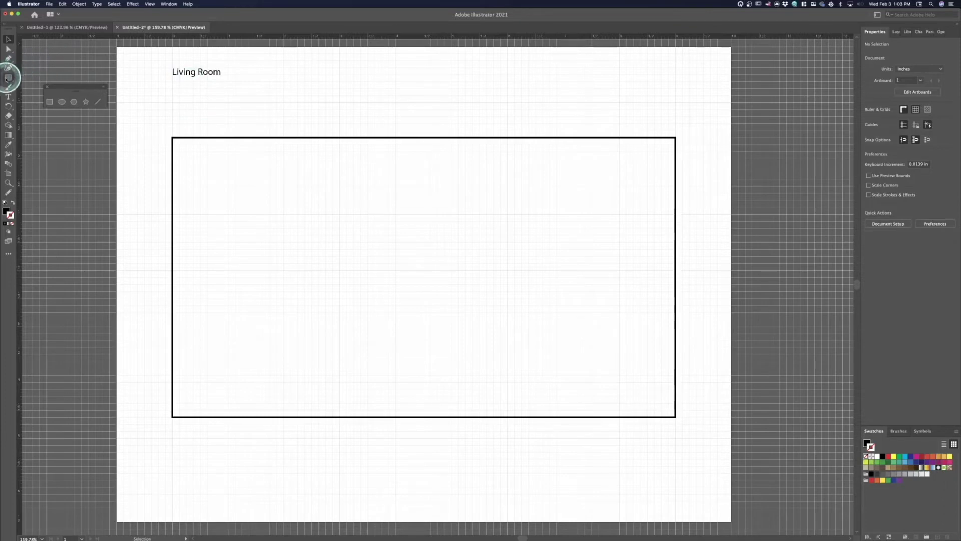
Draw a tall 1.625 × 3.5 in rectangle at the room's left side with a yellow-green outline.
{"action": "left_click", "coordinate": [8, 78]}
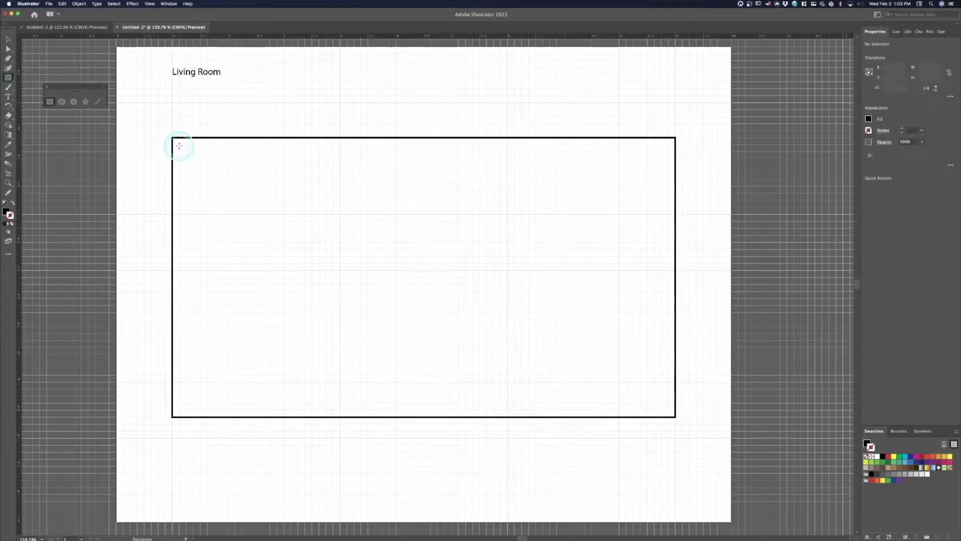
{"action": "mouse_move", "coordinate": [179, 145]}
{"action": "left_mouse_down"}
{"action": "mouse_move", "coordinate": [262, 275]}
{"action": "mouse_move", "coordinate": [270, 353]}
{"action": "mouse_move", "coordinate": [270, 337]}
{"action": "left_mouse_up"}
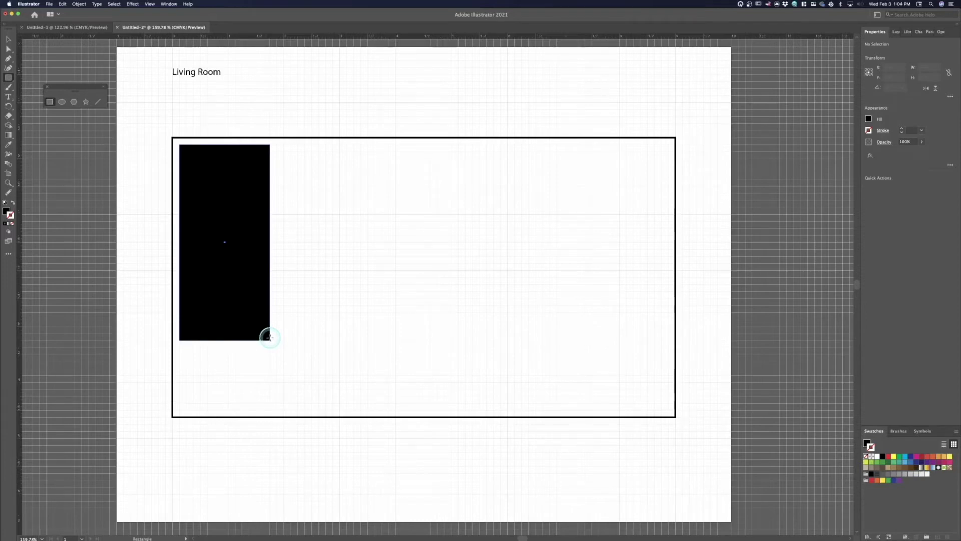
{"action": "left_click_drag", "start_coordinate": [269, 337], "coordinate": [269, 336]}
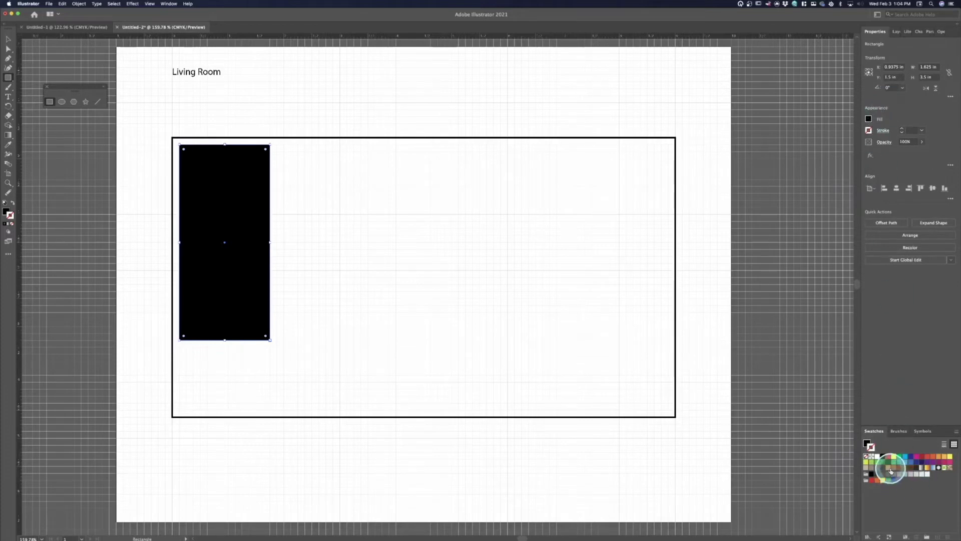
{"action": "left_click", "coordinate": [866, 468]}
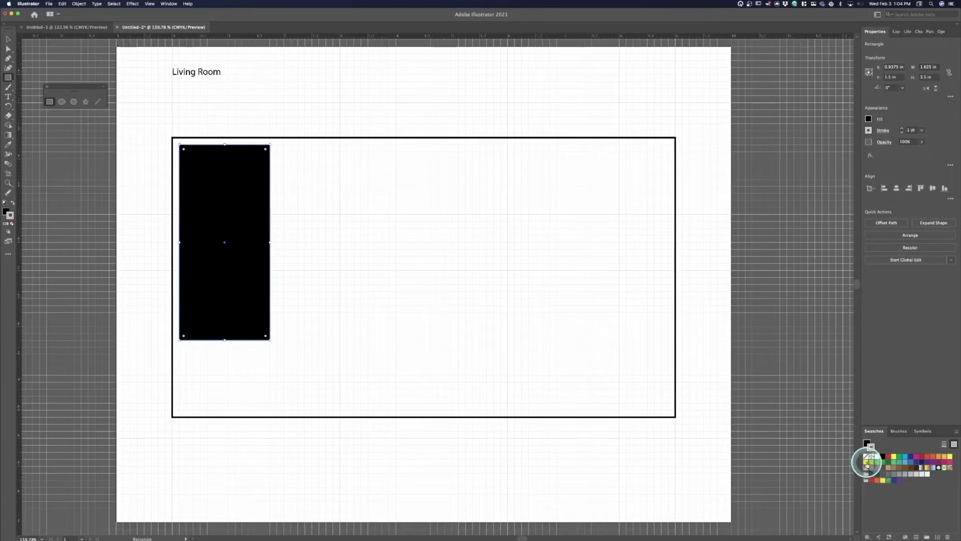
{"action": "left_click", "coordinate": [866, 461]}
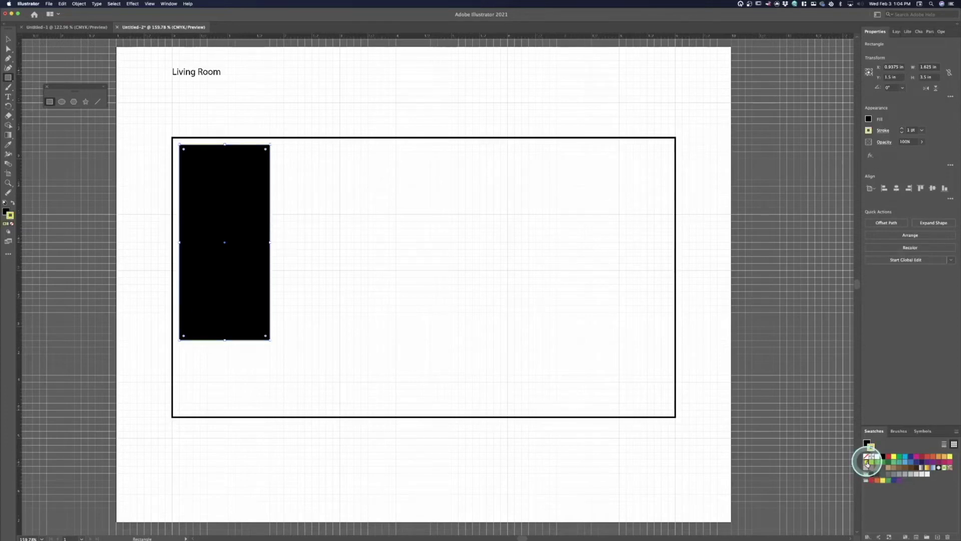
Fill the tall rectangle with a tan swatch.
{"action": "left_click", "coordinate": [870, 119]}
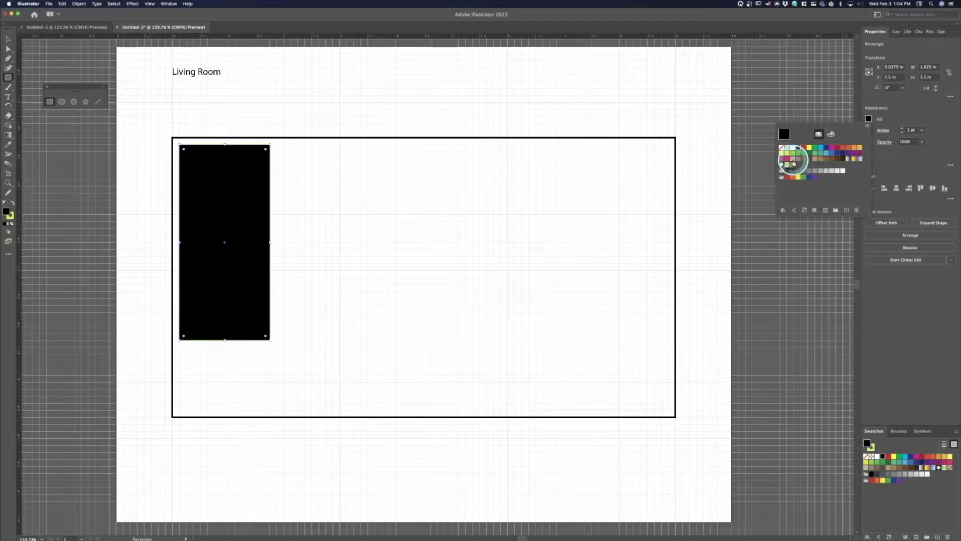
{"action": "left_click", "coordinate": [793, 159]}
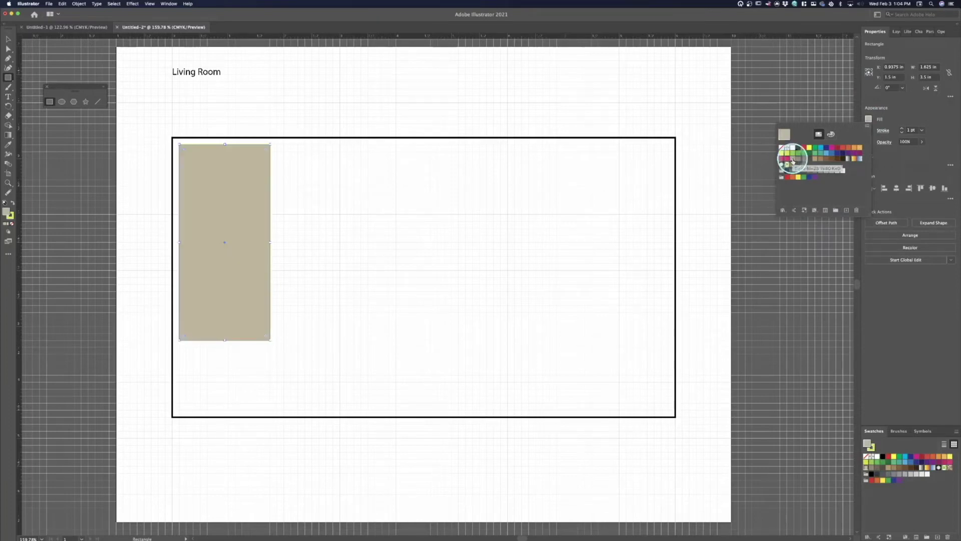
{"action": "left_click", "coordinate": [8, 96]}
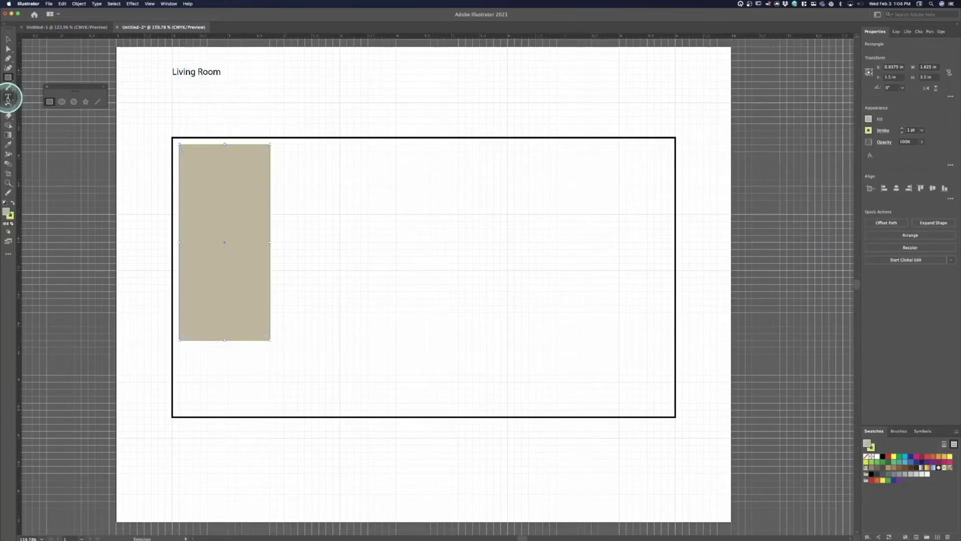
Type a 'Desk' label inside the tan rectangle and move it toward the centre.
{"action": "left_click", "coordinate": [208, 207]}
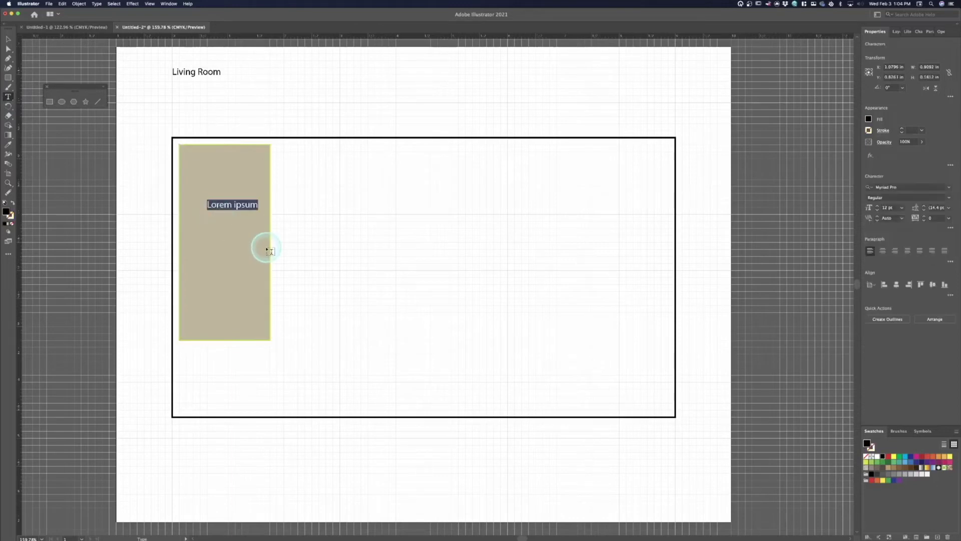
{"action": "type", "text": "Desk"}
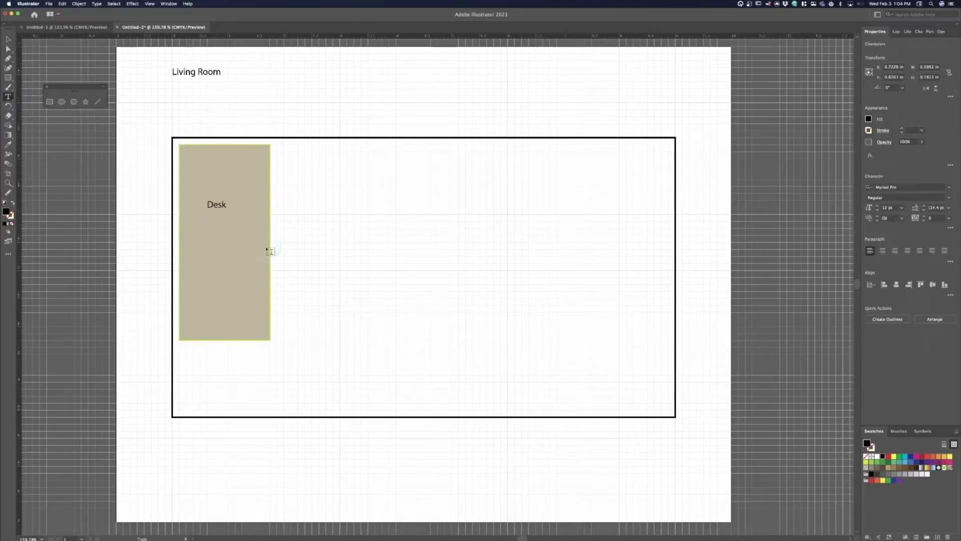
{"action": "left_click", "coordinate": [7, 52]}
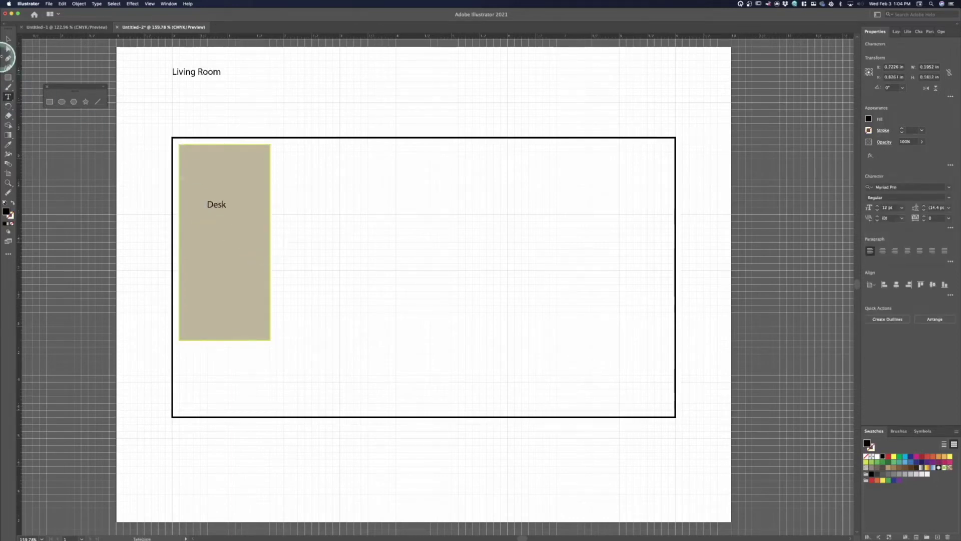
{"action": "left_click", "coordinate": [221, 208]}
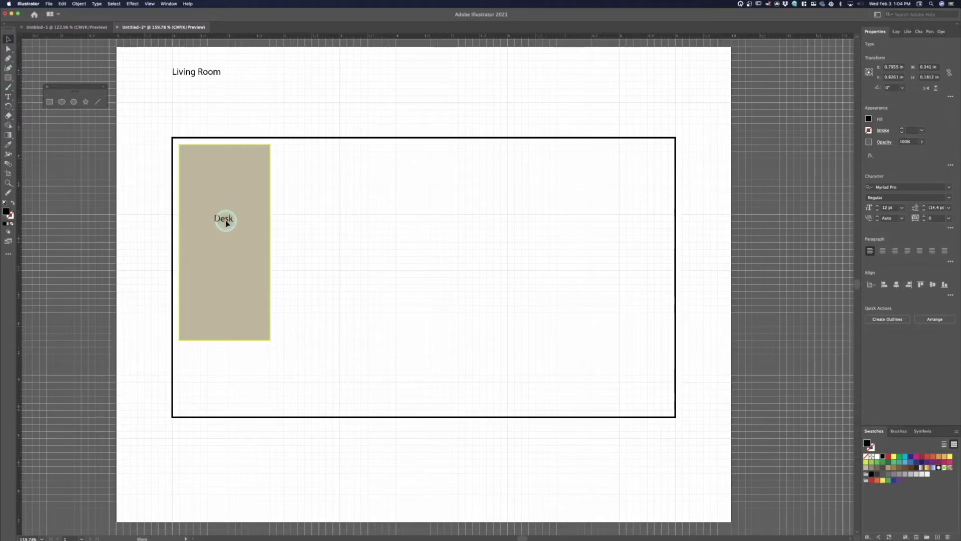
{"action": "left_click_drag", "start_coordinate": [226, 226], "coordinate": [226, 227]}
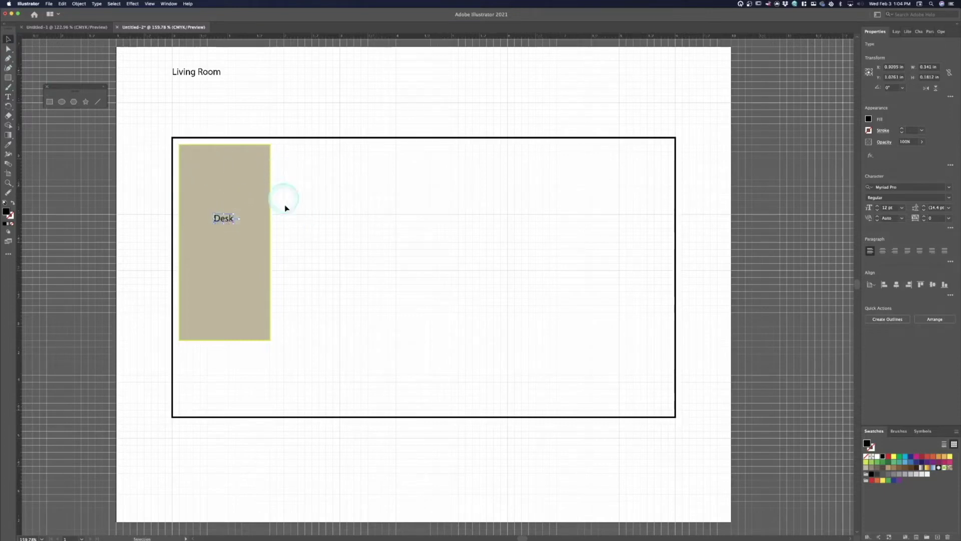
Give the desk rectangle a black outline.
{"action": "left_click", "coordinate": [322, 189]}
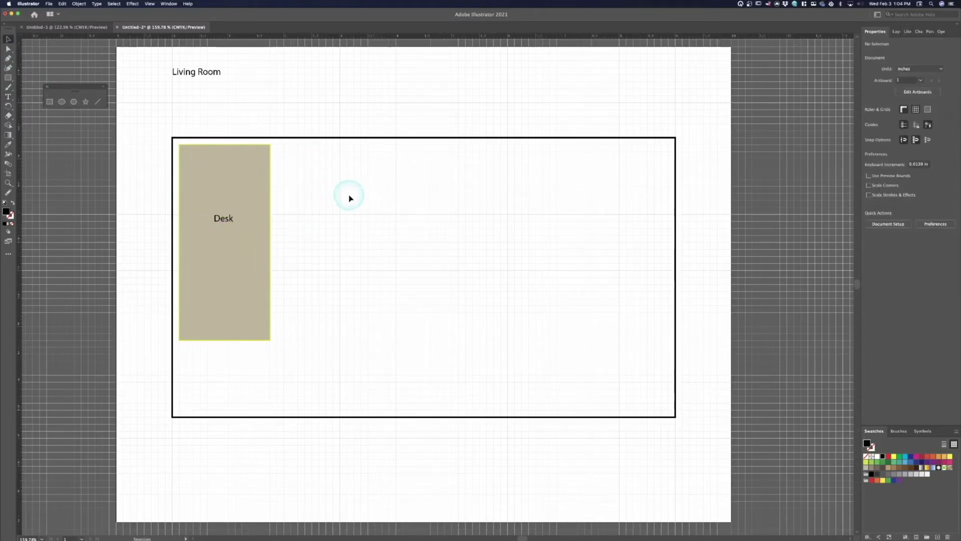
{"action": "left_click", "coordinate": [257, 148]}
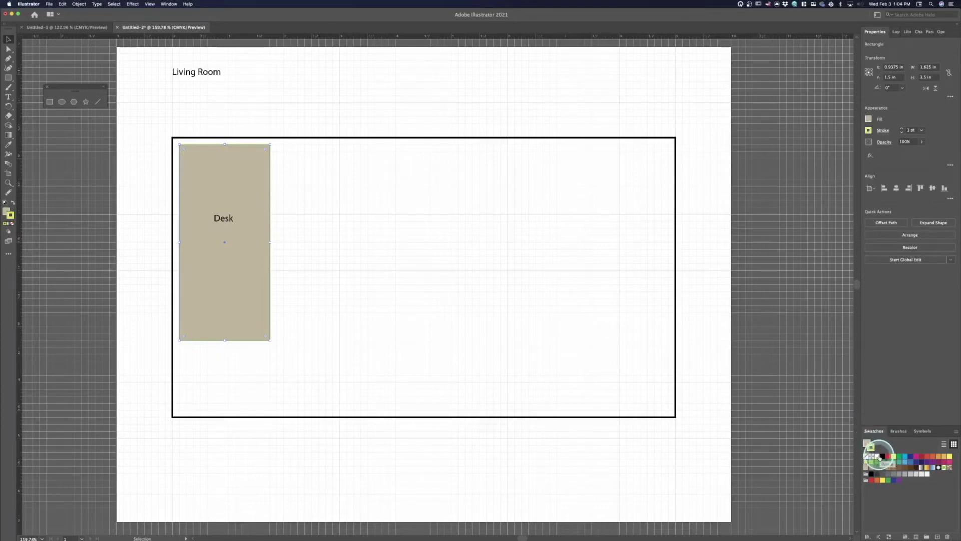
{"action": "left_click", "coordinate": [882, 457]}
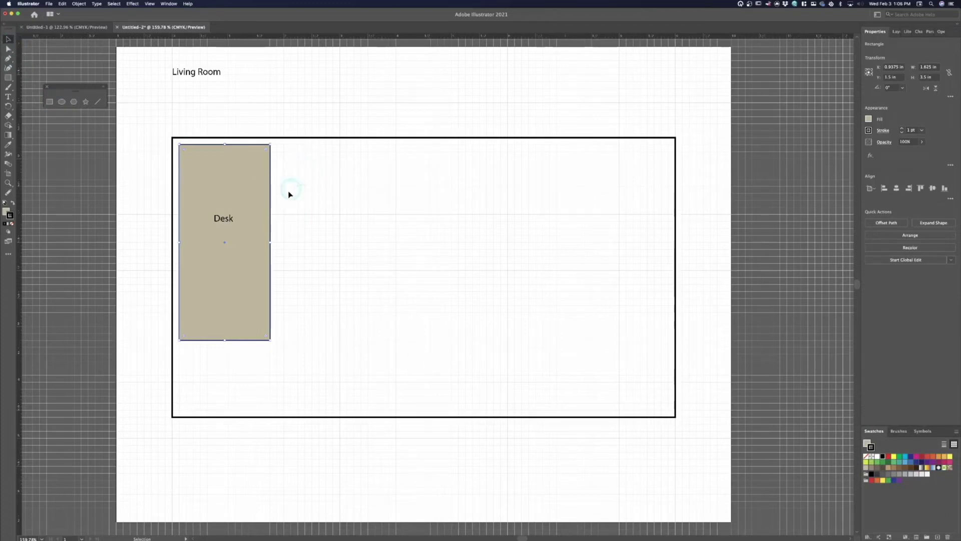
Group the Desk rectangle with its label, test-moving it and restoring its top-left position.
{"action": "left_click", "coordinate": [204, 280], "text": "shift"}
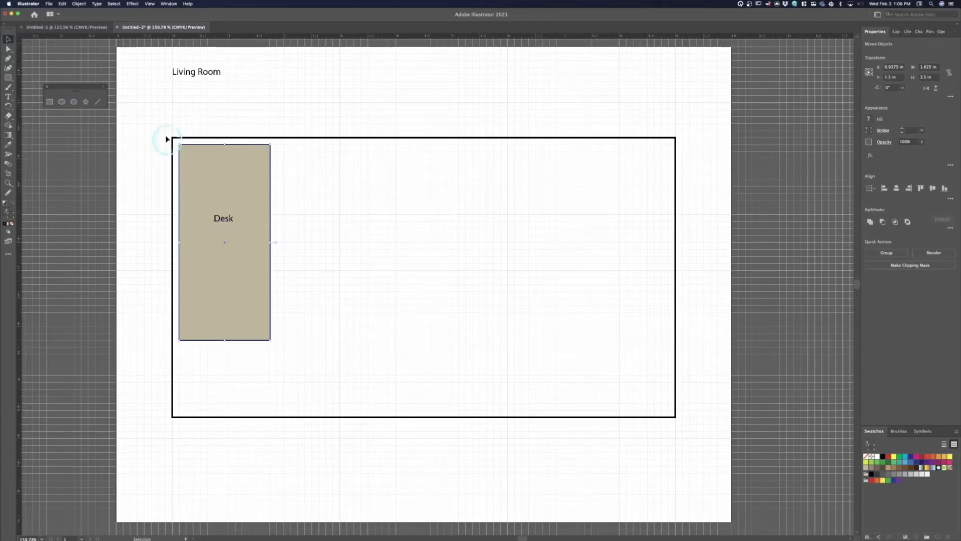
{"action": "left_click", "coordinate": [79, 4]}
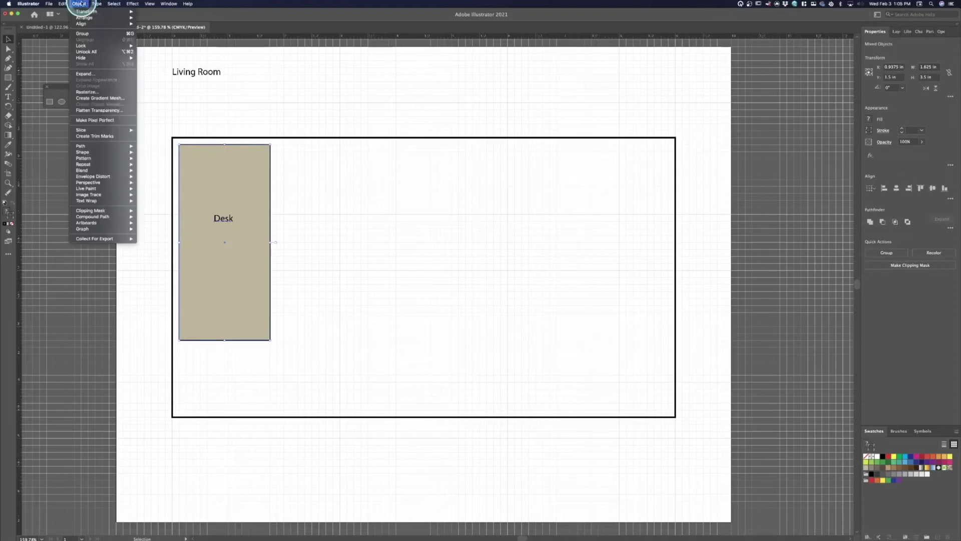
{"action": "key", "text": "Escape"}
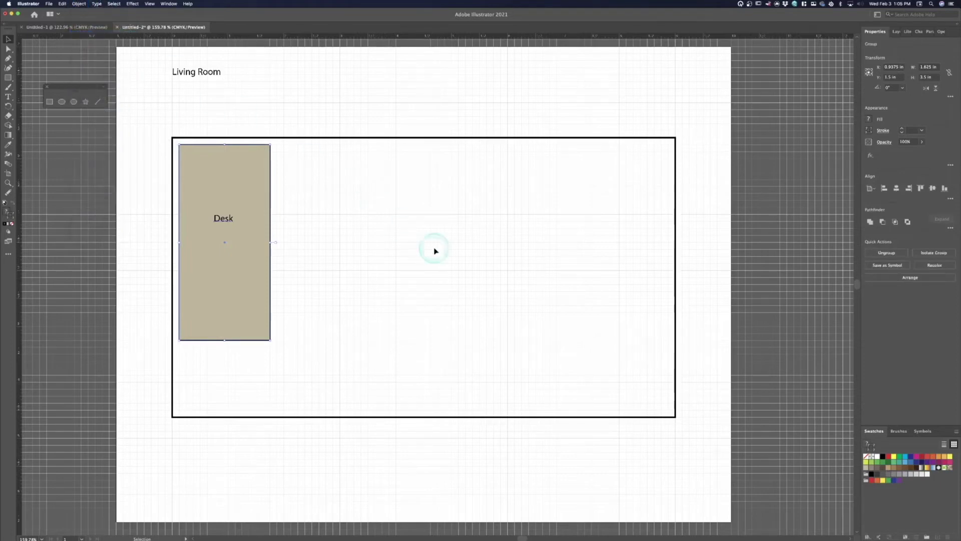
{"action": "left_click", "coordinate": [334, 247]}
{"action": "left_click_drag", "start_coordinate": [223, 225], "coordinate": [284, 228]}
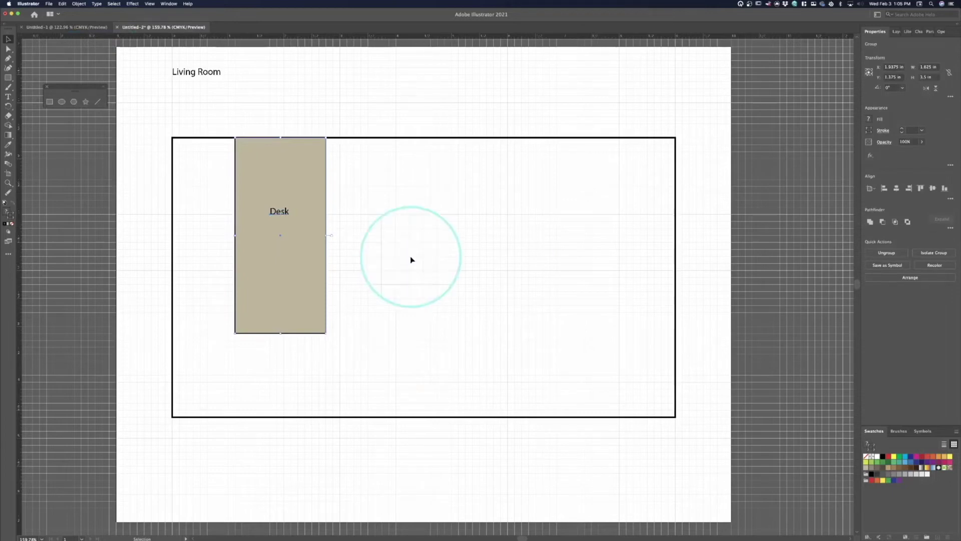
{"action": "key", "text": "super+z"}
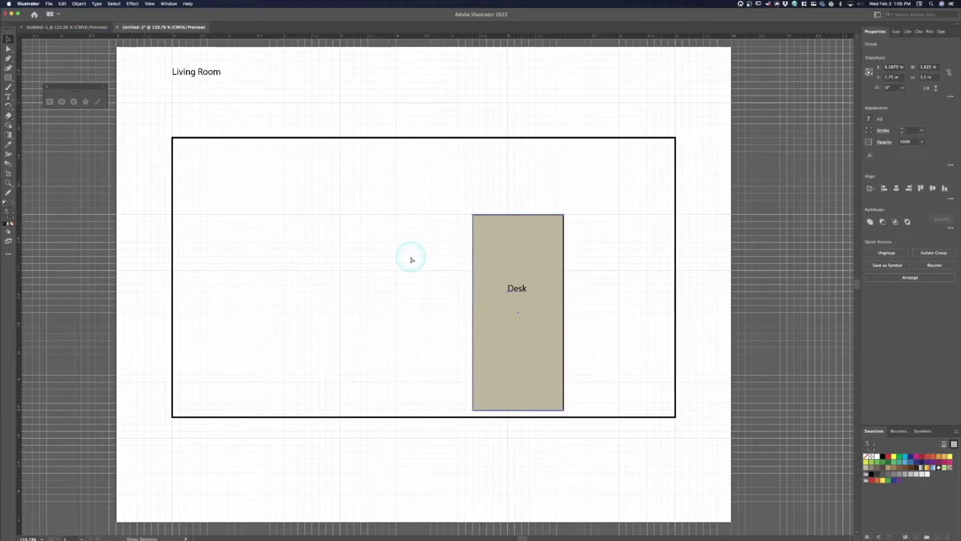
{"action": "key", "text": "super+shift+z"}
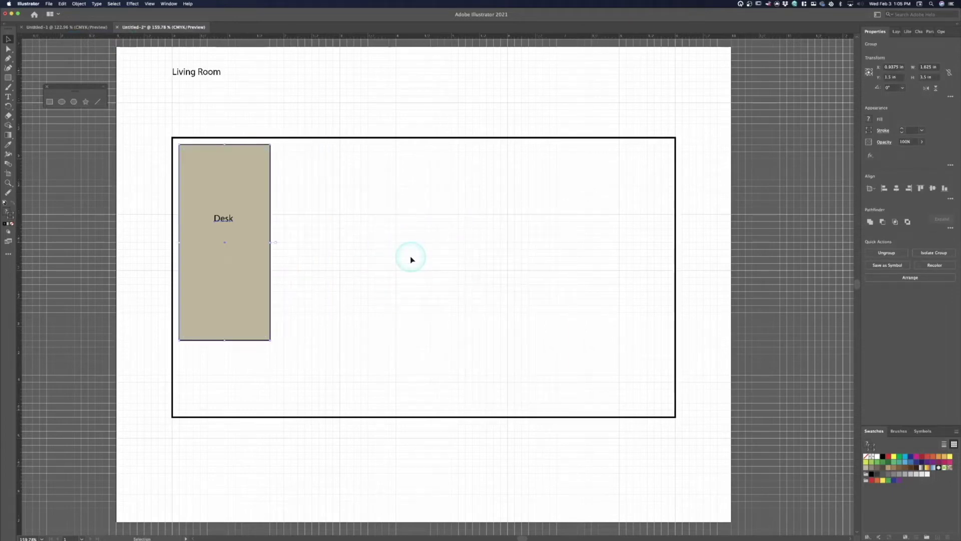
Lock the Desk group in place with Object > Lock > Selection.
{"action": "left_click", "coordinate": [69, 4]}
{"action": "mouse_move", "coordinate": [79, 4]}
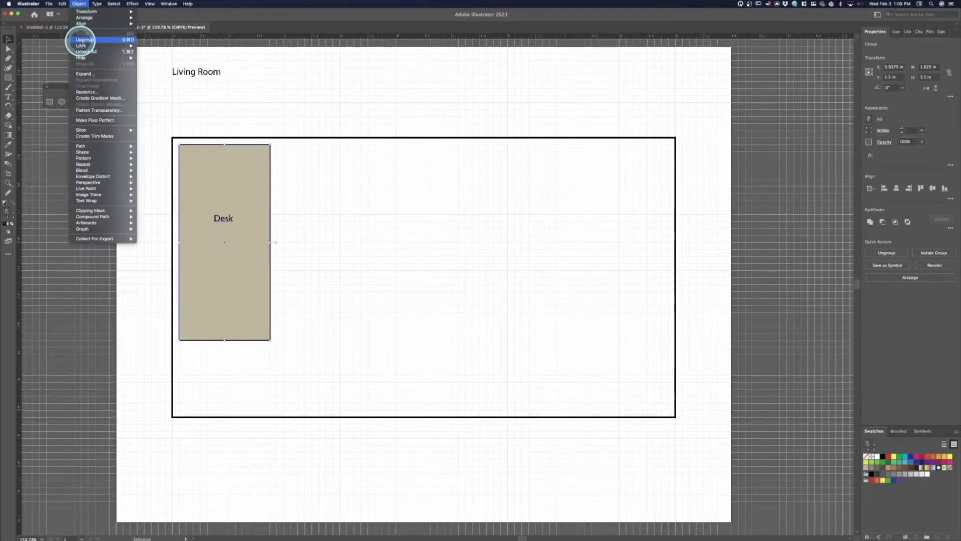
{"action": "left_click", "coordinate": [332, 221]}
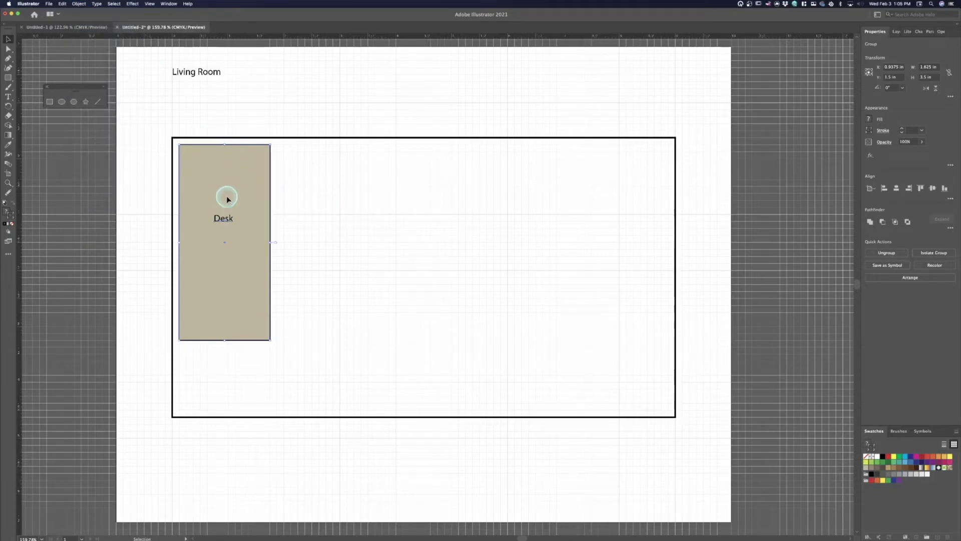
{"action": "left_click", "coordinate": [79, 3]}
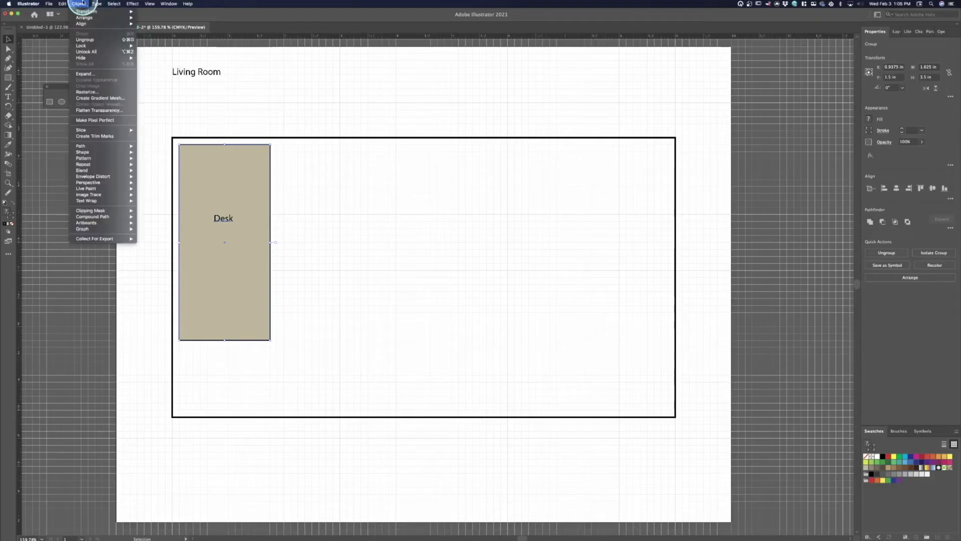
{"action": "left_click", "coordinate": [91, 40]}
{"action": "left_click", "coordinate": [76, 4]}
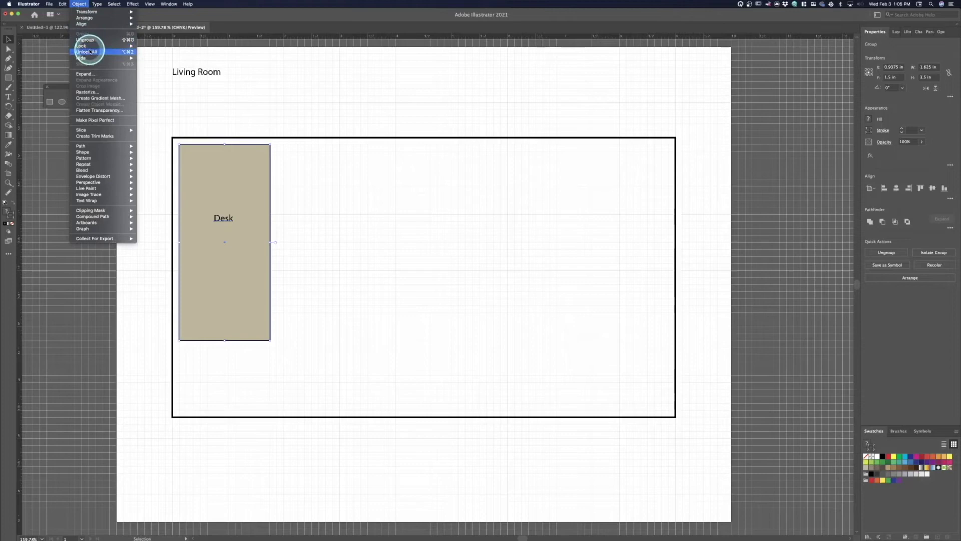
{"action": "mouse_move", "coordinate": [86, 46]}
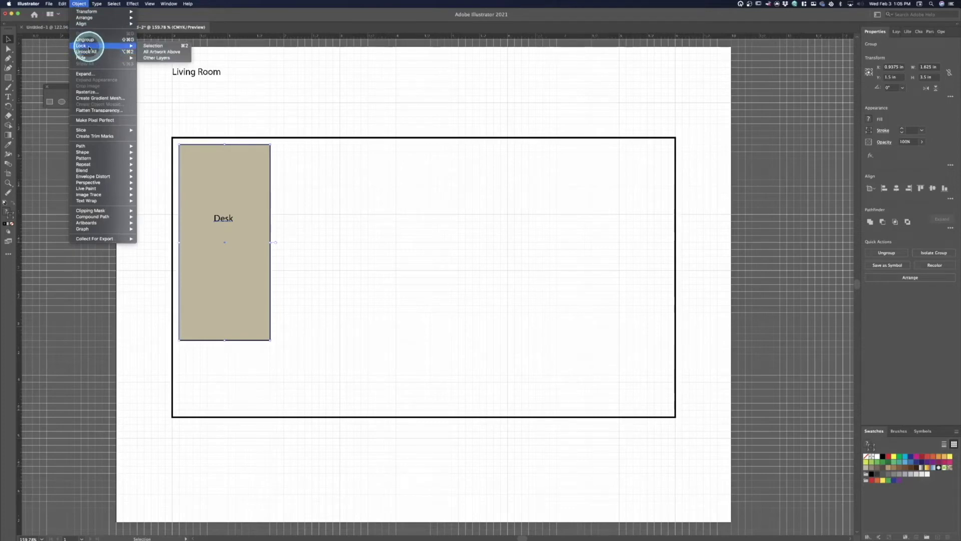
{"action": "left_click", "coordinate": [145, 47]}
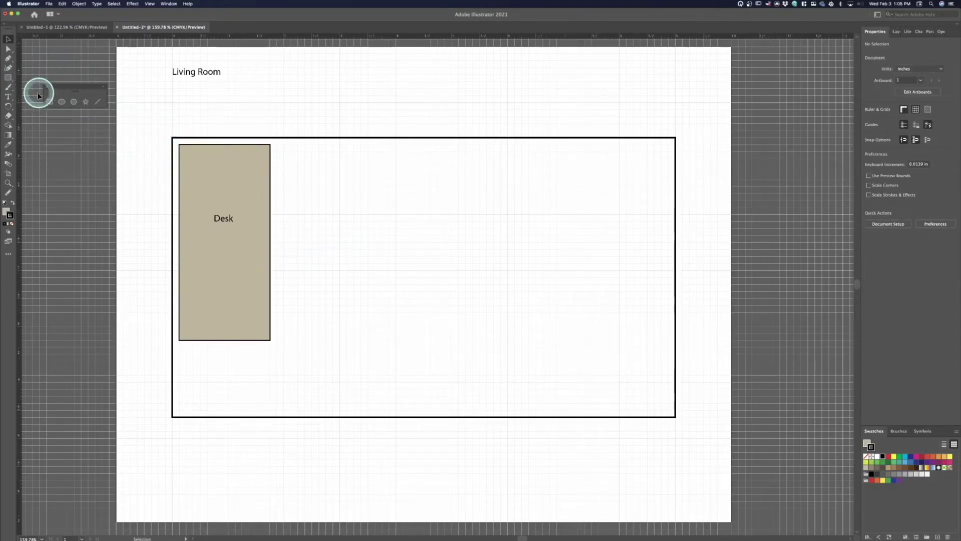
Draw a tall rectangle by the right wall labelled 'Day Bed' and lock it.
{"action": "left_click", "coordinate": [8, 78]}
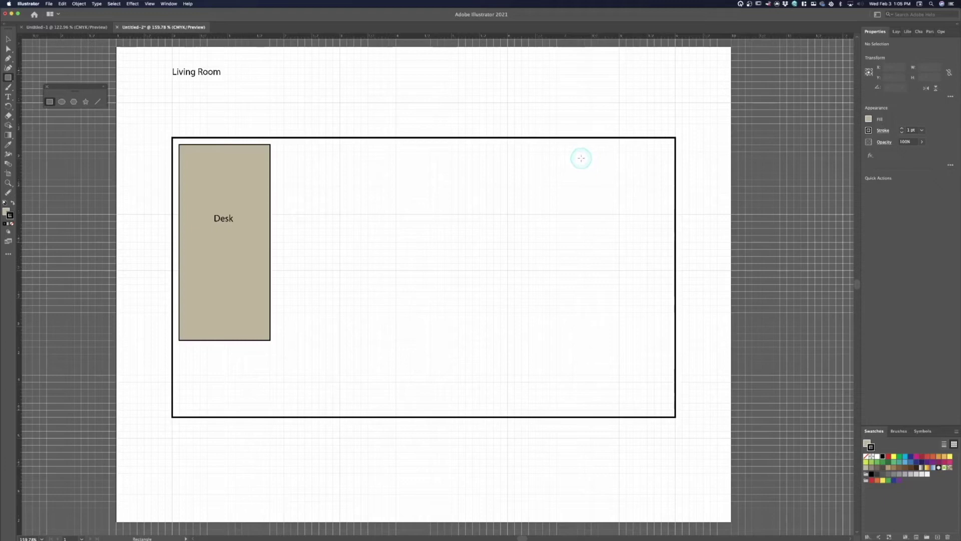
{"action": "left_click_drag", "start_coordinate": [583, 158], "coordinate": [668, 326]}
{"action": "key", "text": "t"}
{"action": "left_click", "coordinate": [613, 226]}
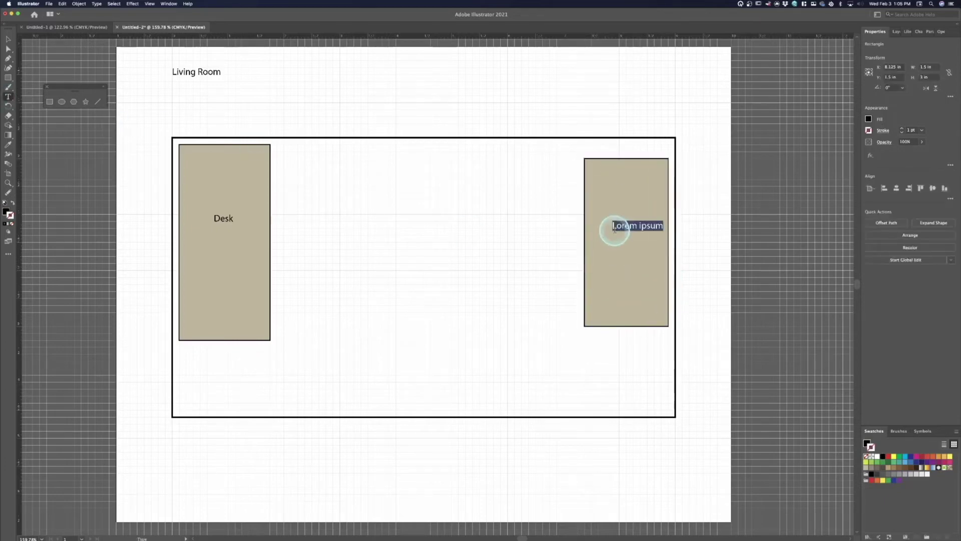
{"action": "type", "text": "Day Bed"}
{"action": "key", "text": "Escape"}
{"action": "left_click", "coordinate": [626, 229]}
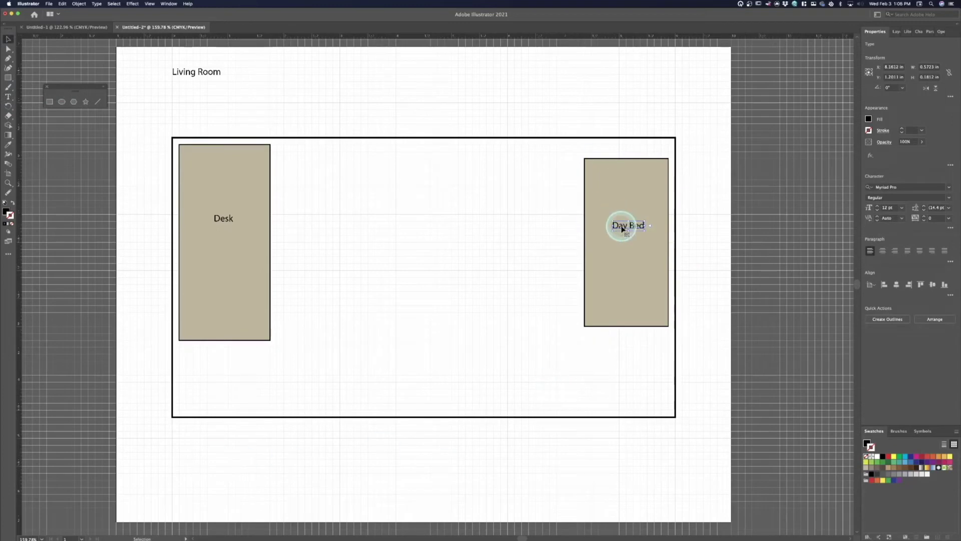
{"action": "left_click", "coordinate": [78, 4]}
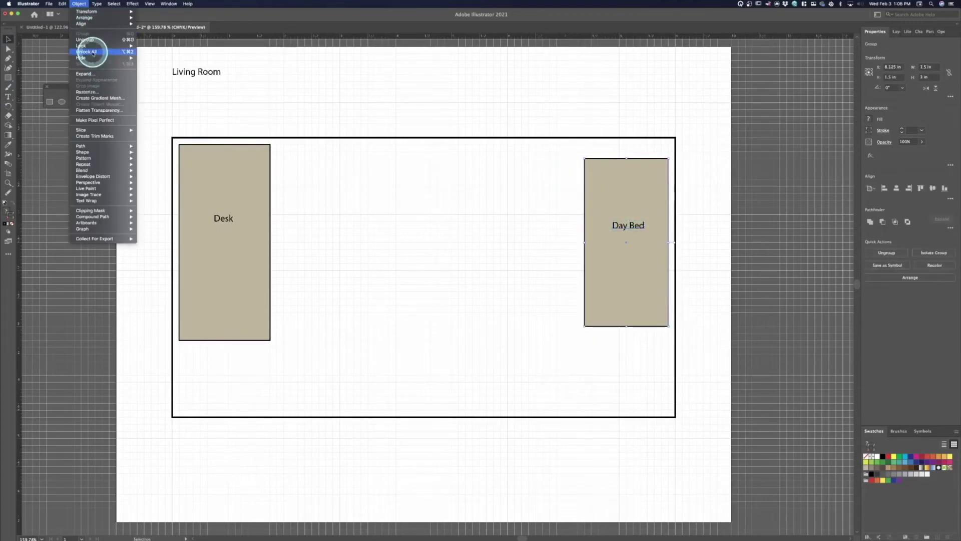
{"action": "left_click", "coordinate": [347, 344]}
Add a small tan rectangle labelled 'Chair' just right of the Desk.
{"action": "left_click_drag", "start_coordinate": [8, 77], "coordinate": [30, 78]}
{"action": "left_click_drag", "start_coordinate": [291, 194], "coordinate": [319, 269]}
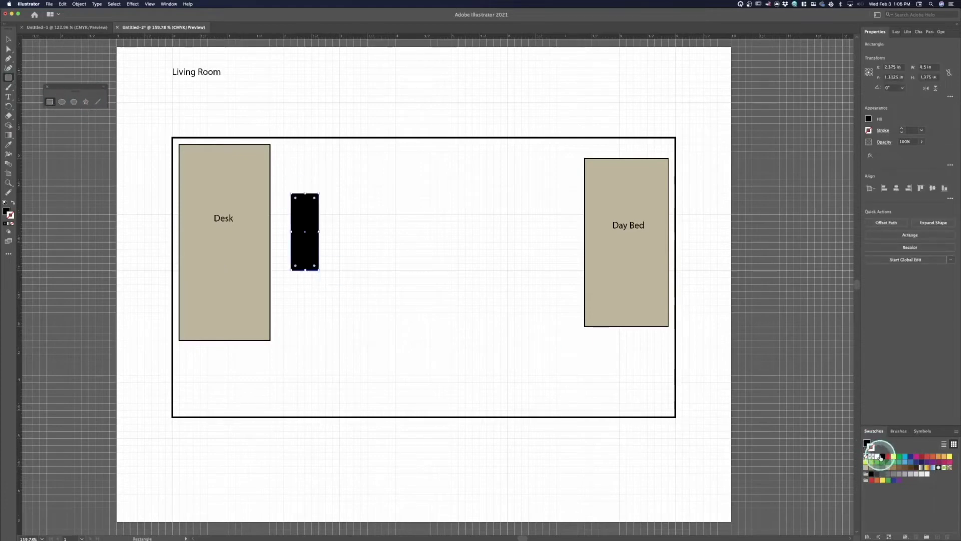
{"action": "double_click", "coordinate": [7, 212]}
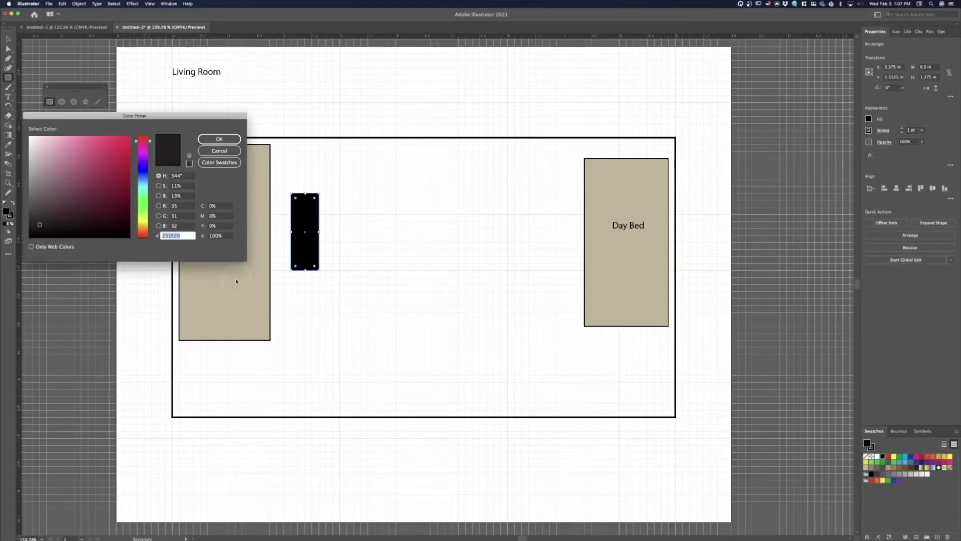
{"action": "key", "text": "Escape"}
{"action": "left_click", "coordinate": [867, 468]}
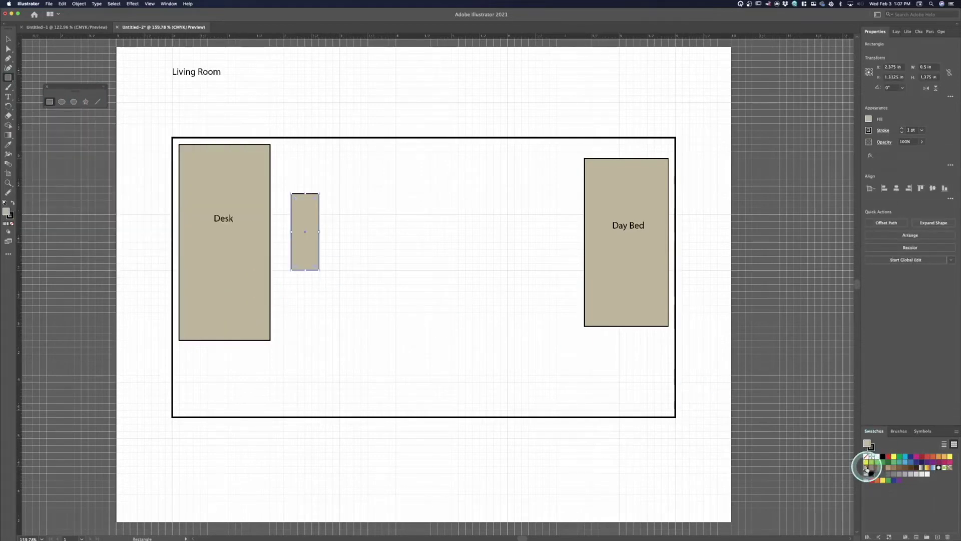
{"action": "left_click_drag", "start_coordinate": [8, 97], "coordinate": [51, 115]}
{"action": "left_click", "coordinate": [304, 206]}
{"action": "type", "text": "Chair"}
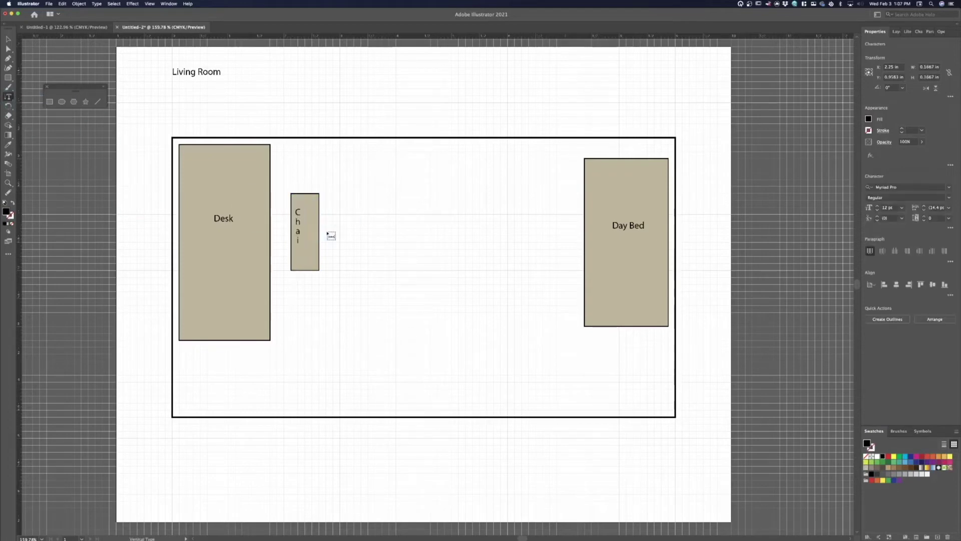
{"action": "key", "text": "Escape"}
{"action": "left_click", "coordinate": [335, 186]}
{"action": "left_click", "coordinate": [79, 4]}
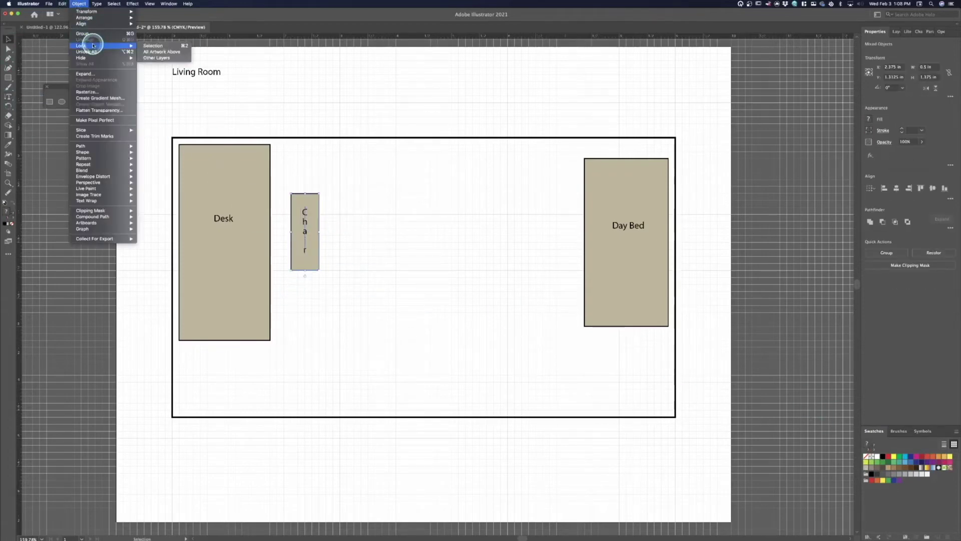
{"action": "left_click", "coordinate": [94, 37]}
{"action": "left_click_drag", "start_coordinate": [299, 231], "coordinate": [292, 238]}
Draw a tan square between the chair and Day Bed and label it 'Chair'.
{"action": "left_click", "coordinate": [8, 78]}
{"action": "left_click_drag", "start_coordinate": [452, 270], "coordinate": [543, 354]}
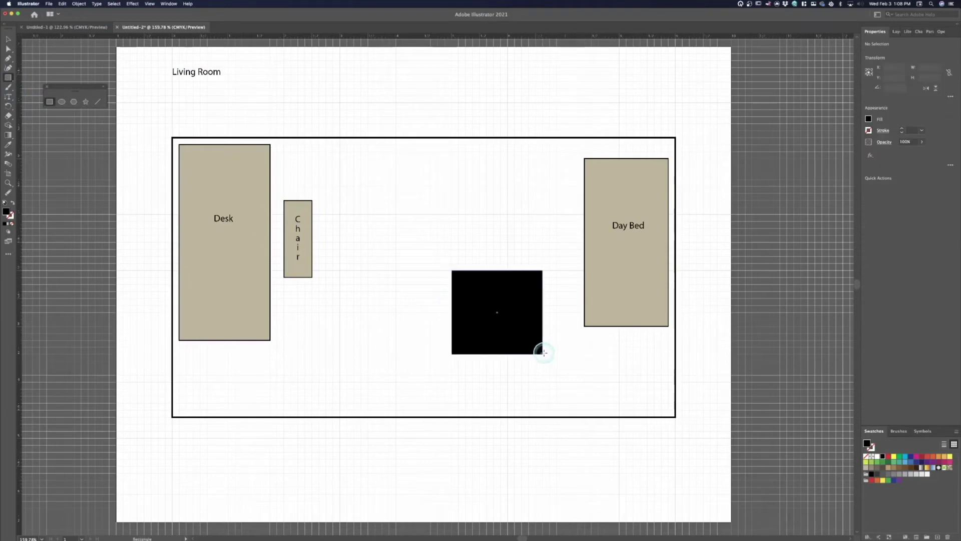
{"action": "left_click", "coordinate": [871, 461]}
{"action": "left_click", "coordinate": [878, 449]}
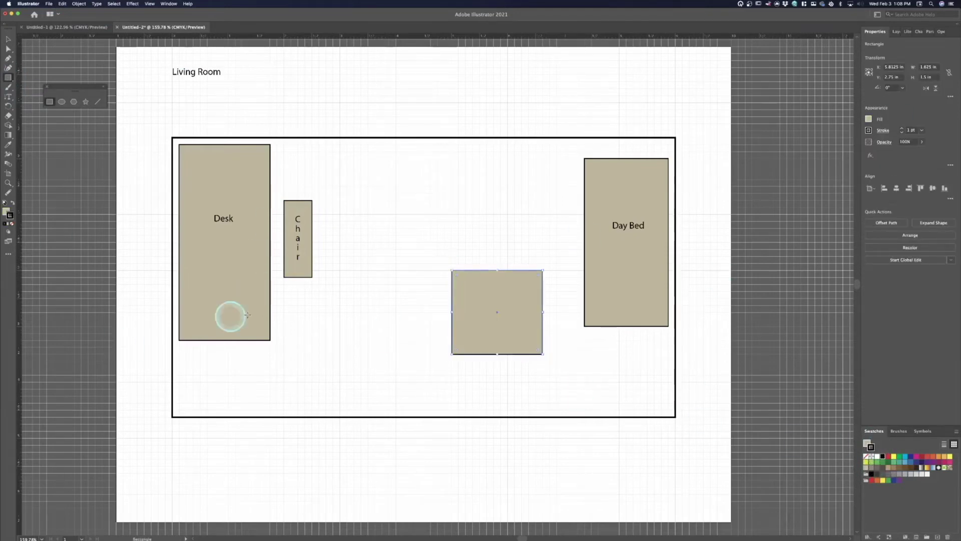
{"action": "left_click", "coordinate": [8, 97]}
{"action": "left_click", "coordinate": [487, 316]}
{"action": "type", "text": "Chair"}
{"action": "key", "text": "Escape"}
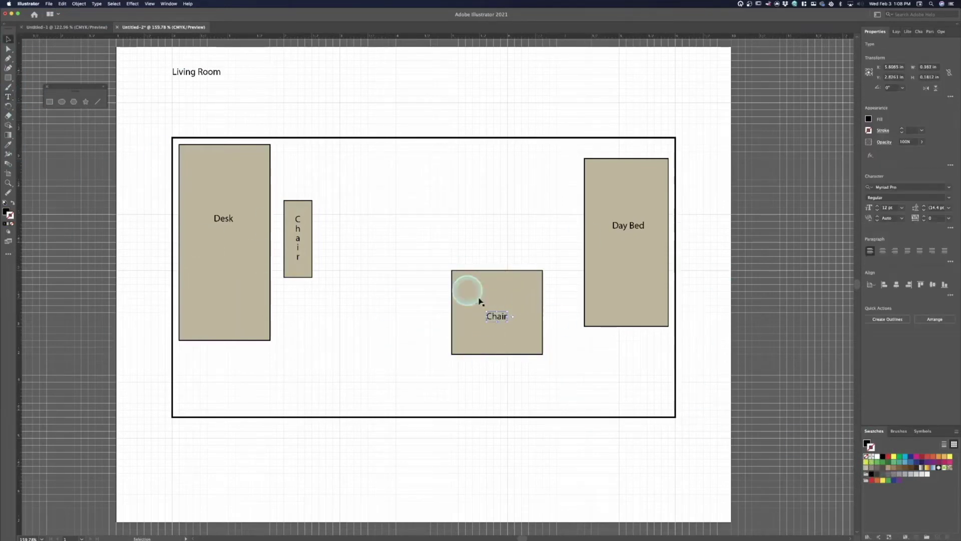
Group the square with its 'Chair' label and move the group right and down.
{"action": "left_click_drag", "start_coordinate": [431, 257], "coordinate": [560, 378]}
{"action": "left_click", "coordinate": [62, 3]}
{"action": "left_click", "coordinate": [79, 3]}
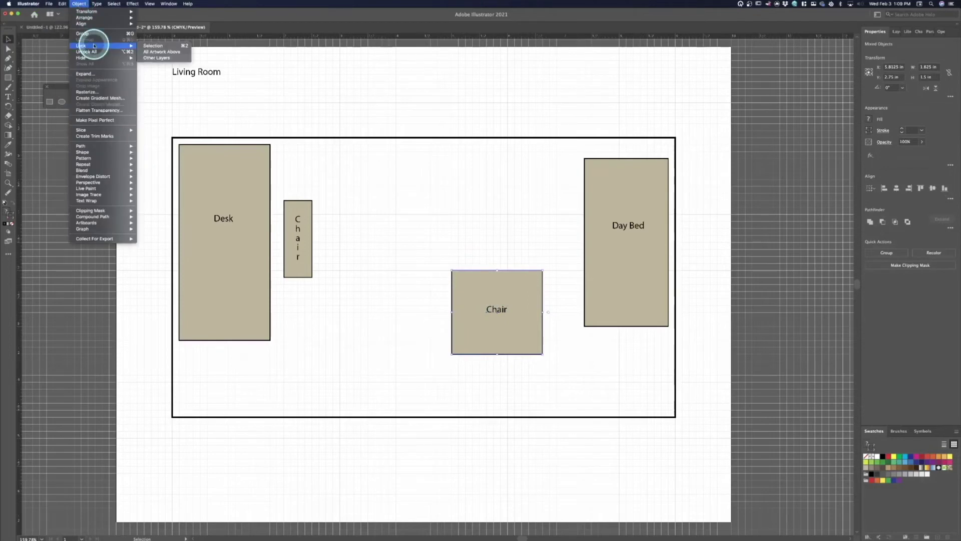
{"action": "left_click", "coordinate": [81, 33]}
{"action": "left_click_drag", "start_coordinate": [452, 273], "coordinate": [449, 300]}
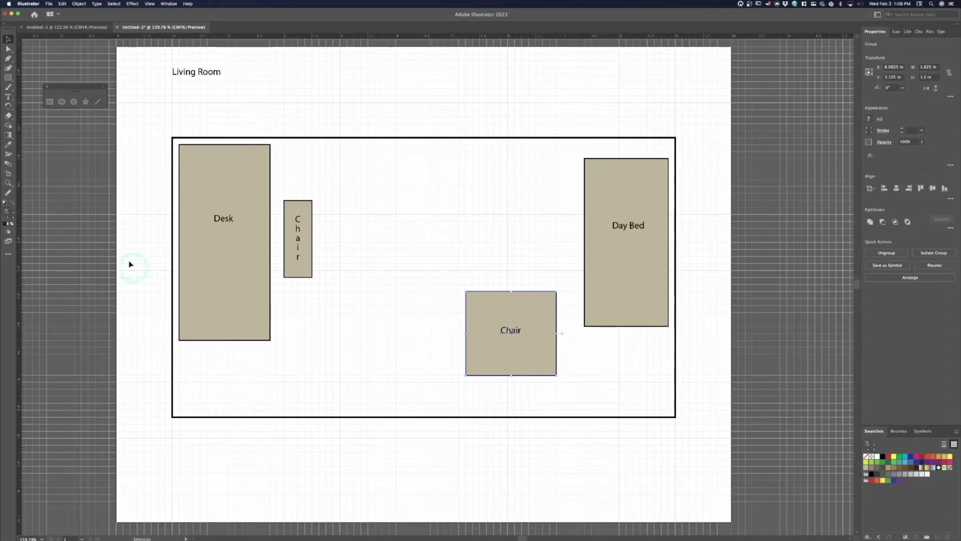
Draw a 2 pt black door line rising up-right from the bottom wall.
{"action": "left_click", "coordinate": [97, 102]}
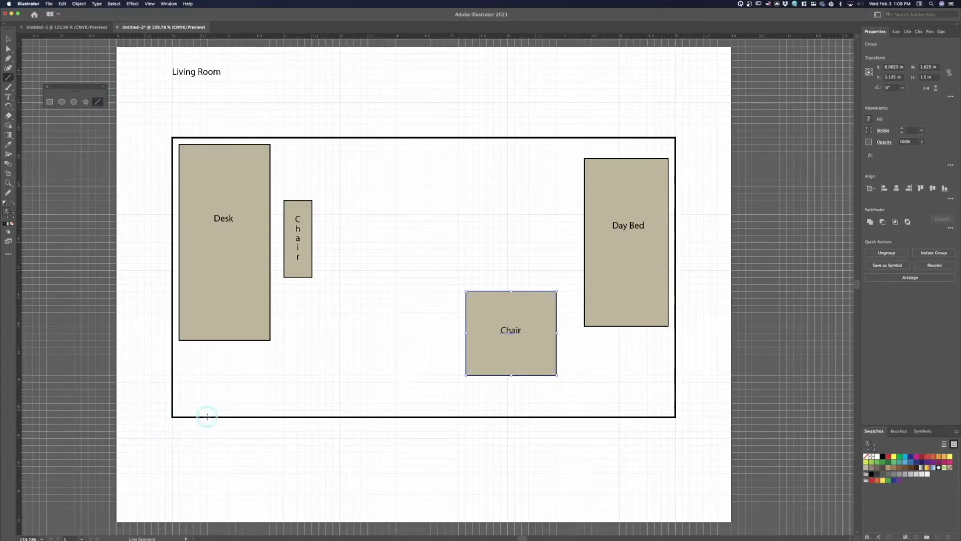
{"action": "left_click_drag", "start_coordinate": [207, 416], "coordinate": [236, 400]}
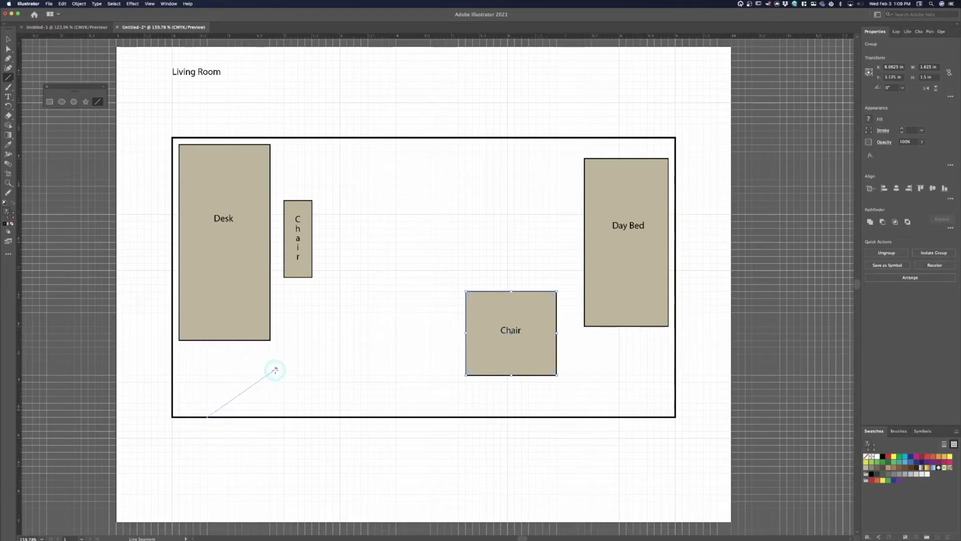
{"action": "left_click_drag", "start_coordinate": [275, 370], "coordinate": [277, 368]}
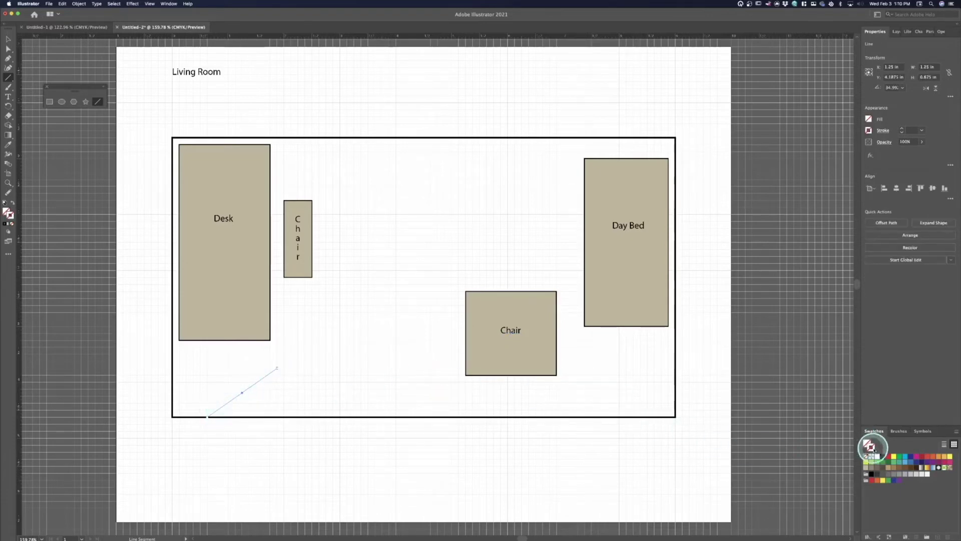
{"action": "left_click", "coordinate": [871, 446]}
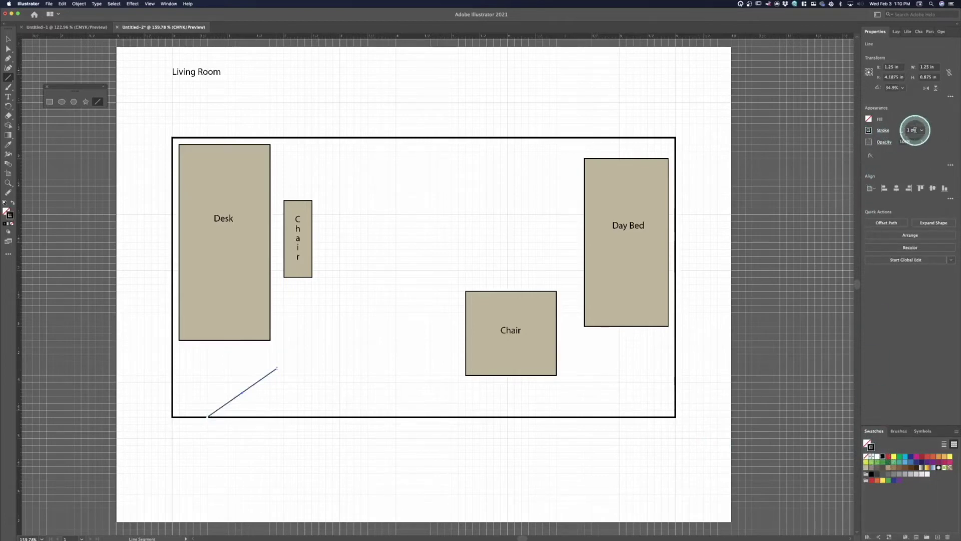
{"action": "left_click", "coordinate": [922, 131]}
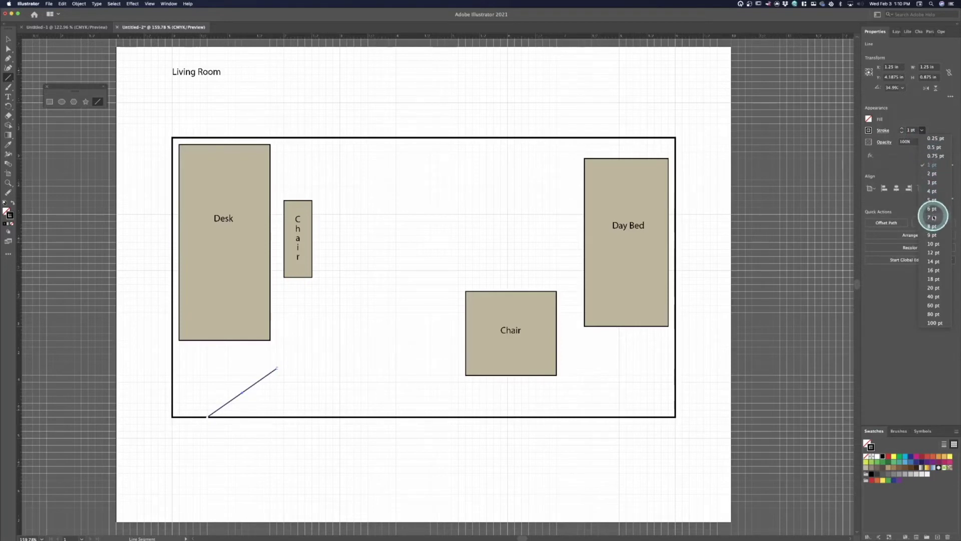
{"action": "left_click", "coordinate": [932, 174]}
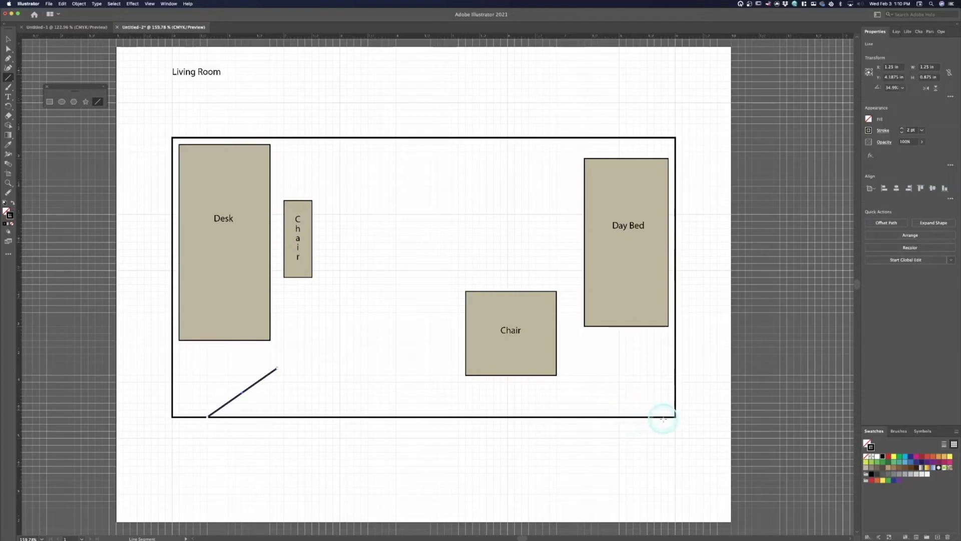
Draw a second door line angling down-left from the bottom-right corner.
{"action": "left_click_drag", "start_coordinate": [661, 417], "coordinate": [581, 459]}
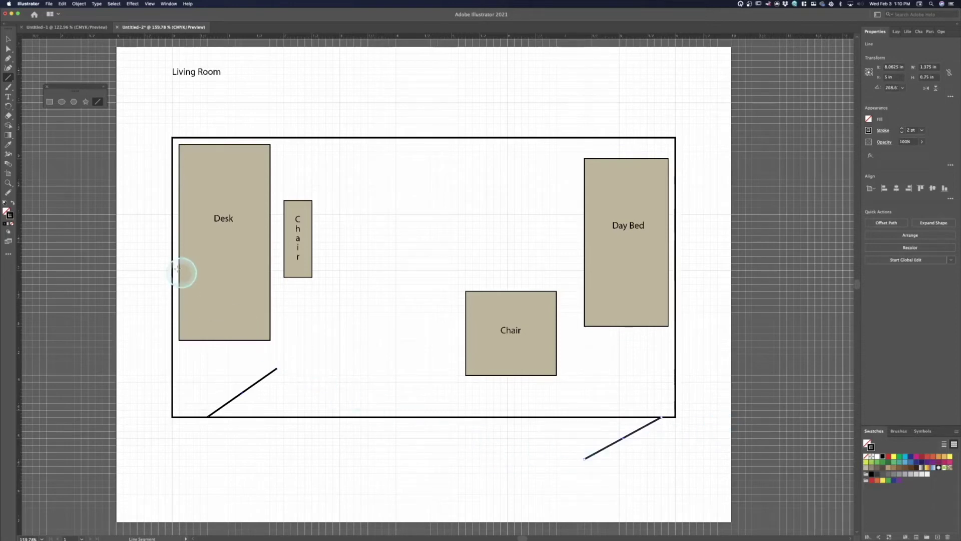
{"action": "left_click", "coordinate": [8, 39]}
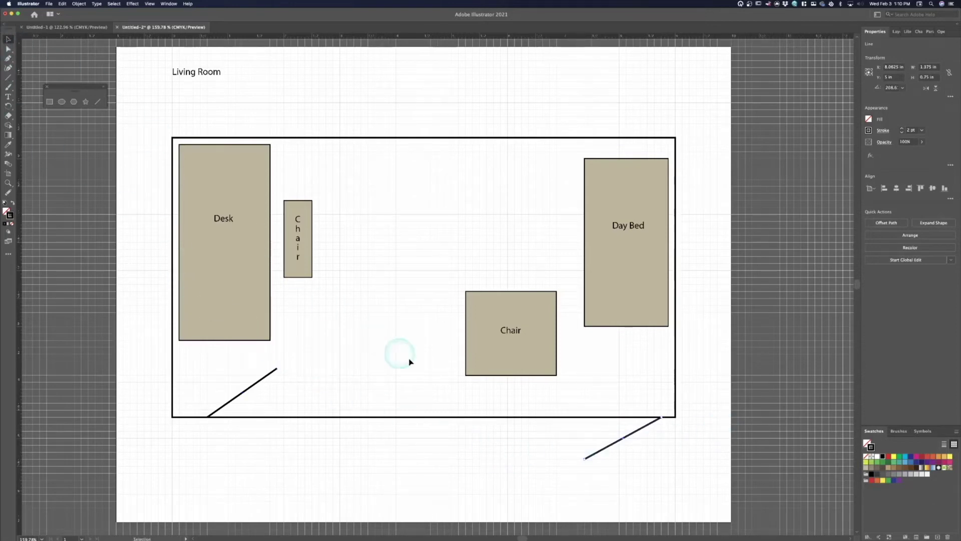
{"action": "left_click", "coordinate": [471, 402]}
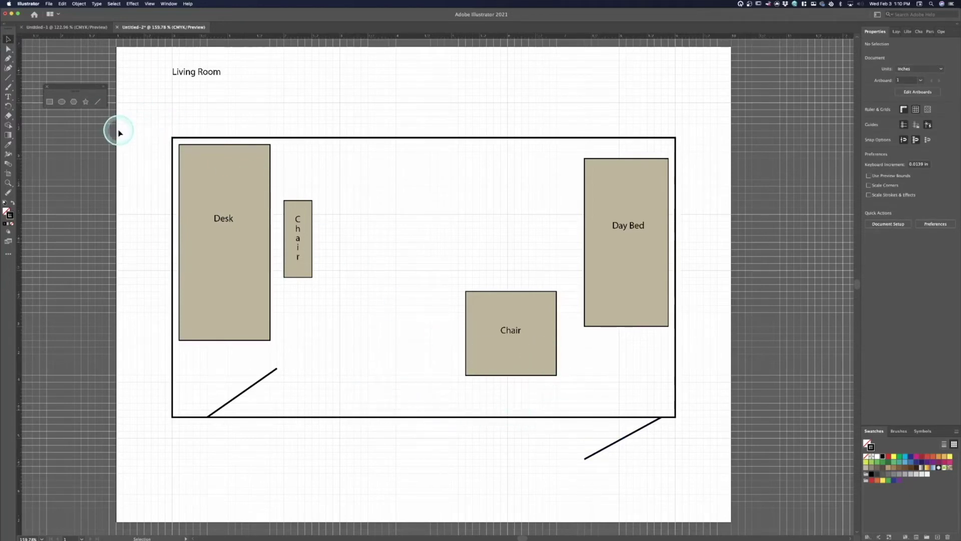
Type a 'Bathroom' label below the bottom wall and nudge it down and left.
{"action": "left_click", "coordinate": [8, 97]}
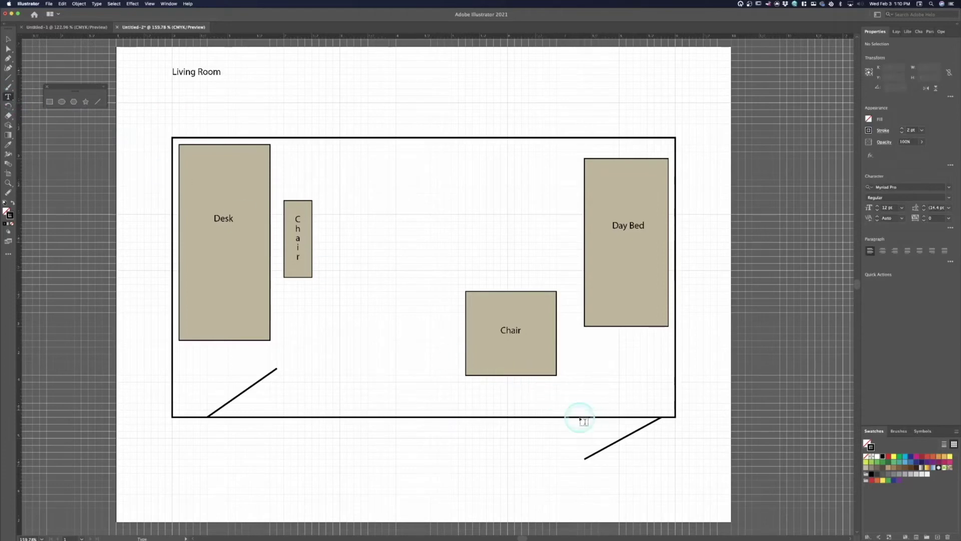
{"action": "left_click", "coordinate": [595, 424]}
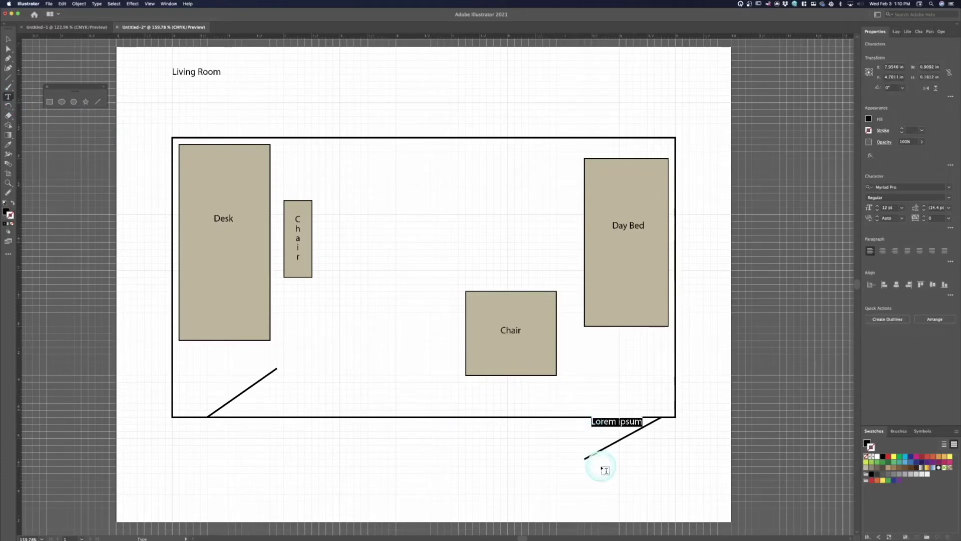
{"action": "type", "text": "Bathroom"}
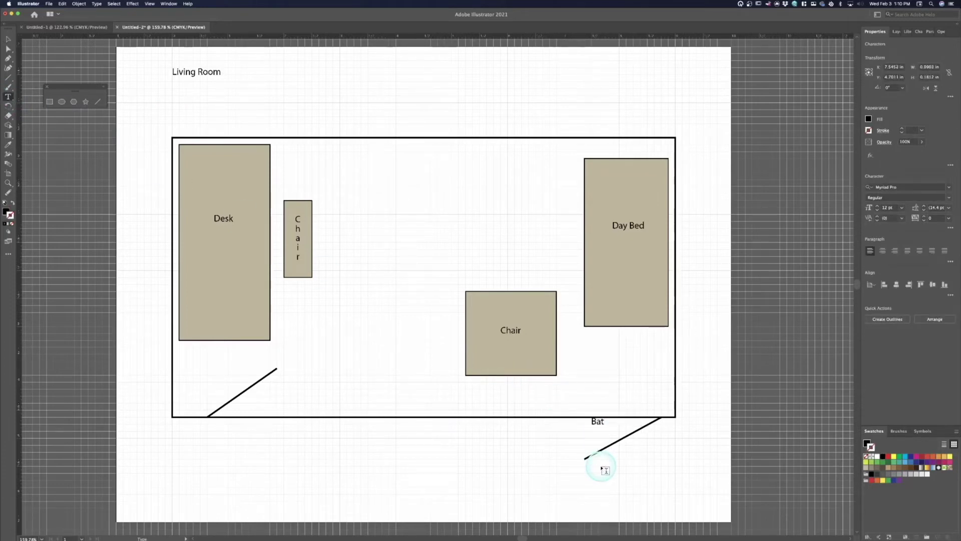
{"action": "left_click", "coordinate": [8, 39]}
{"action": "key", "text": "shift+Down"}
{"action": "key", "text": "shift+Left"}
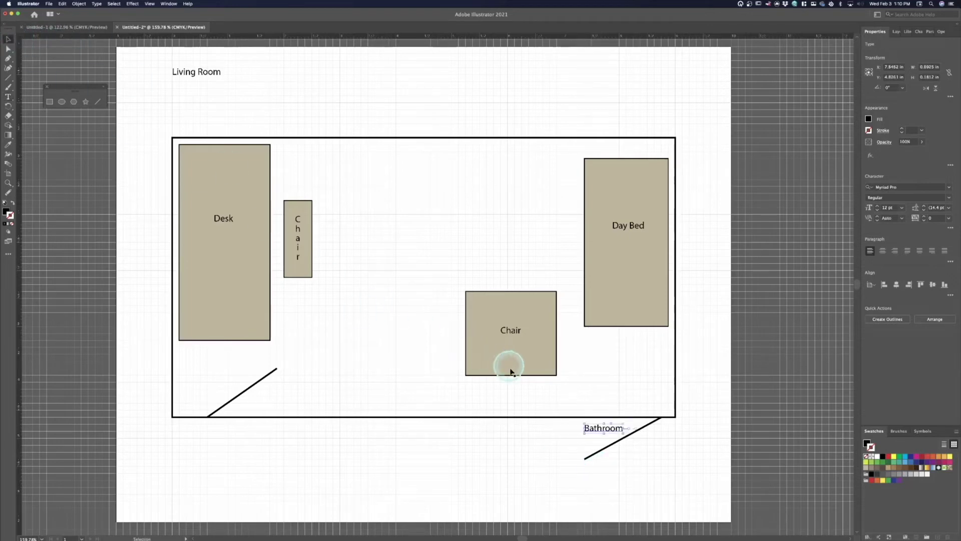
{"action": "left_click", "coordinate": [714, 466]}
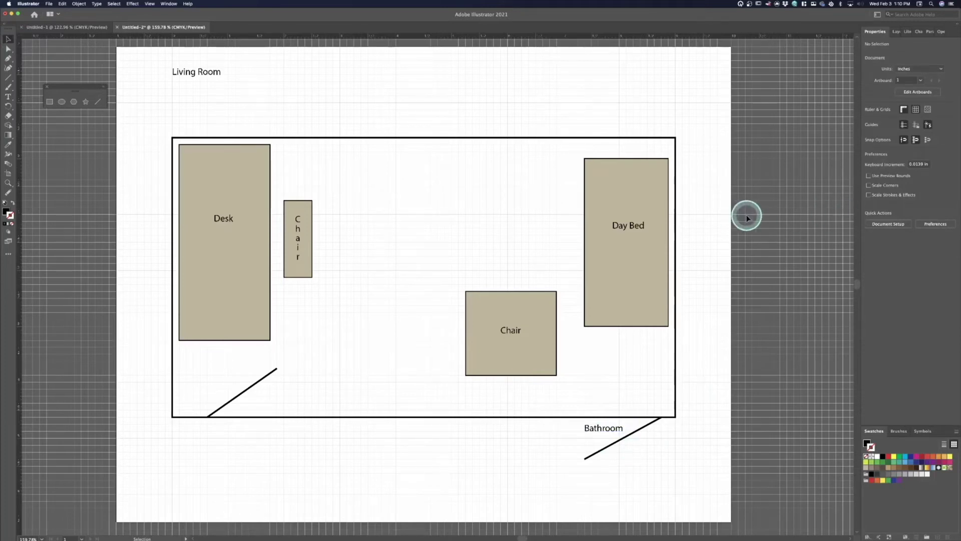
Select the Bathroom label and browse the Window menu without choosing a panel.
{"action": "left_click", "coordinate": [604, 429]}
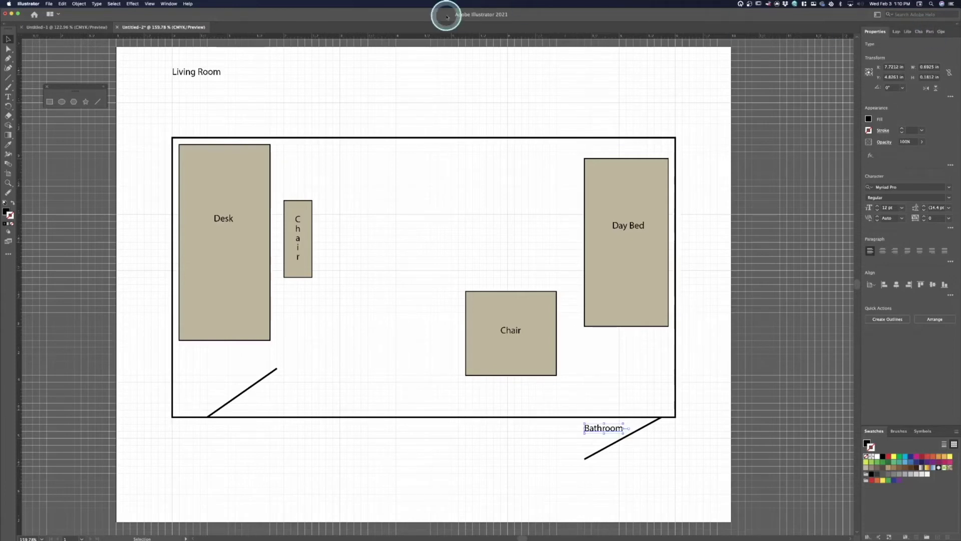
{"action": "left_click", "coordinate": [169, 3]}
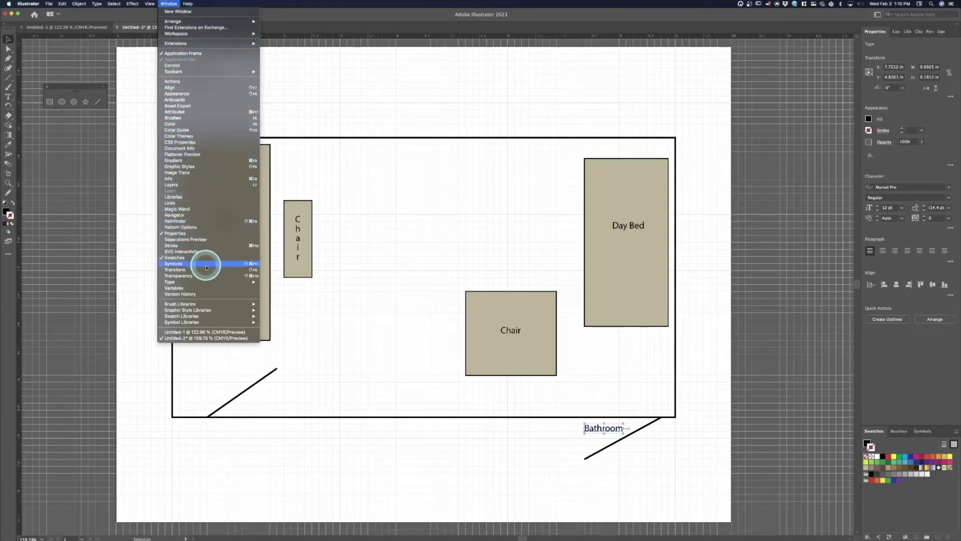
{"action": "mouse_move", "coordinate": [208, 285]}
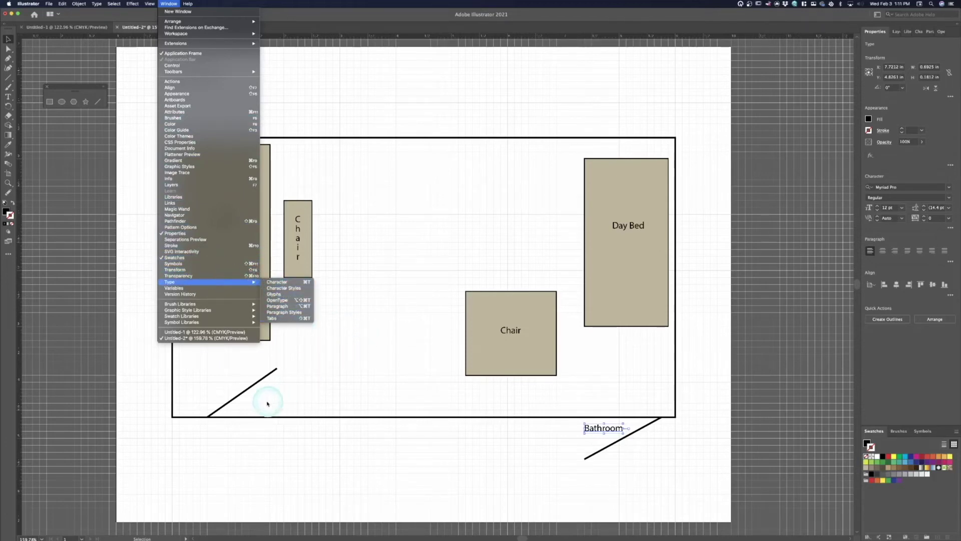
{"action": "left_click", "coordinate": [228, 435]}
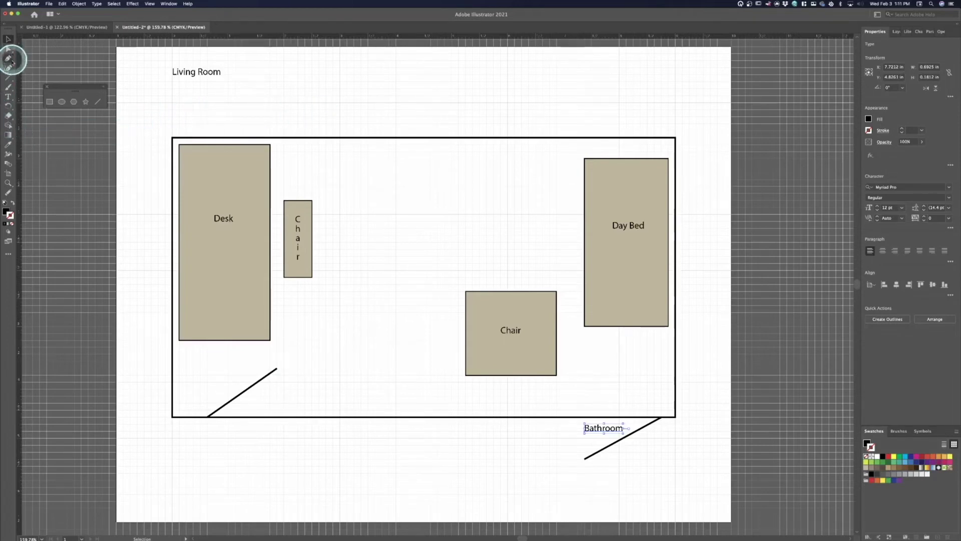
Draw a thin steel-blue window bar above the room's top wall.
{"action": "left_click", "coordinate": [50, 101]}
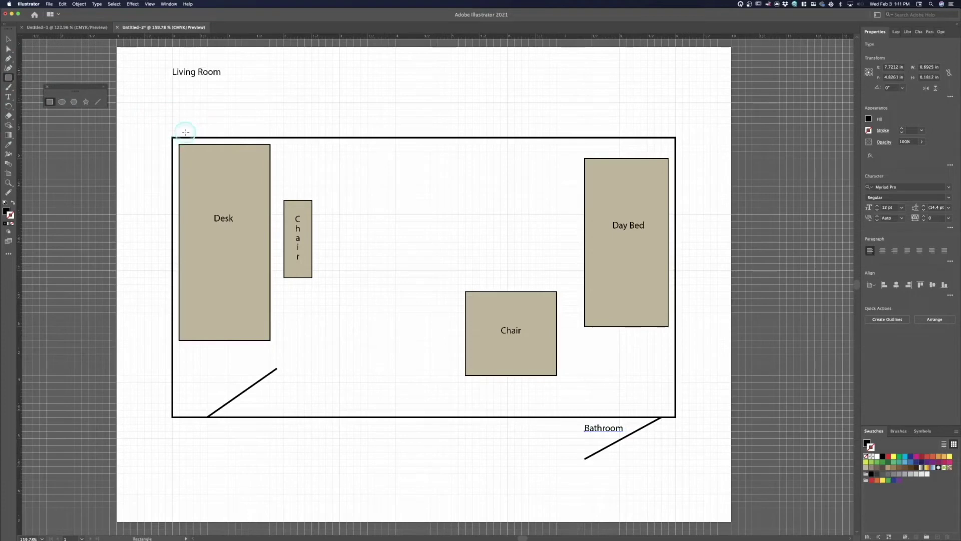
{"action": "left_click_drag", "start_coordinate": [185, 132], "coordinate": [262, 135]}
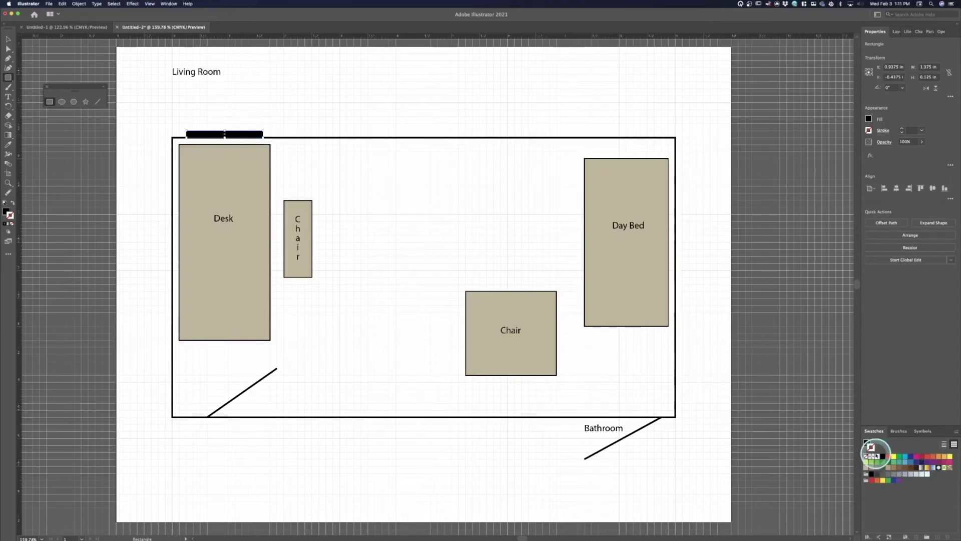
{"action": "left_click", "coordinate": [899, 455]}
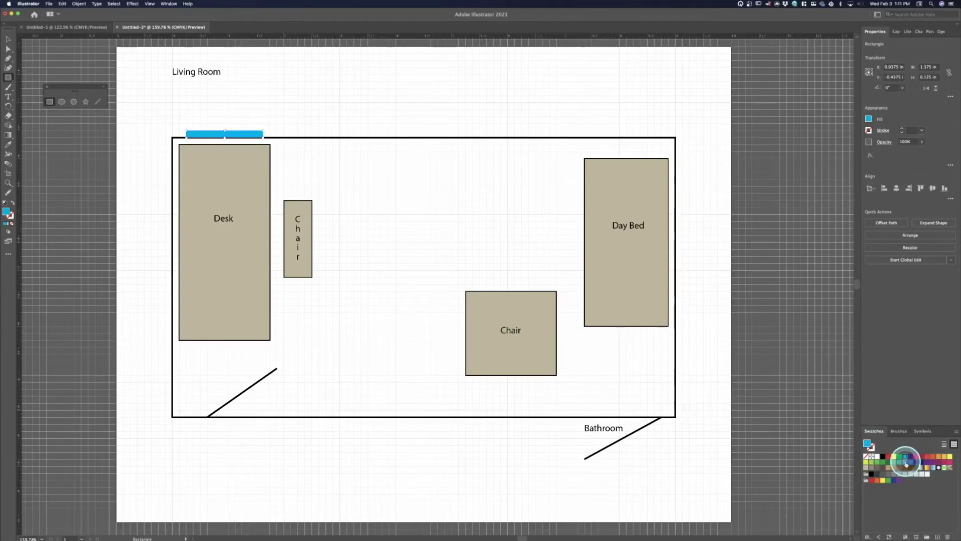
{"action": "left_click", "coordinate": [905, 461]}
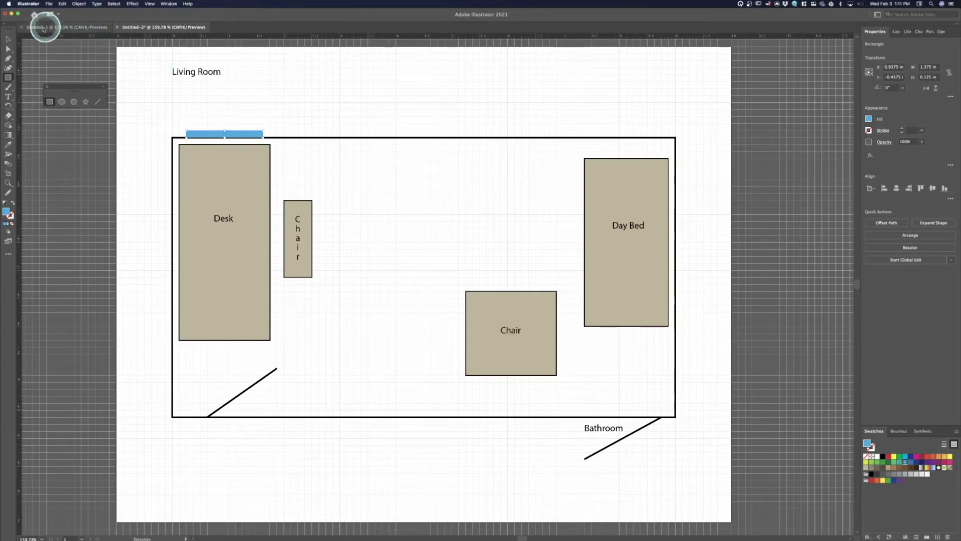
{"action": "left_click", "coordinate": [8, 39]}
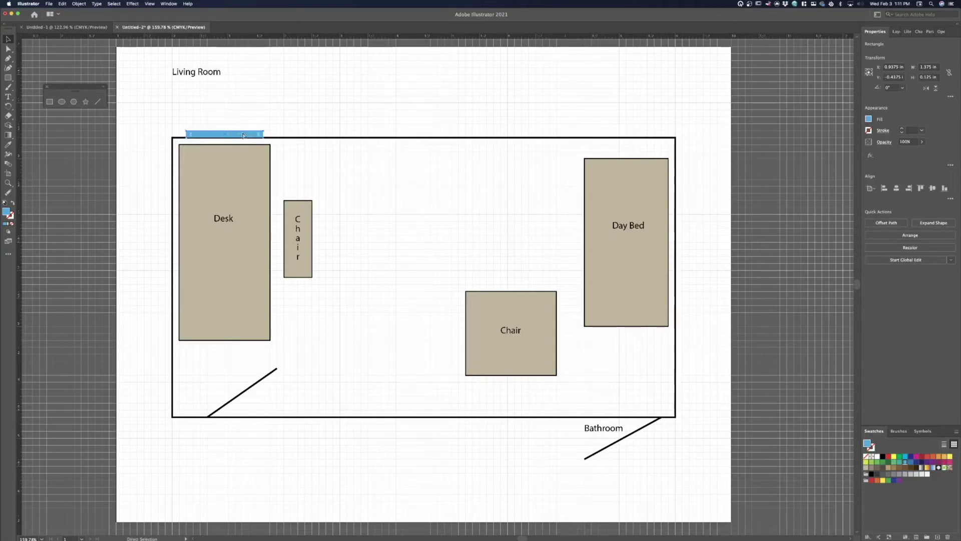
Paste a copy onto the top wall and Option-drag two more copies along it.
{"action": "key", "text": "super+v"}
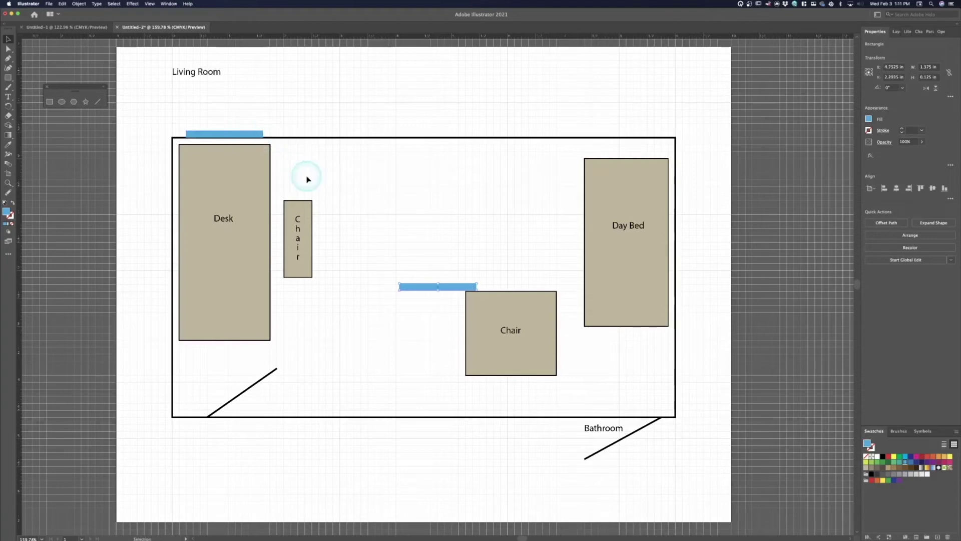
{"action": "left_click_drag", "start_coordinate": [424, 289], "coordinate": [388, 134]}
{"action": "left_click", "coordinate": [78, 3]}
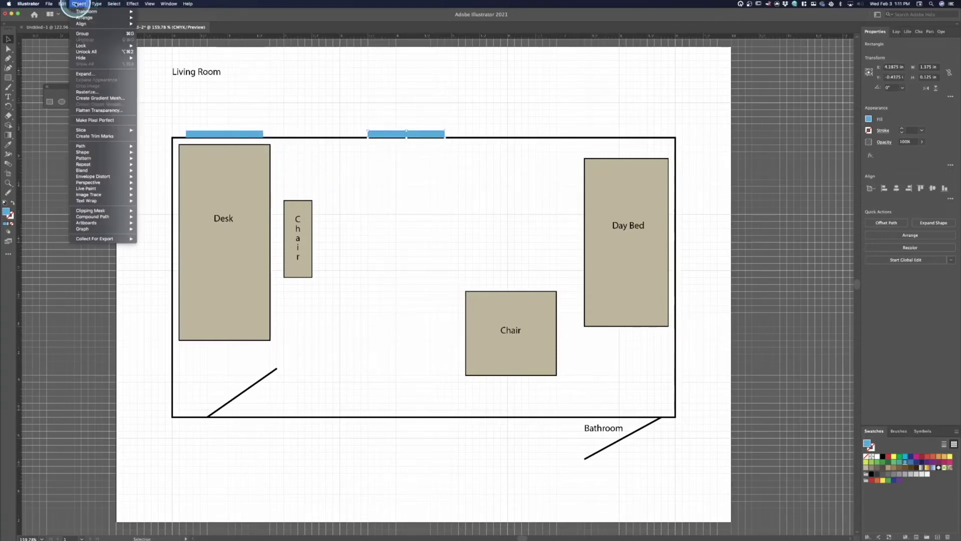
{"action": "mouse_move", "coordinate": [63, 4]}
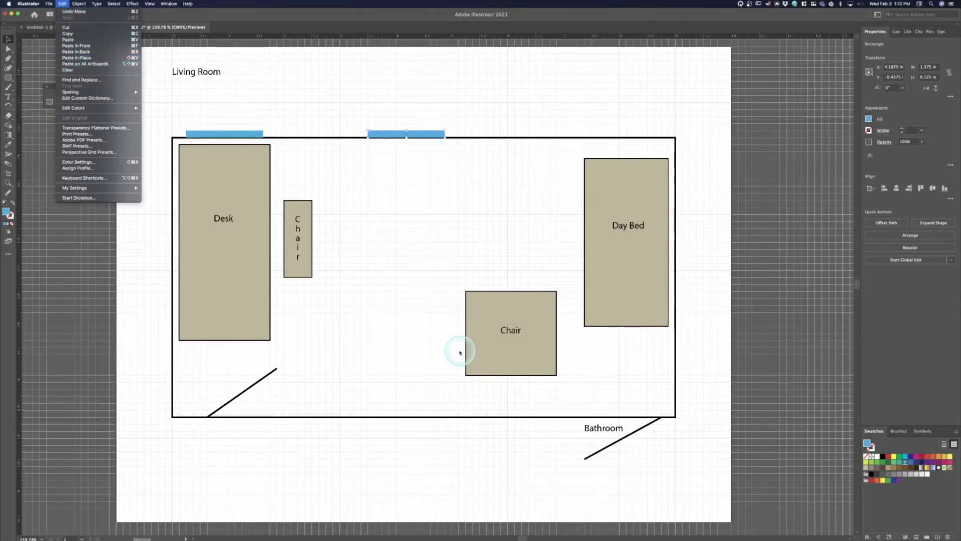
{"action": "left_click", "coordinate": [415, 134]}
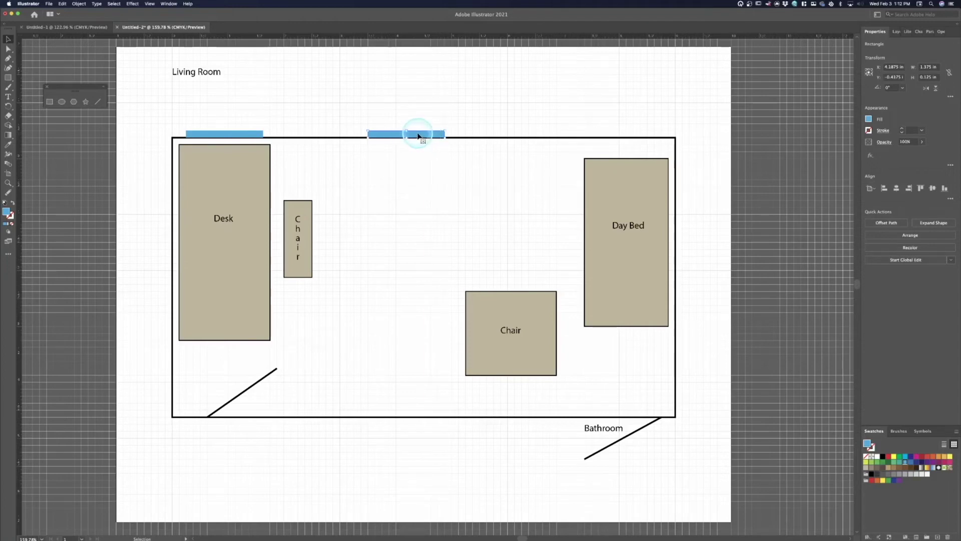
{"action": "left_click_drag", "start_coordinate": [418, 136], "coordinate": [506, 130]}
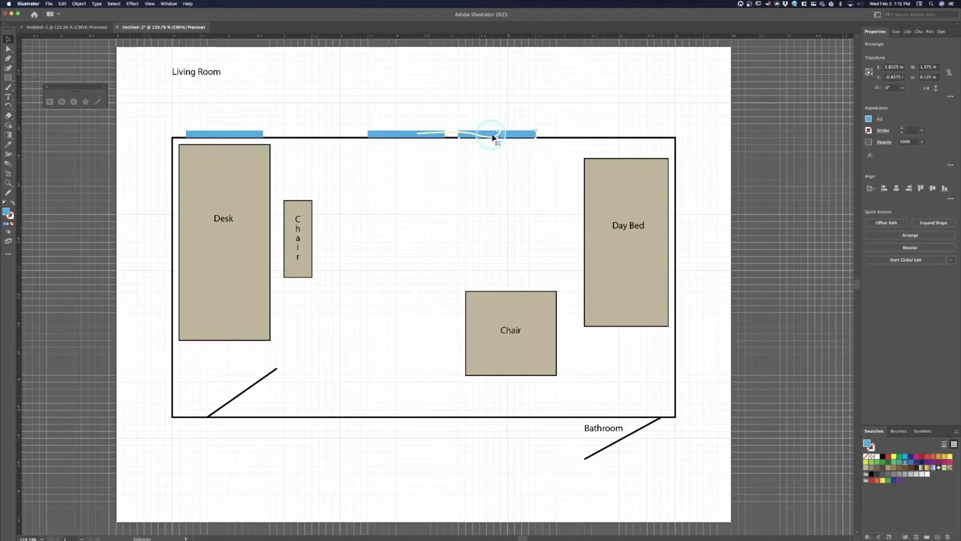
{"action": "left_click_drag", "start_coordinate": [521, 136], "coordinate": [635, 138]}
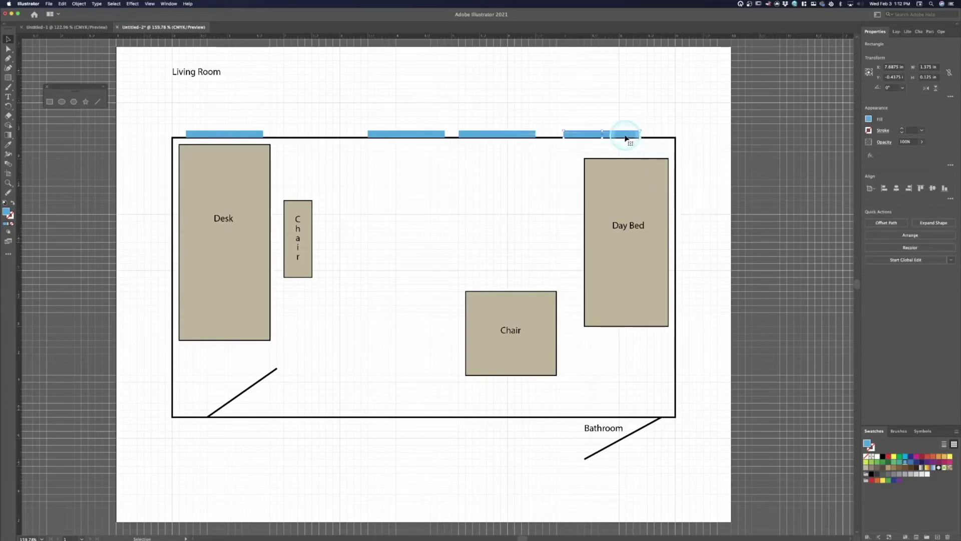
Copy a window bar beside the Day Bed and rotate it vertical along the right wall.
{"action": "left_click_drag", "start_coordinate": [626, 138], "coordinate": [698, 231]}
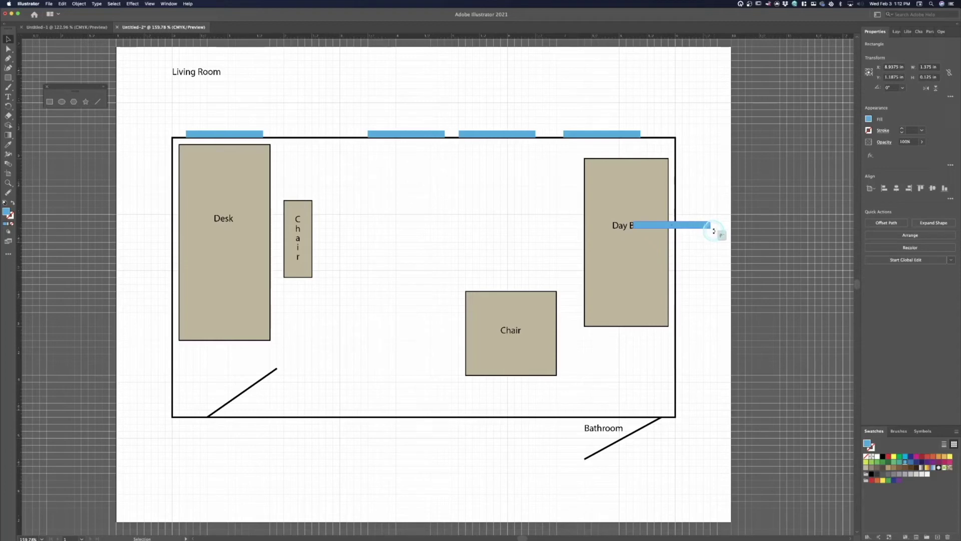
{"action": "left_click_drag", "start_coordinate": [711, 242], "coordinate": [687, 314]}
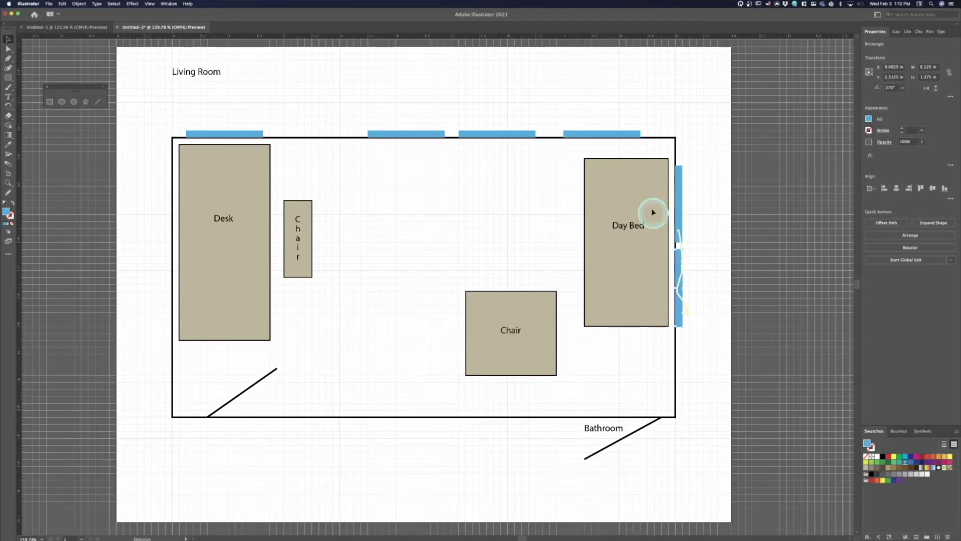
{"action": "left_click", "coordinate": [579, 144]}
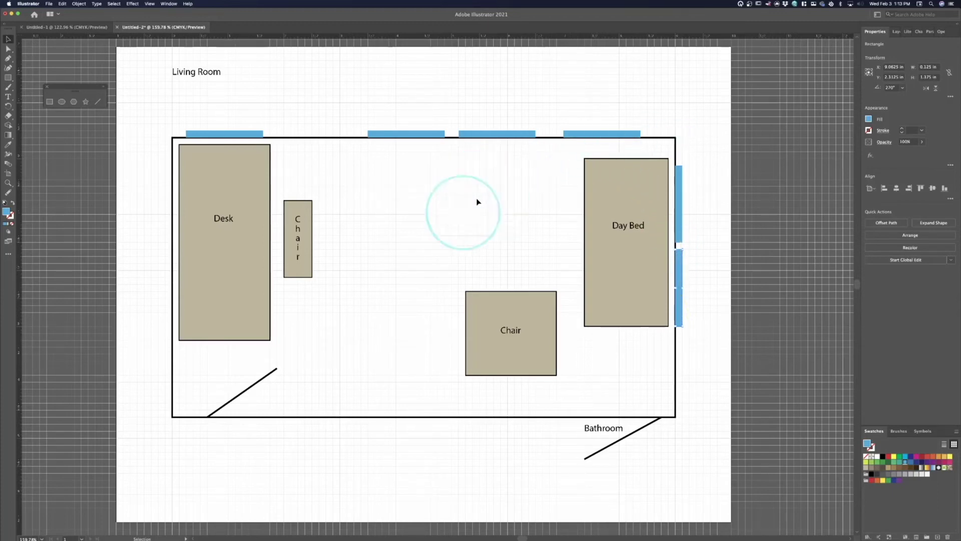
{"action": "left_click", "coordinate": [617, 219]}
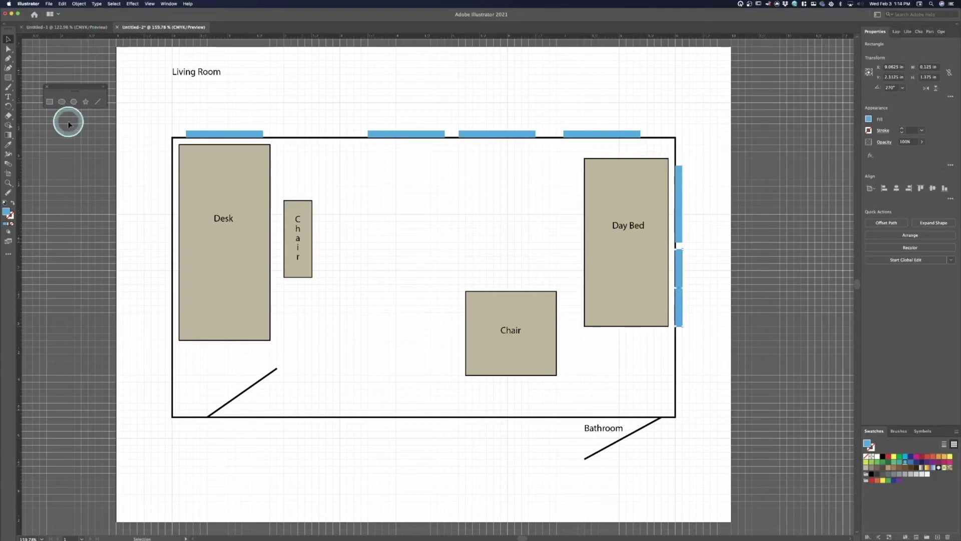
Draw a tall 0.375 × 1 in blue rectangle for the actor's body.
{"action": "left_click", "coordinate": [75, 120]}
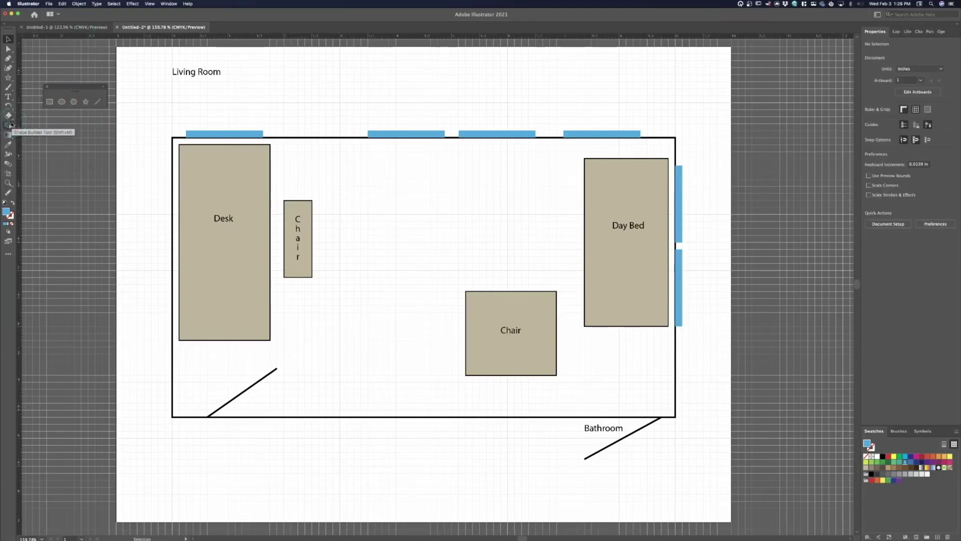
{"action": "left_click", "coordinate": [9, 126]}
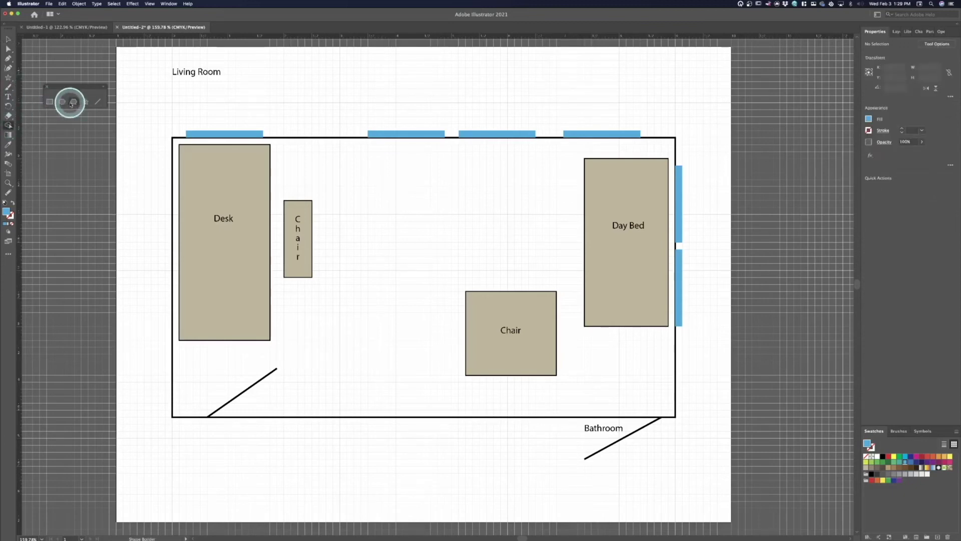
{"action": "left_click", "coordinate": [53, 103]}
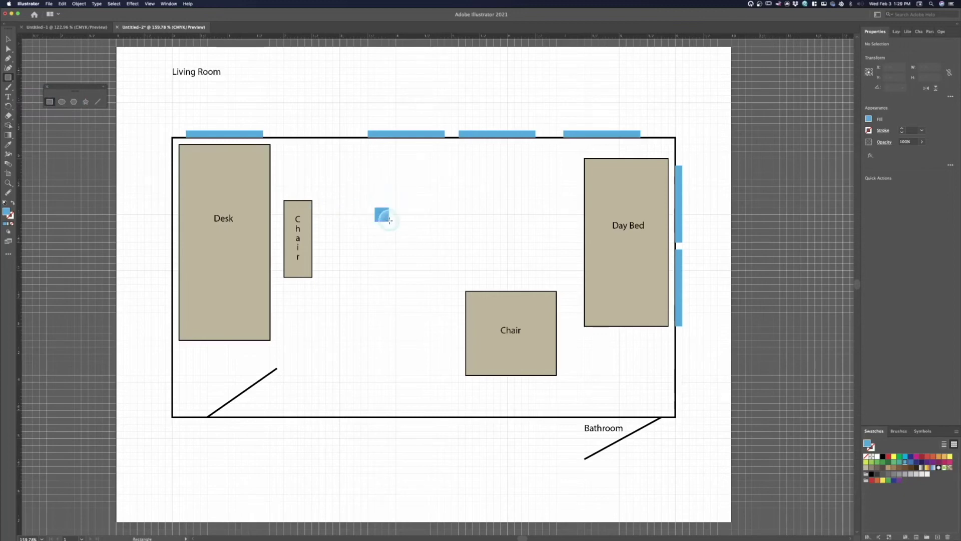
{"action": "left_click_drag", "start_coordinate": [389, 221], "coordinate": [396, 263]}
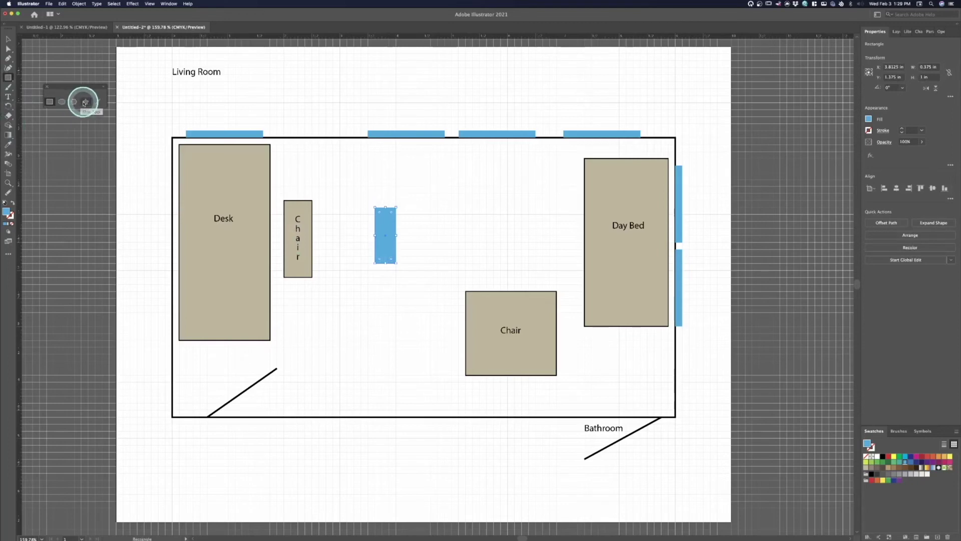
Draw a blue star and align it on top of the rectangle.
{"action": "left_click", "coordinate": [85, 103]}
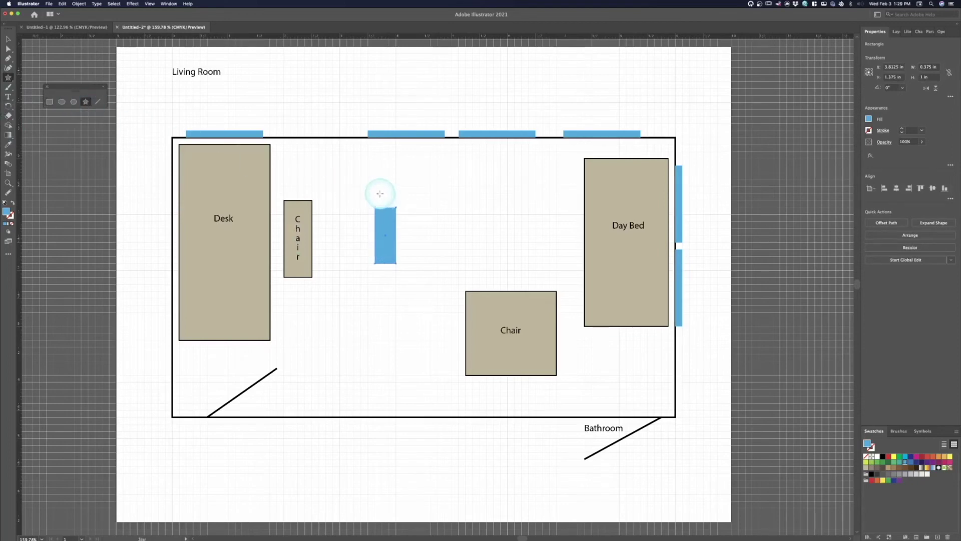
{"action": "mouse_move", "coordinate": [386, 201]}
{"action": "left_mouse_down"}
{"action": "mouse_move", "coordinate": [398, 210]}
{"action": "mouse_move", "coordinate": [390, 203]}
{"action": "left_mouse_up"}
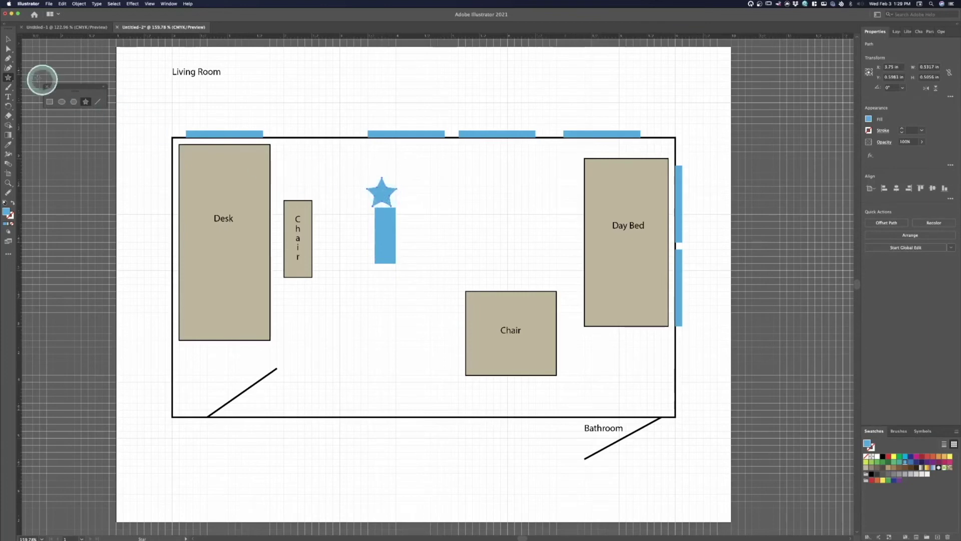
{"action": "left_click", "coordinate": [8, 39]}
{"action": "left_click_drag", "start_coordinate": [379, 206], "coordinate": [383, 211]}
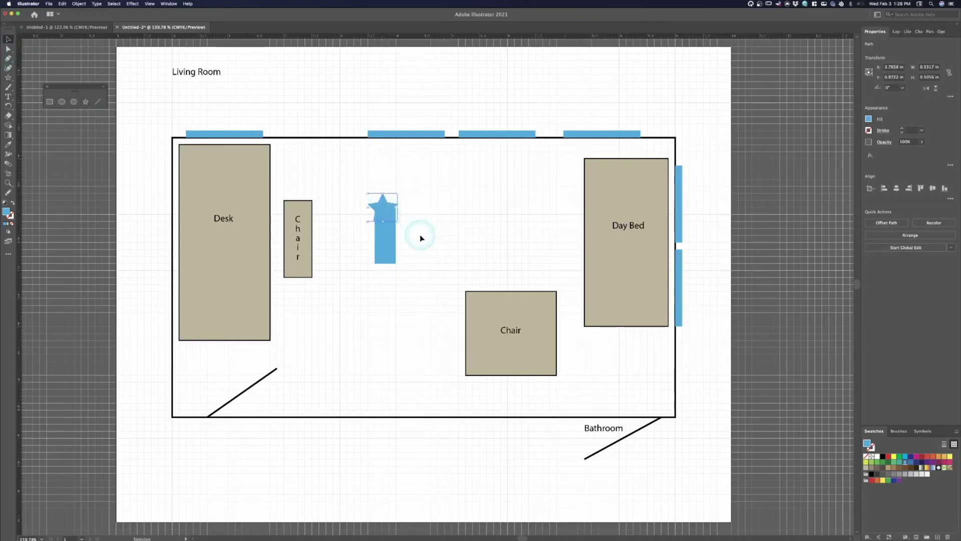
{"action": "left_click_drag", "start_coordinate": [393, 247], "coordinate": [381, 249]}
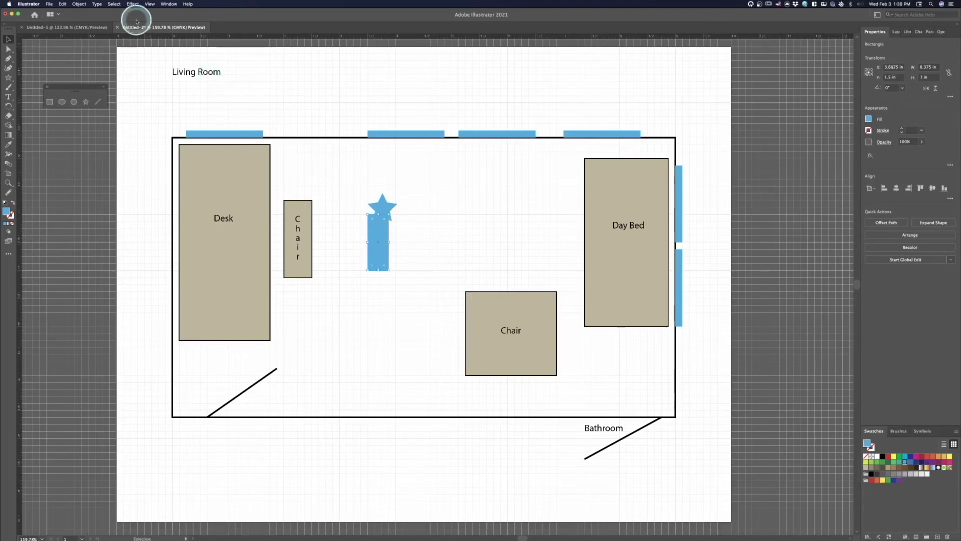
Turn off Snap to Grid in the View menu.
{"action": "left_click", "coordinate": [129, 4]}
{"action": "mouse_move", "coordinate": [149, 4]}
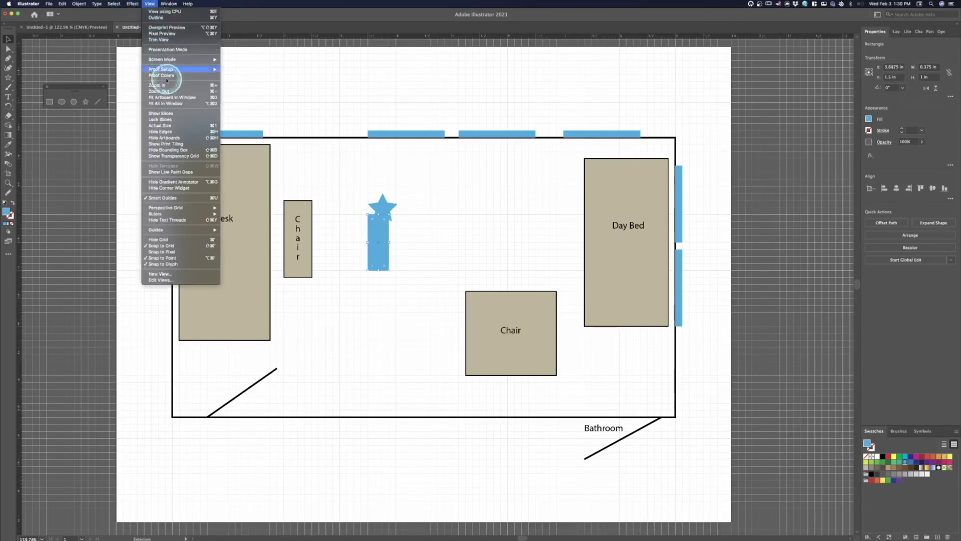
{"action": "left_click", "coordinate": [163, 245]}
Center the rectangle under the star and merge both into one actor shape with Shape Builder.
{"action": "left_click_drag", "start_coordinate": [380, 233], "coordinate": [398, 229]}
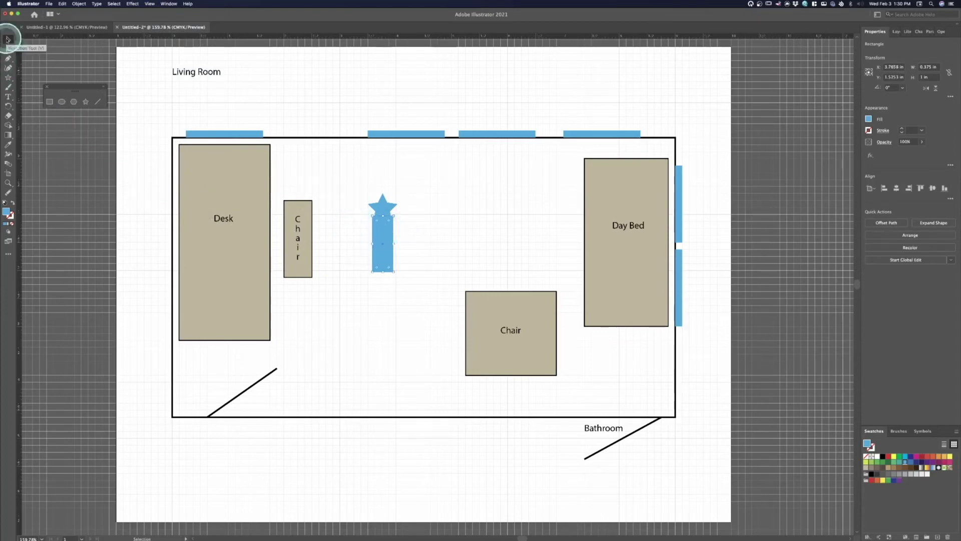
{"action": "left_click_drag", "start_coordinate": [411, 281], "coordinate": [409, 277]}
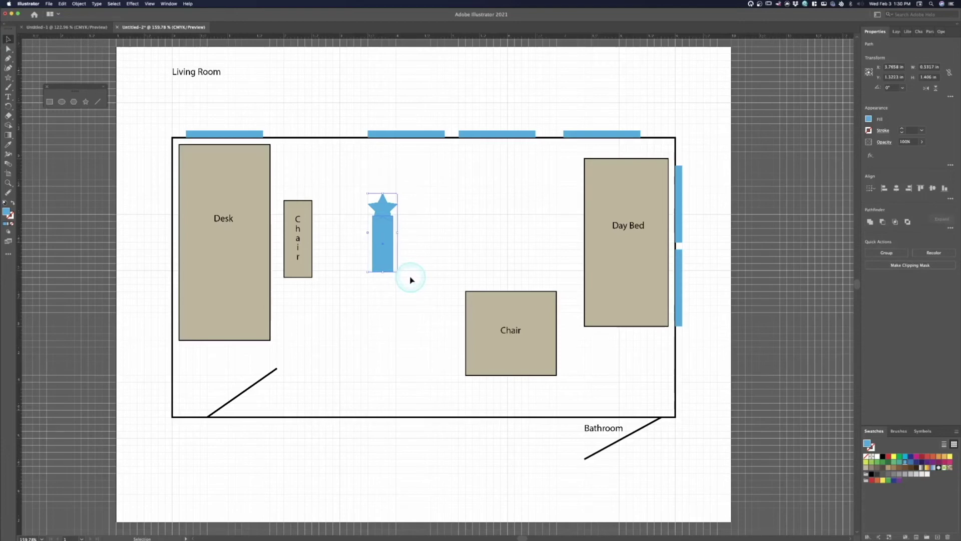
{"action": "left_click", "coordinate": [8, 125]}
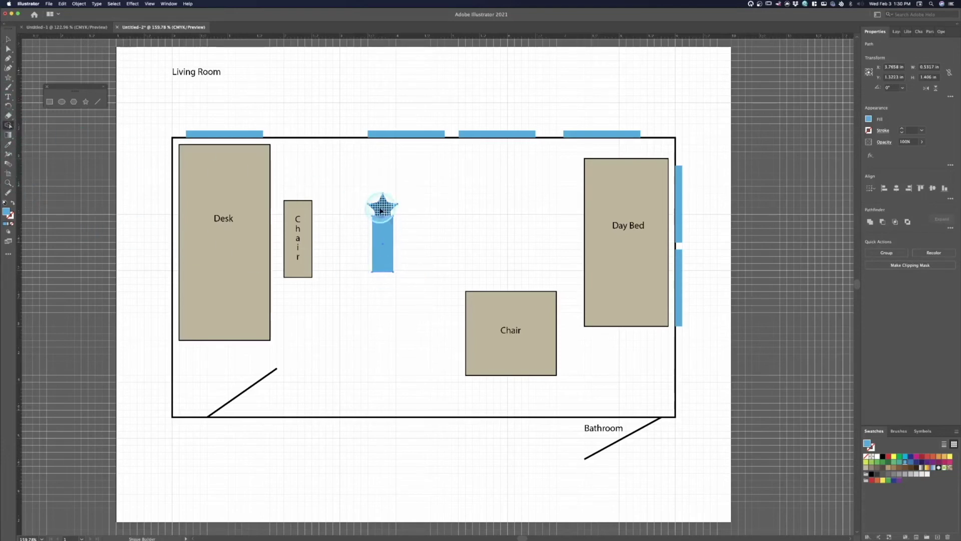
{"action": "left_click_drag", "start_coordinate": [382, 212], "coordinate": [389, 248]}
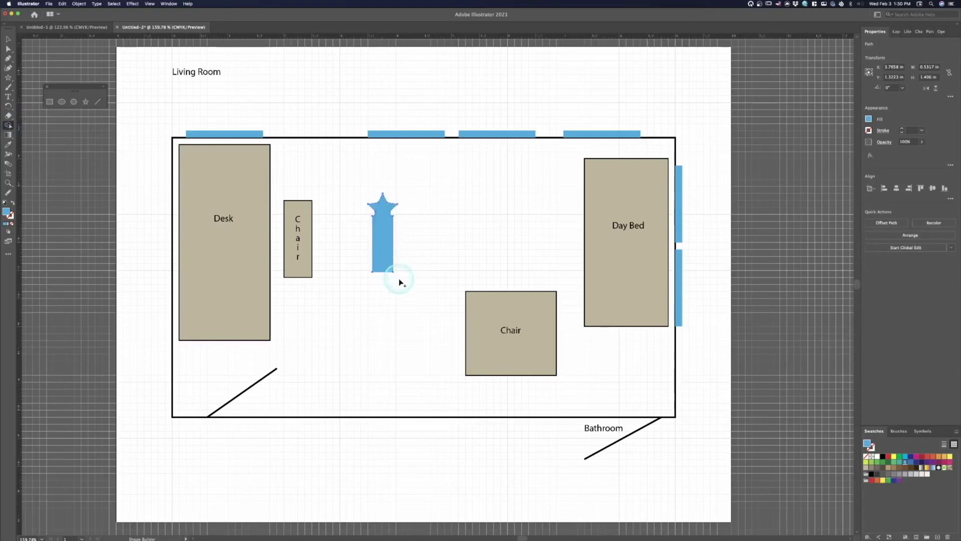
{"action": "left_click", "coordinate": [6, 47]}
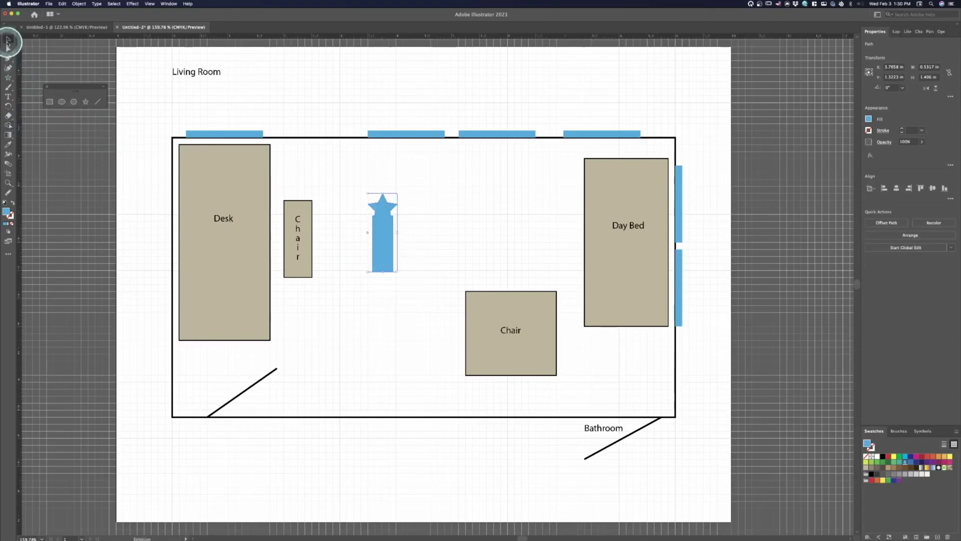
Move and tilt the merged actor shape, leaving it selected.
{"action": "left_click", "coordinate": [437, 246]}
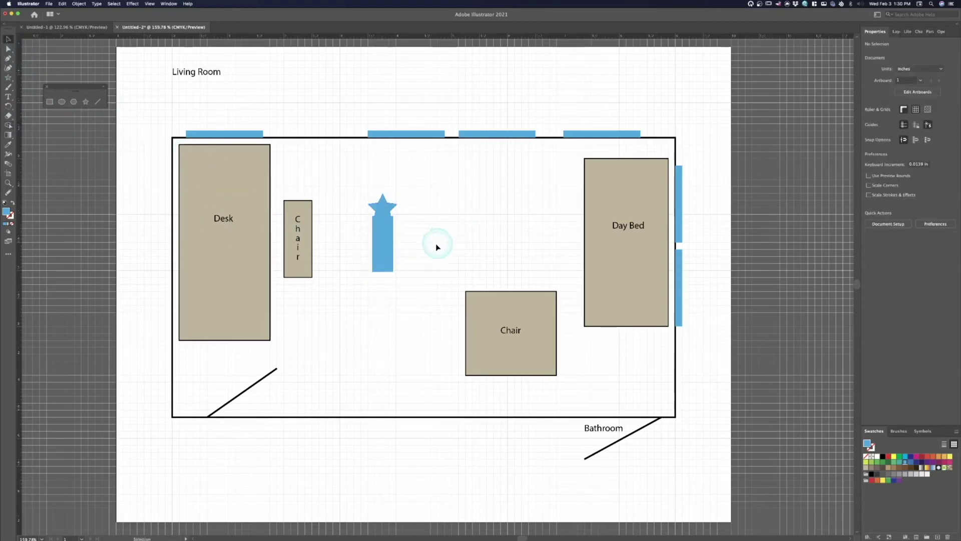
{"action": "left_click", "coordinate": [387, 244]}
{"action": "left_click_drag", "start_coordinate": [386, 249], "coordinate": [373, 218]}
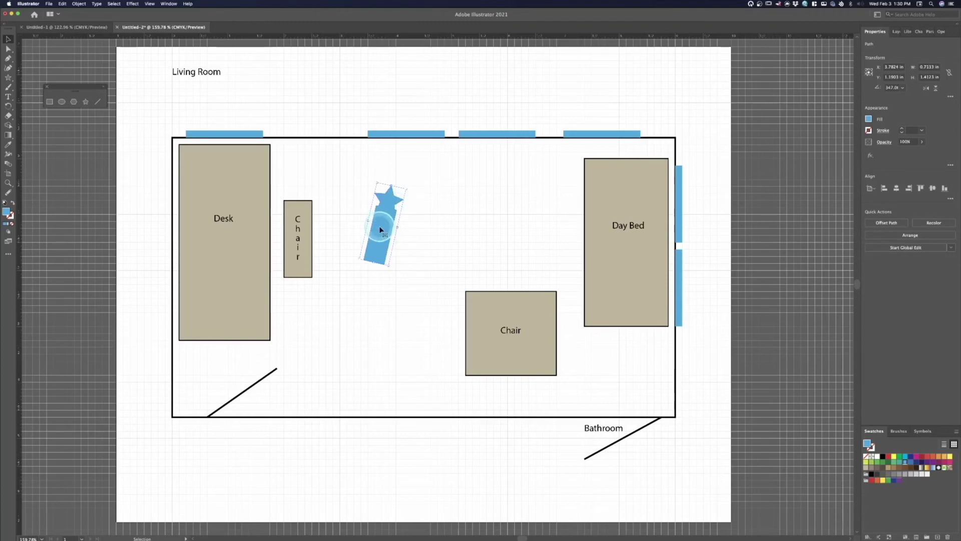
{"action": "left_click", "coordinate": [385, 228]}
Delete the actor shape and draw yellow circles below the Day Bed and near the top wall.
{"action": "key", "text": "Delete"}
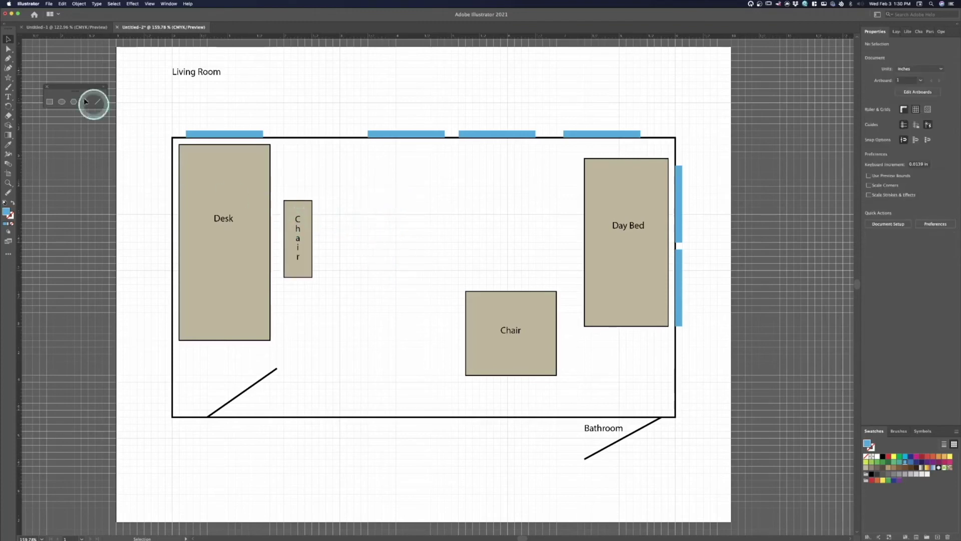
{"action": "left_click", "coordinate": [61, 101]}
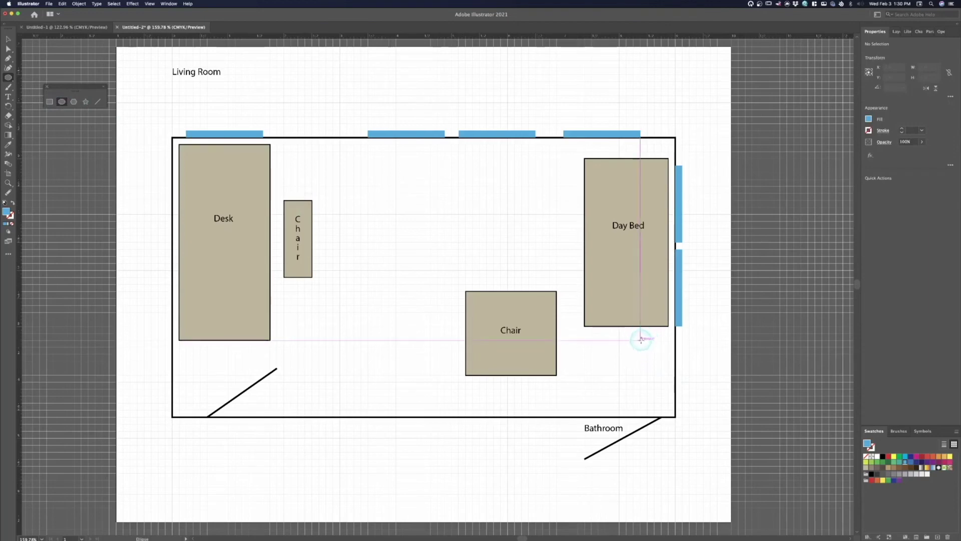
{"action": "left_click_drag", "start_coordinate": [641, 340], "coordinate": [669, 366]}
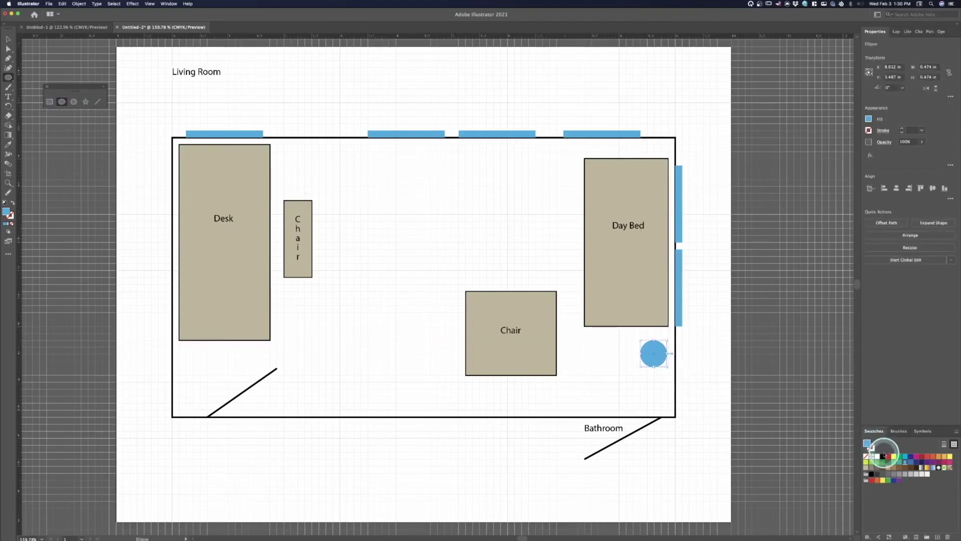
{"action": "left_click", "coordinate": [894, 457]}
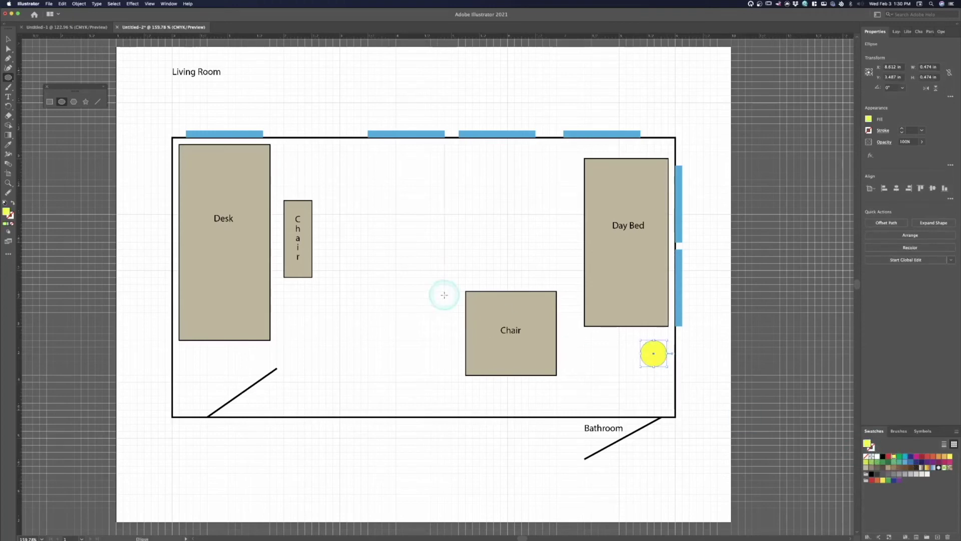
{"action": "left_click_drag", "start_coordinate": [468, 150], "coordinate": [498, 179]}
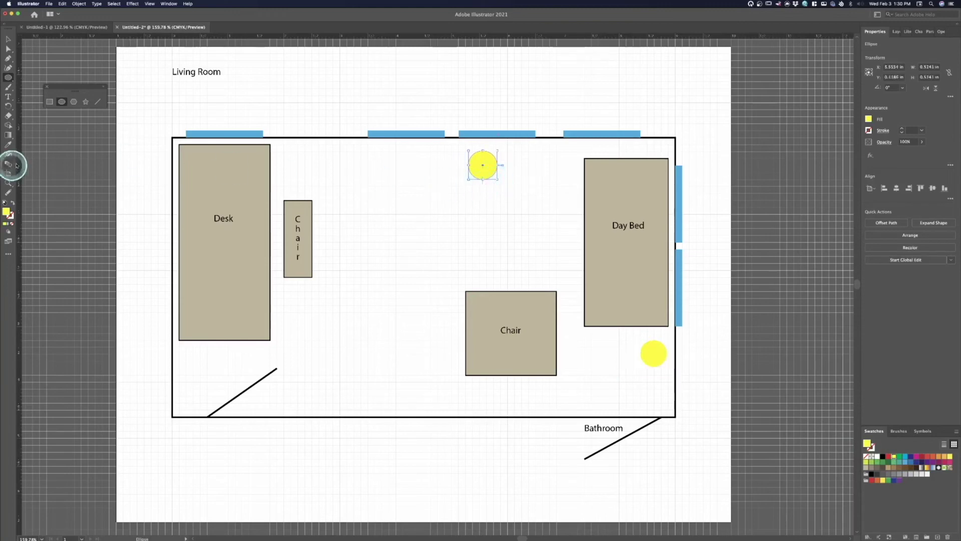
Copy the yellow circle to the Desk's bottom-left and below the room.
{"action": "left_click", "coordinate": [7, 42]}
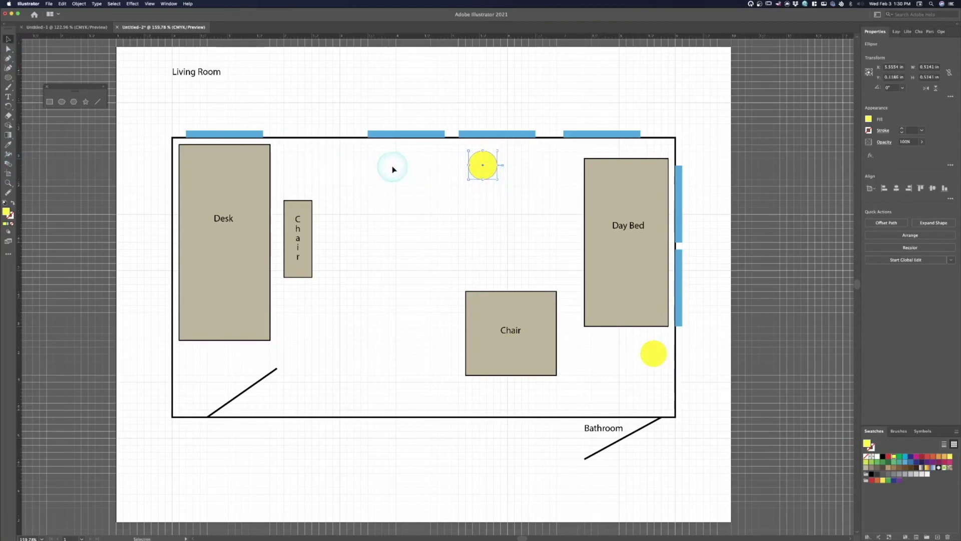
{"action": "left_click_drag", "start_coordinate": [489, 161], "coordinate": [204, 311]}
{"action": "left_click", "coordinate": [283, 315]}
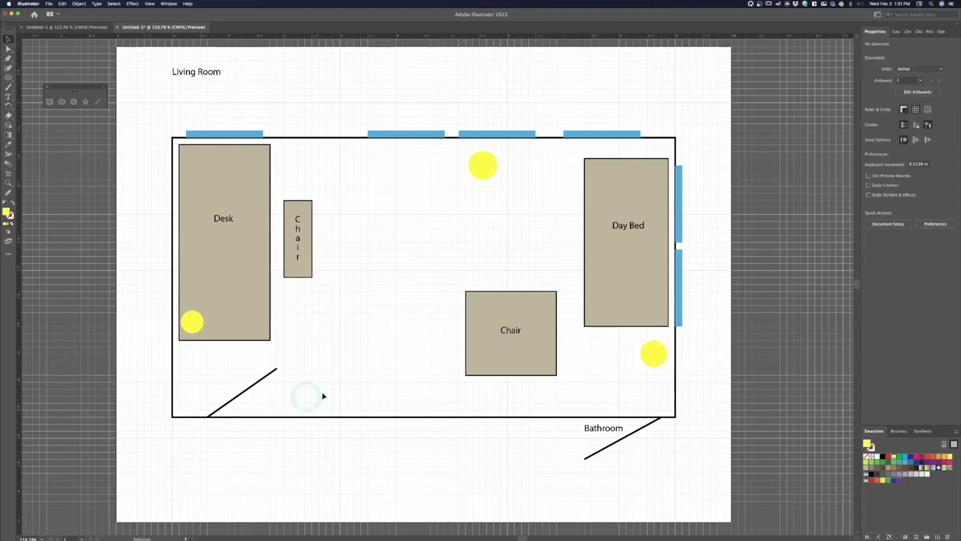
{"action": "left_click_drag", "start_coordinate": [198, 327], "coordinate": [161, 464]}
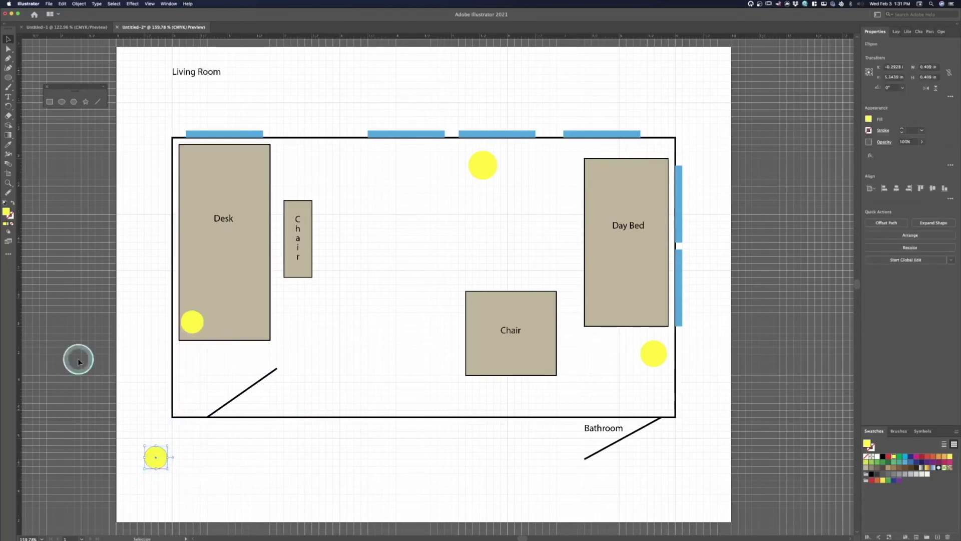
Add the text label 'Practical Light' under the spare yellow circle below the plan.
{"action": "left_click", "coordinate": [8, 97]}
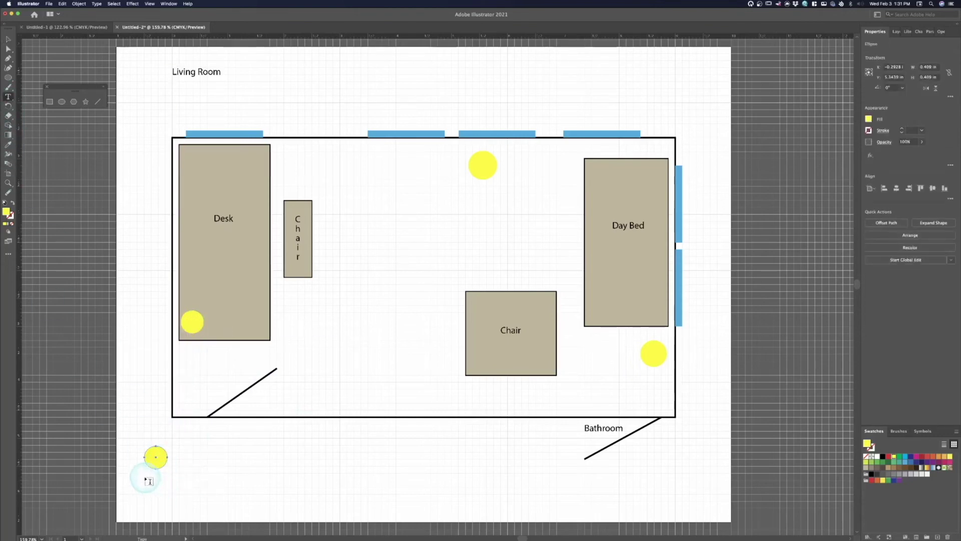
{"action": "left_click", "coordinate": [148, 481]}
{"action": "type", "text": "P"}
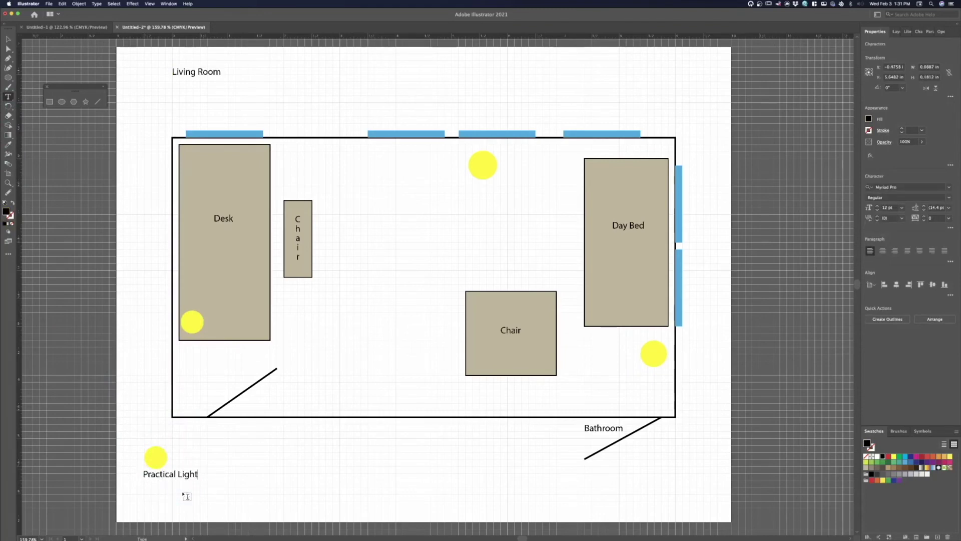
{"action": "type", "text": "ractical Light"}
{"action": "key", "text": "Escape"}
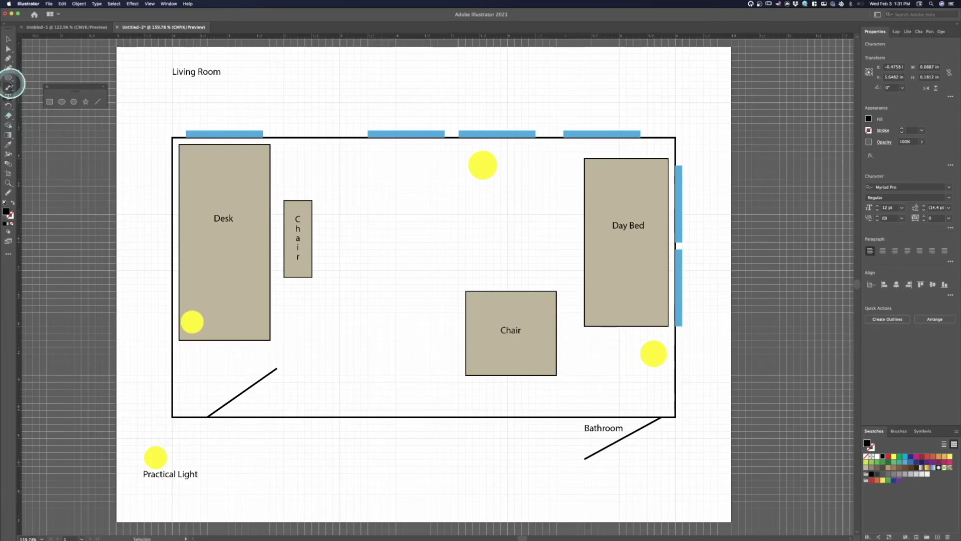
Draw a tiny red-filled square on the left wall.
{"action": "left_click", "coordinate": [49, 102]}
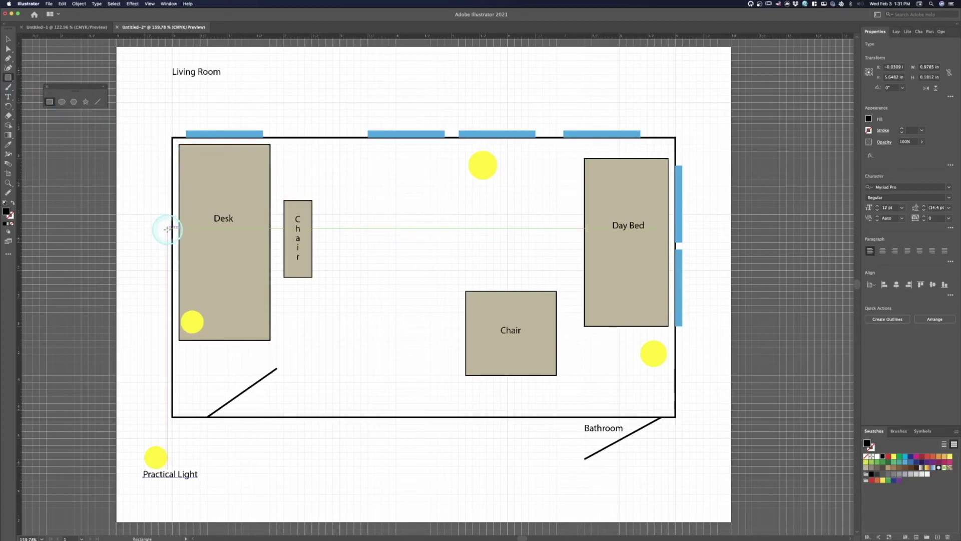
{"action": "left_click_drag", "start_coordinate": [168, 229], "coordinate": [172, 233]}
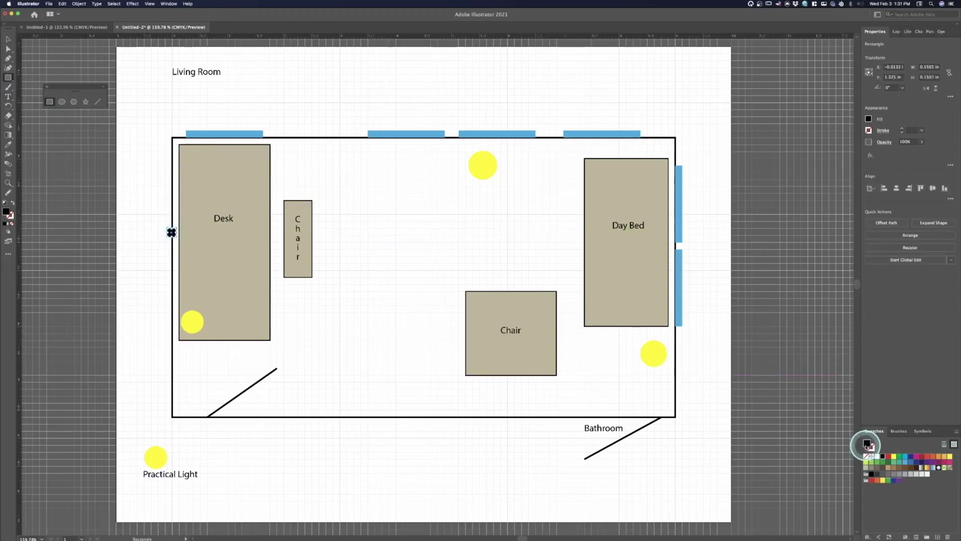
{"action": "left_click", "coordinate": [890, 457]}
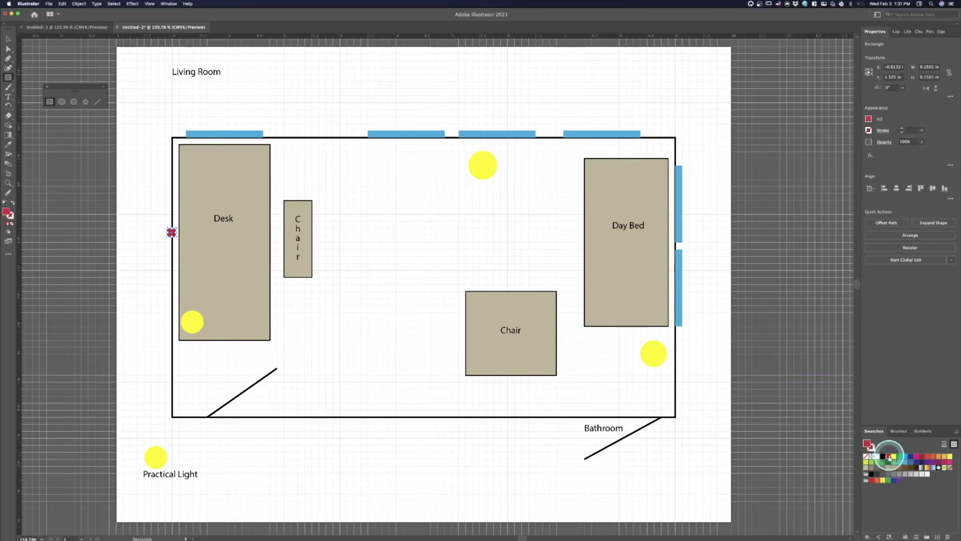
Copy the red square onto the top and bottom walls and twice below the plan.
{"action": "left_click", "coordinate": [8, 39]}
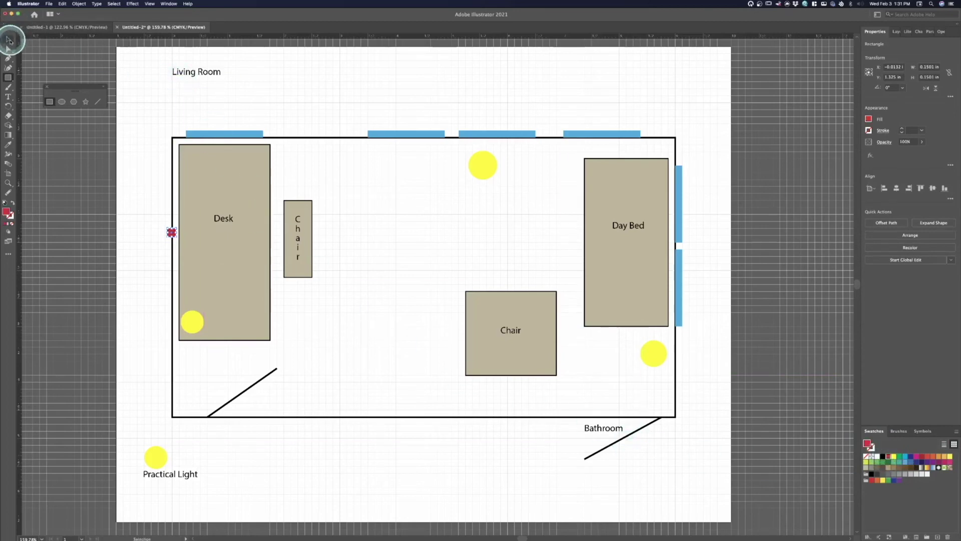
{"action": "left_click", "coordinate": [171, 233]}
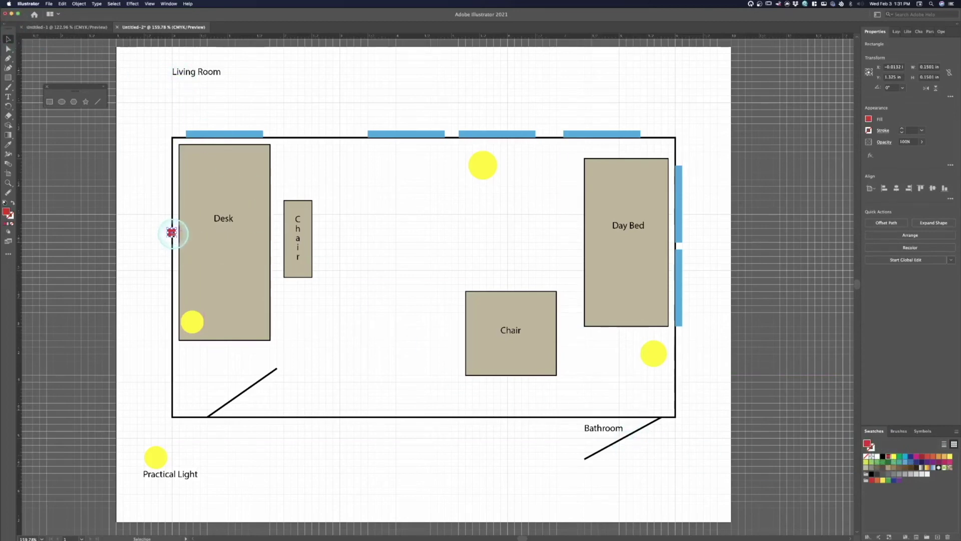
{"action": "left_click_drag", "start_coordinate": [172, 233], "coordinate": [675, 375]}
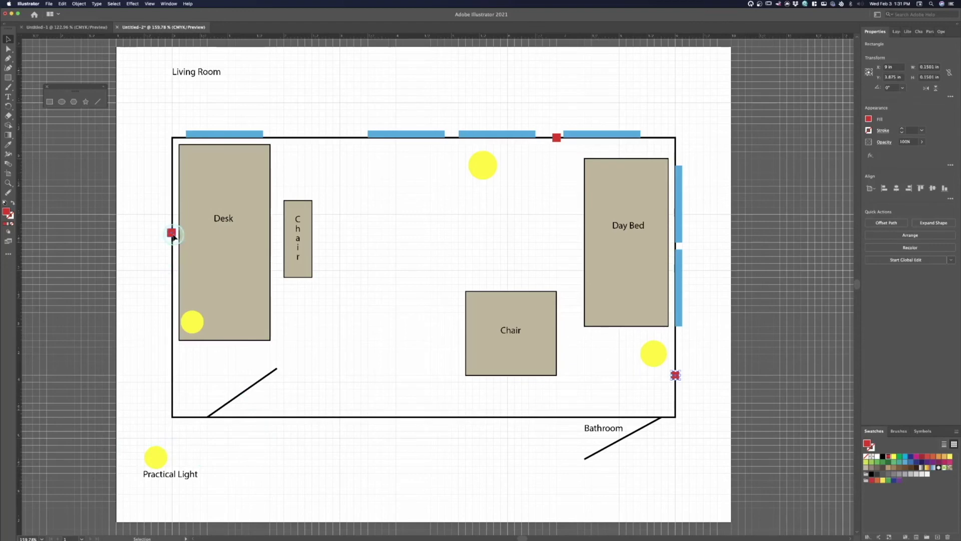
{"action": "left_click_drag", "start_coordinate": [171, 233], "coordinate": [192, 420]}
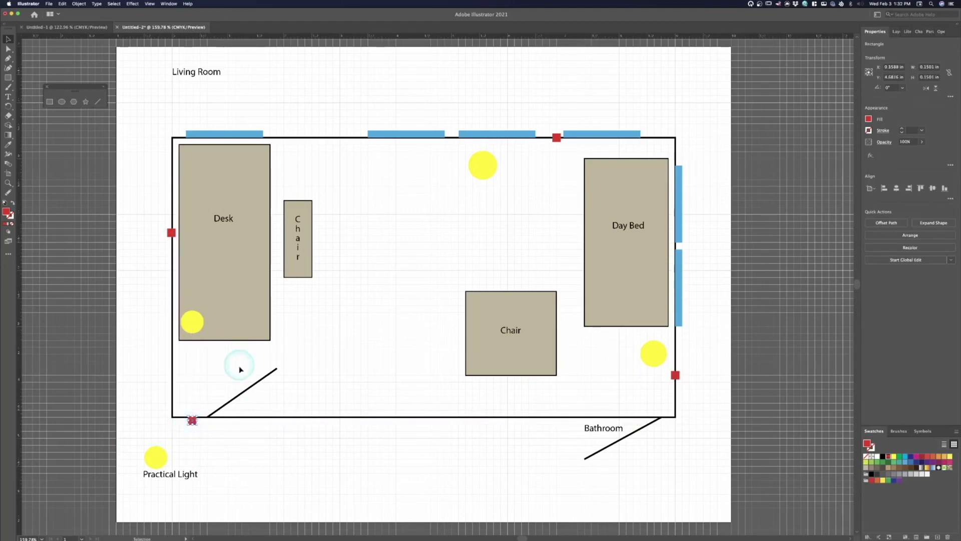
{"action": "left_click_drag", "start_coordinate": [676, 377], "coordinate": [676, 459]}
{"action": "left_click_drag", "start_coordinate": [677, 378], "coordinate": [267, 454]}
Type the label 'Wall Plugs' under the legend's red square.
{"action": "left_click", "coordinate": [8, 97]}
{"action": "left_click", "coordinate": [258, 465]}
{"action": "type", "text": "W"}
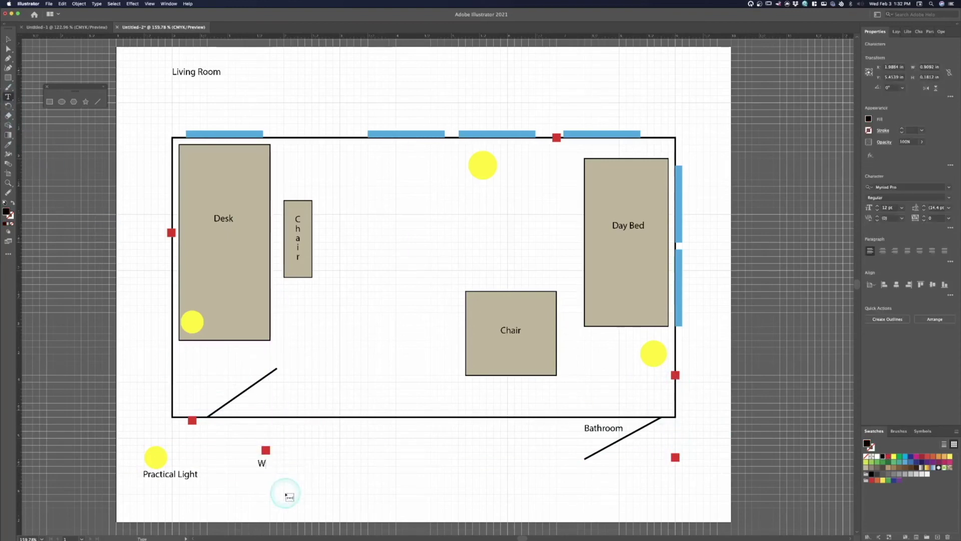
{"action": "type", "text": "all Plugs"}
Nudge the Wall Plugs text and square together into line beside the Practical Light entry.
{"action": "left_click", "coordinate": [8, 39]}
{"action": "left_click_drag", "start_coordinate": [253, 445], "coordinate": [317, 482]}
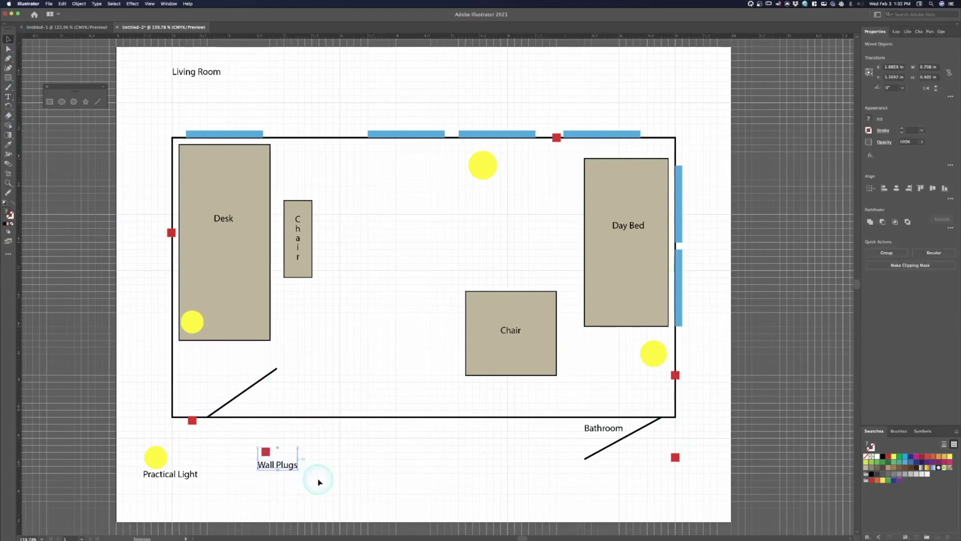
{"action": "key", "text": "shift+Down"}
{"action": "key", "text": "shift+Left"}
{"action": "key", "text": "Down"}
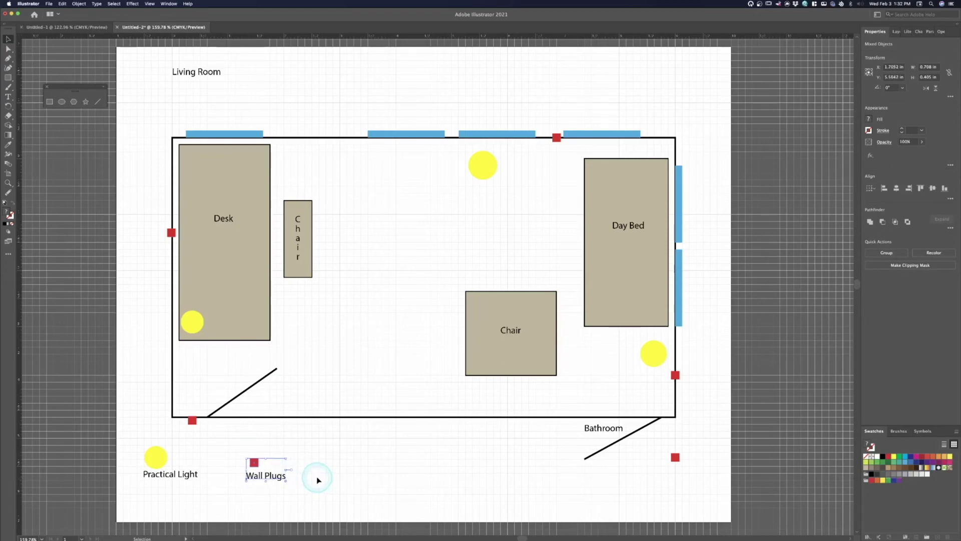
{"action": "key", "text": "shift+Left"}
{"action": "key", "text": "shift+Left"}
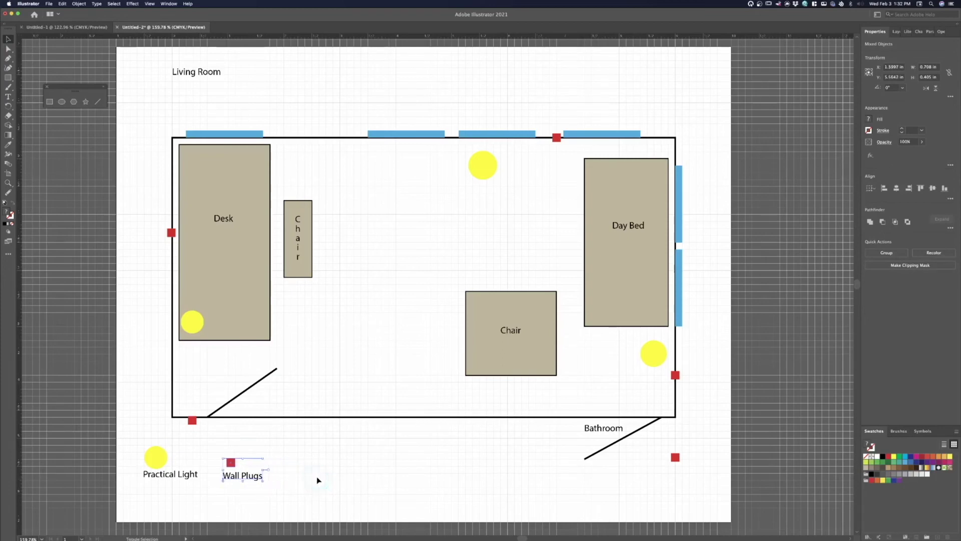
{"action": "key", "text": "Right"}
{"action": "key", "text": "Right"}
{"action": "key", "text": "Right"}
{"action": "key", "text": "Right"}
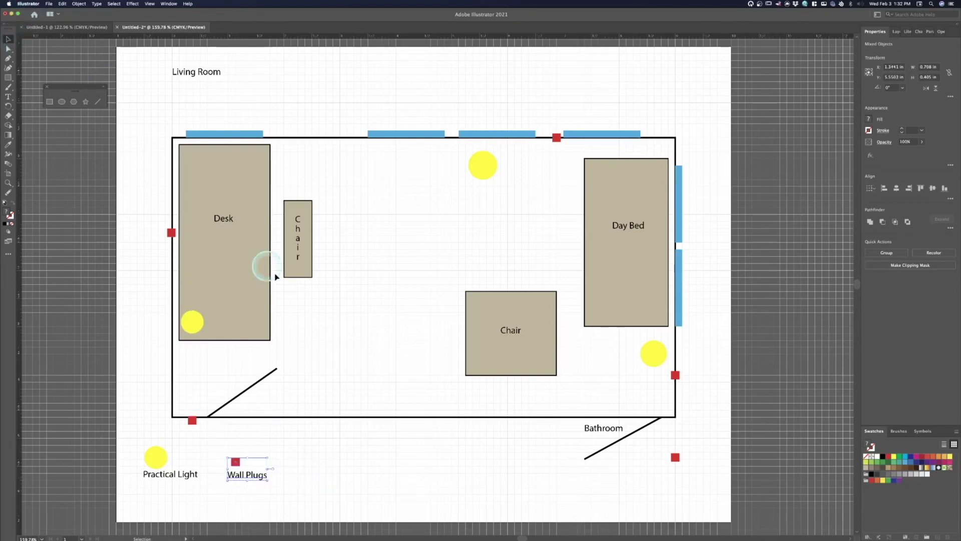
{"action": "left_click", "coordinate": [414, 490]}
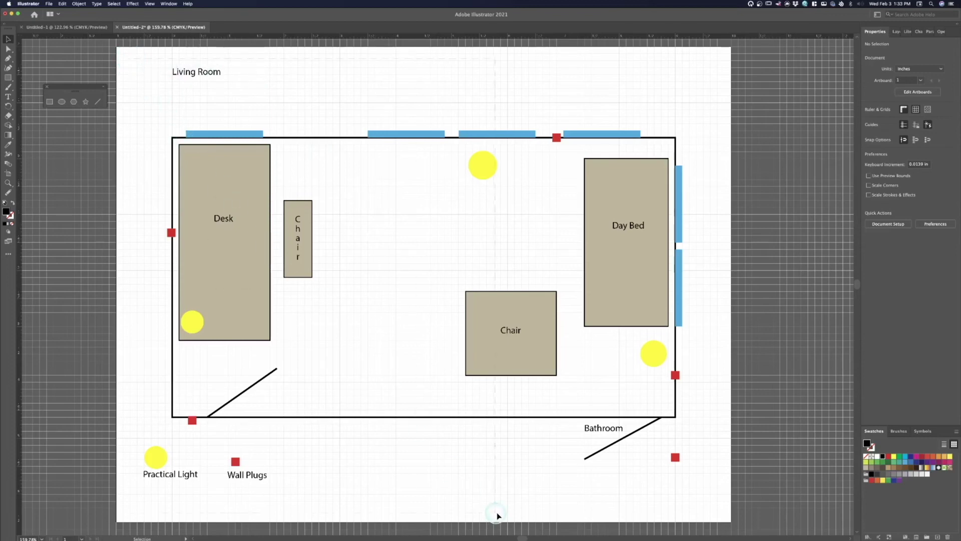
Select every piece of the floor plan and lock the selection via Object > Lock.
{"action": "left_click_drag", "start_coordinate": [649, 514], "coordinate": [714, 502]}
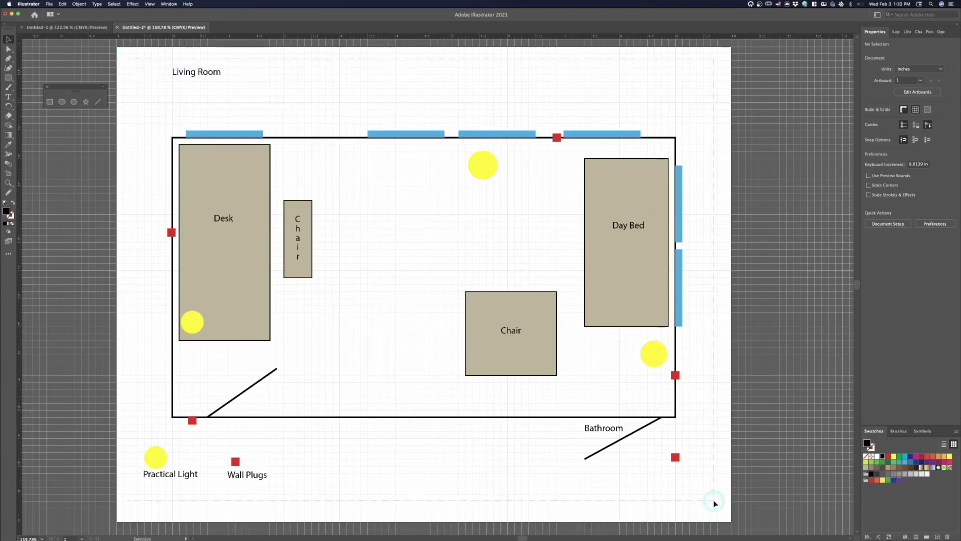
{"action": "left_click", "coordinate": [62, 4]}
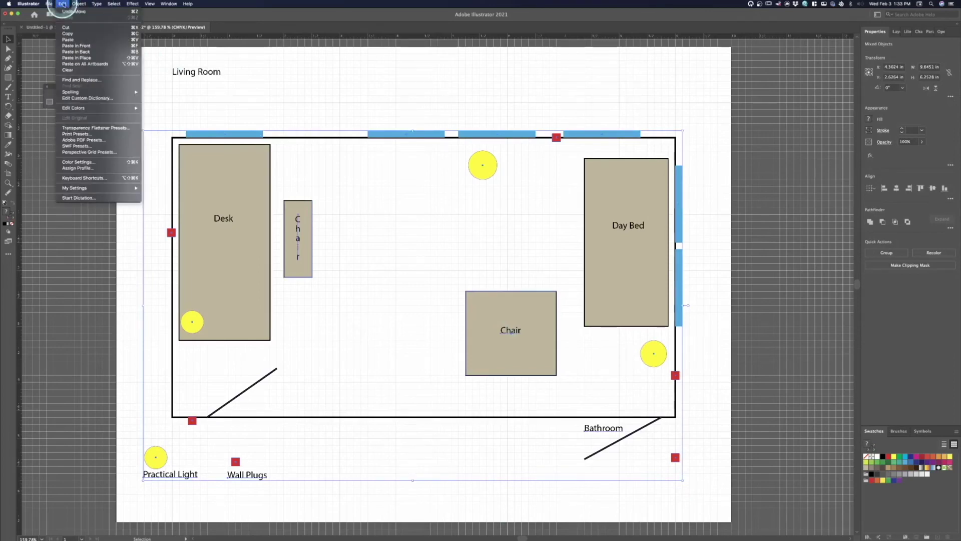
{"action": "mouse_move", "coordinate": [77, 4]}
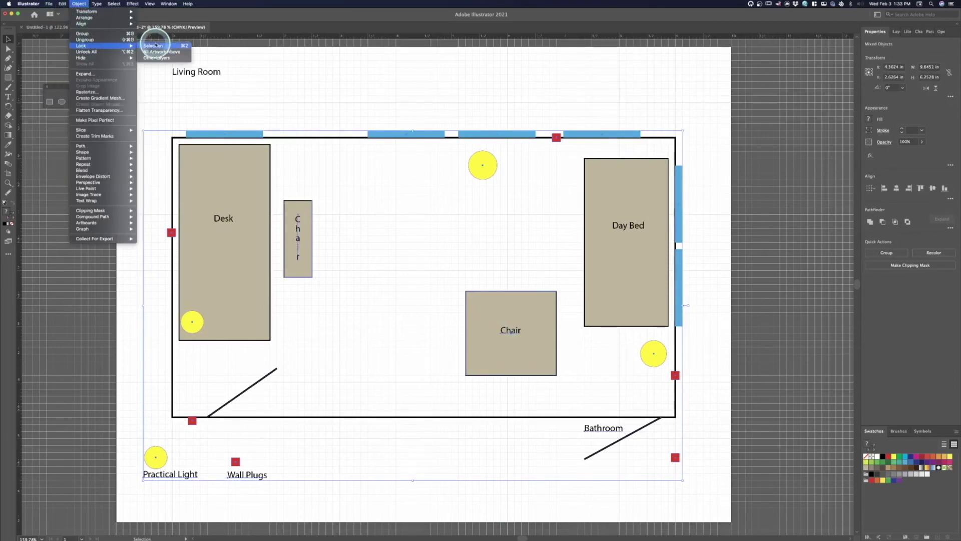
{"action": "left_click", "coordinate": [200, 94]}
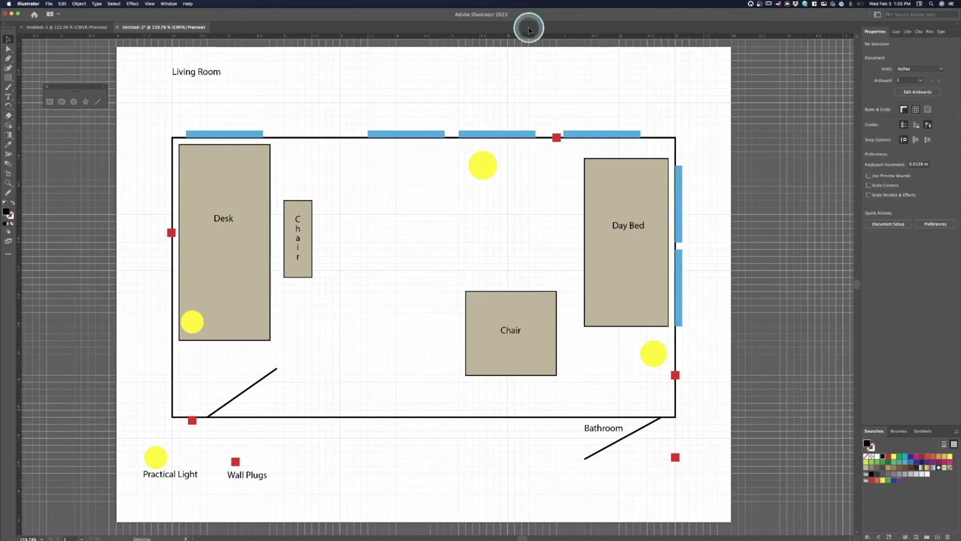
Show the Artboards panel, undoing an accidentally added second artboard.
{"action": "left_click", "coordinate": [168, 4]}
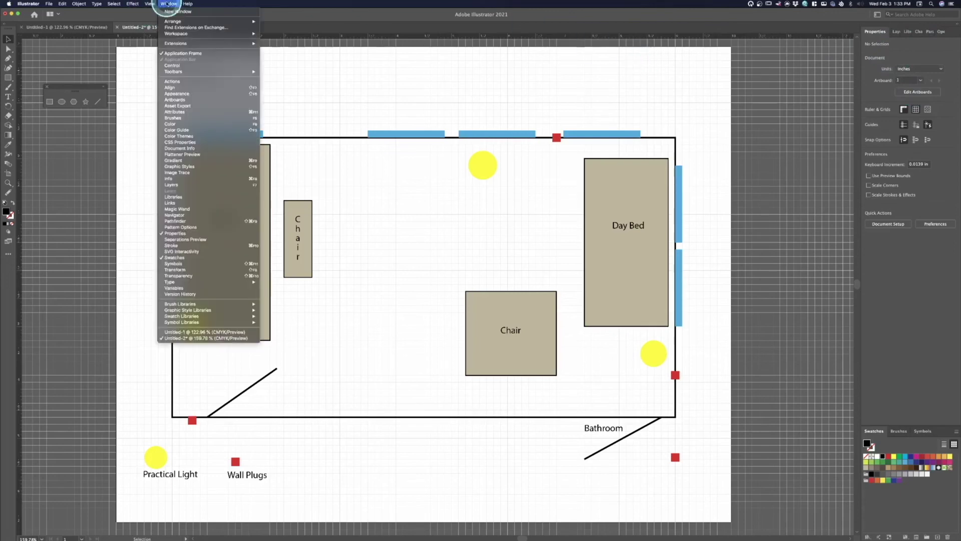
{"action": "left_click", "coordinate": [210, 100]}
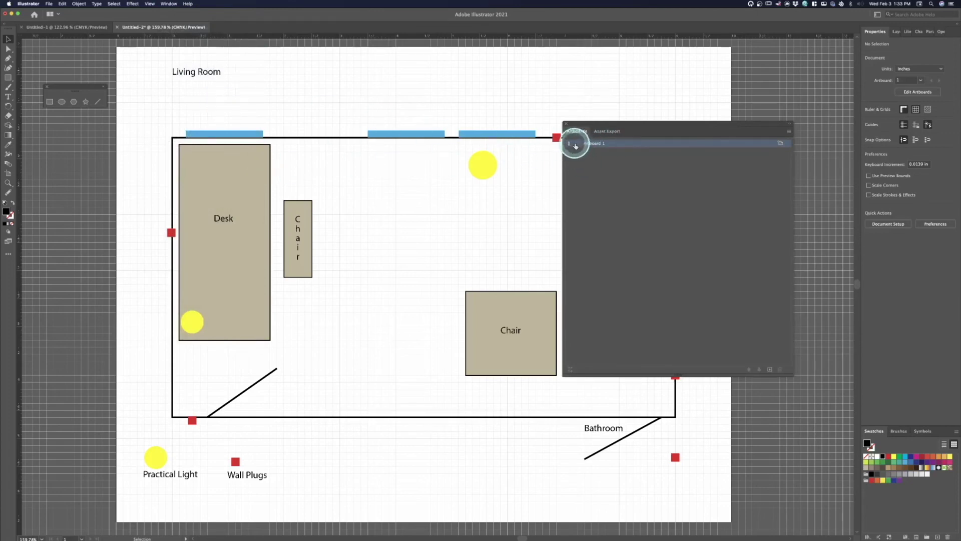
{"action": "left_click", "coordinate": [770, 370]}
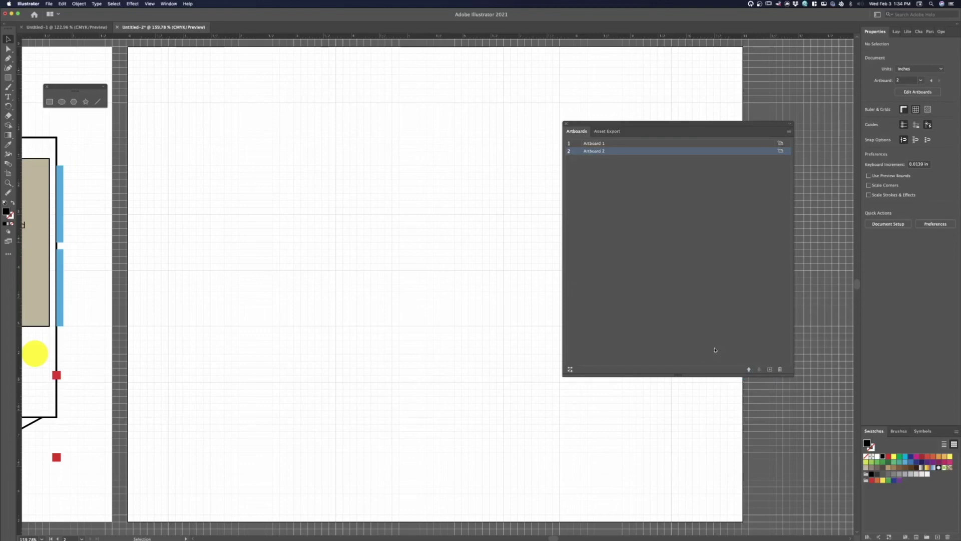
{"action": "key", "text": "super+z"}
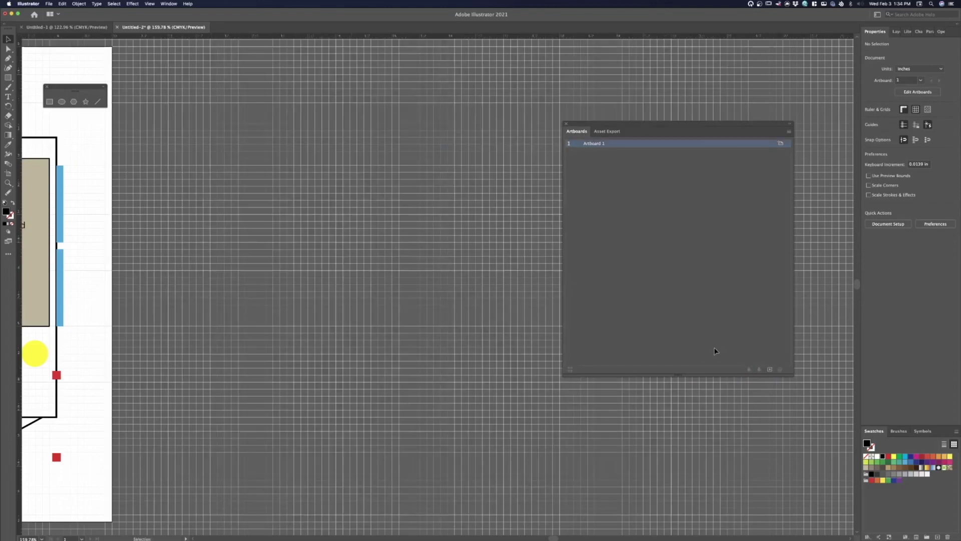
Rename Artboard 1 to 'Living Room Floorplan'.
{"action": "double_click", "coordinate": [592, 144]}
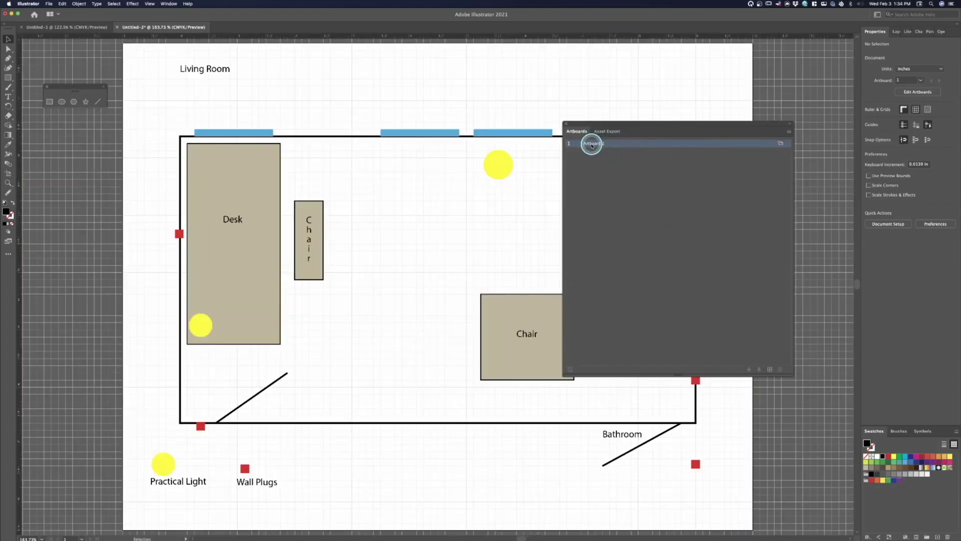
{"action": "double_click", "coordinate": [596, 144]}
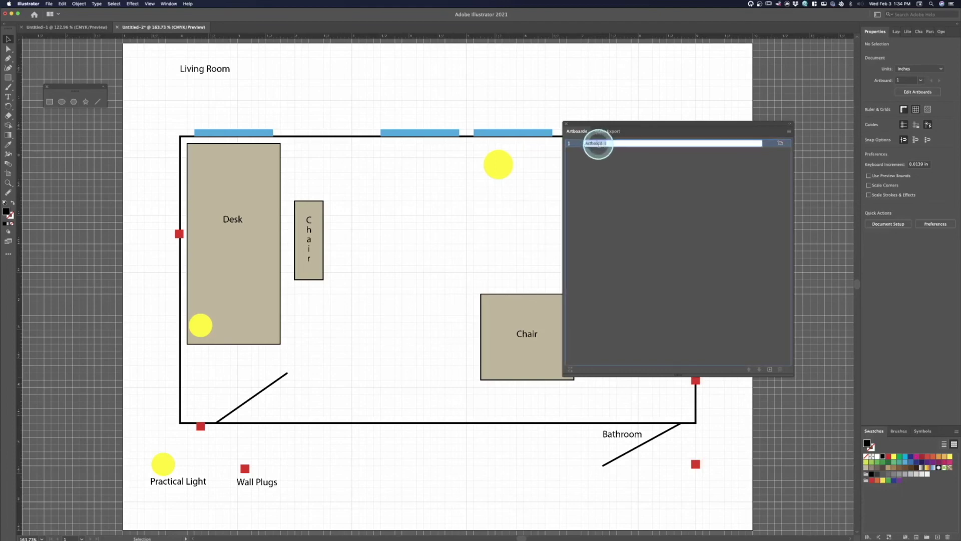
{"action": "type", "text": "L"}
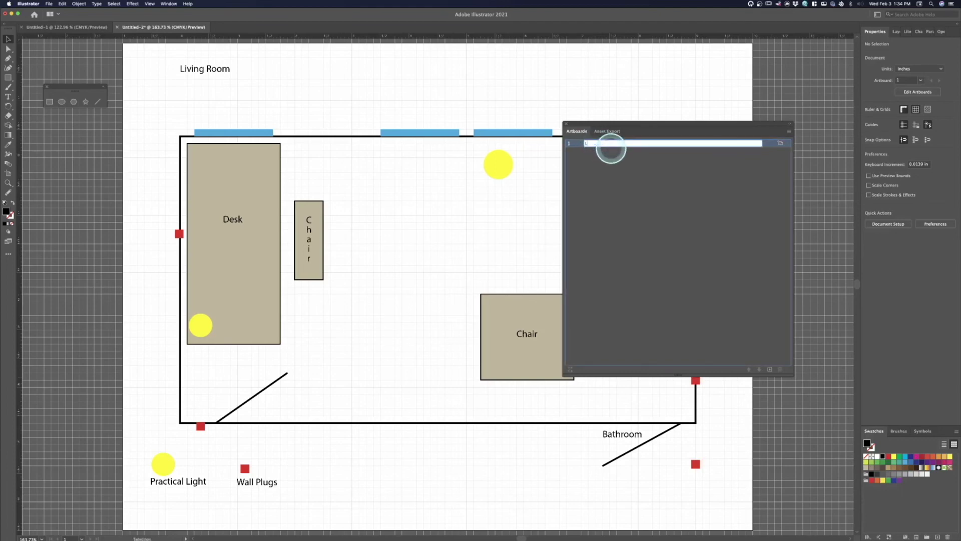
{"action": "type", "text": "iving Room Floorplan"}
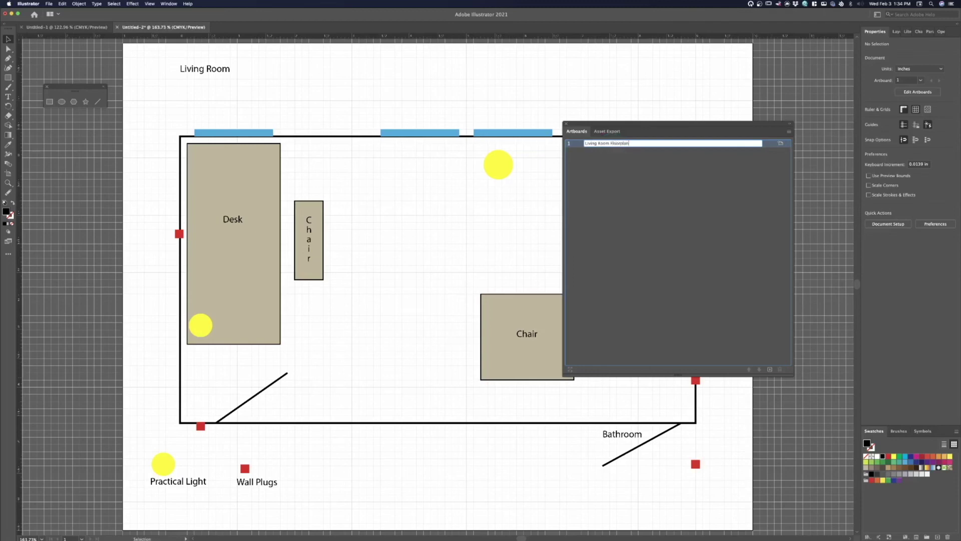
{"action": "key", "text": "Return"}
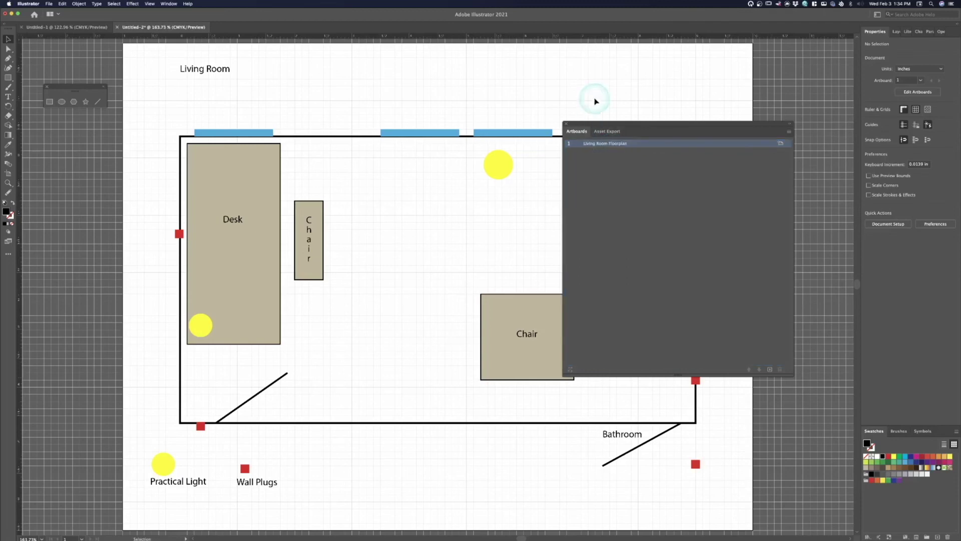
Try duplicating the artboard, dismiss the locked-objects alert and delete the incomplete copy.
{"action": "left_click", "coordinate": [613, 144]}
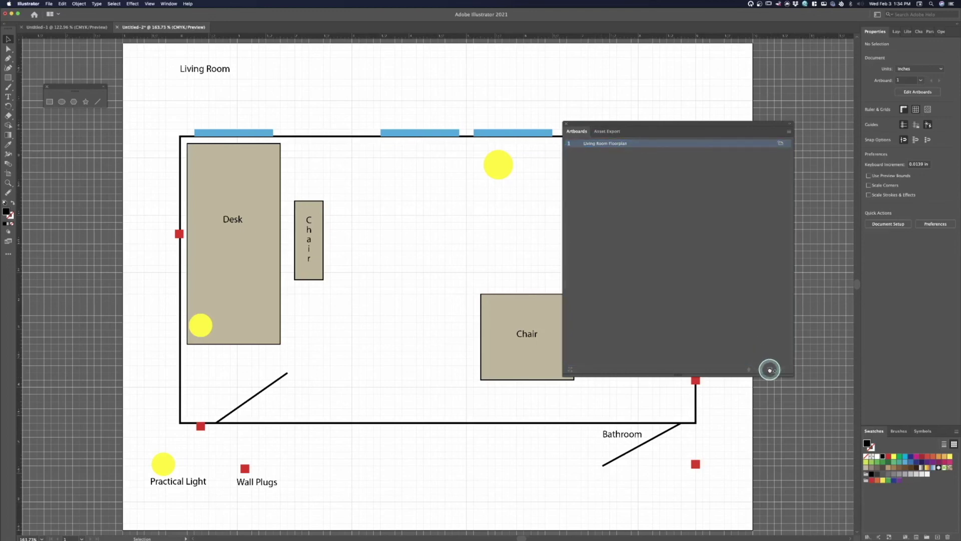
{"action": "left_click", "coordinate": [770, 370]}
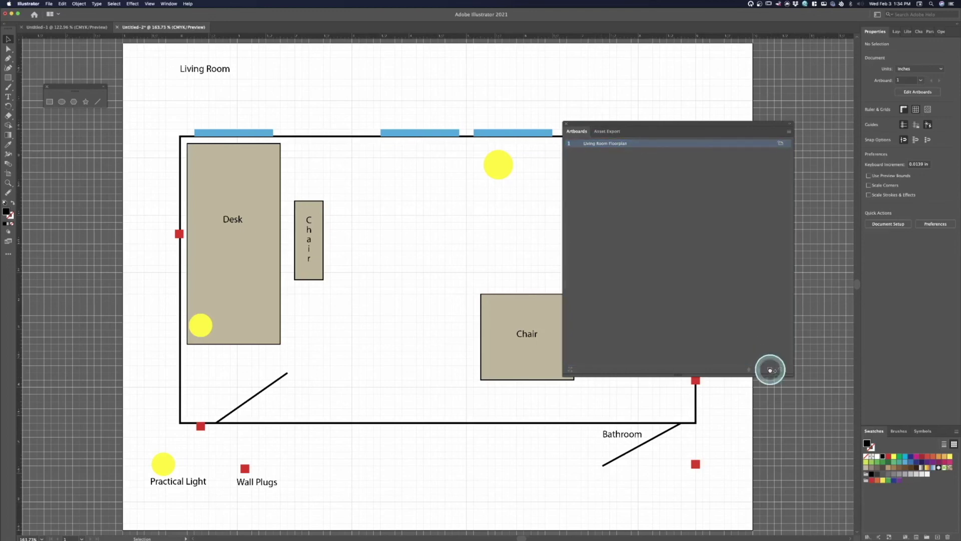
{"action": "left_click", "coordinate": [552, 288]}
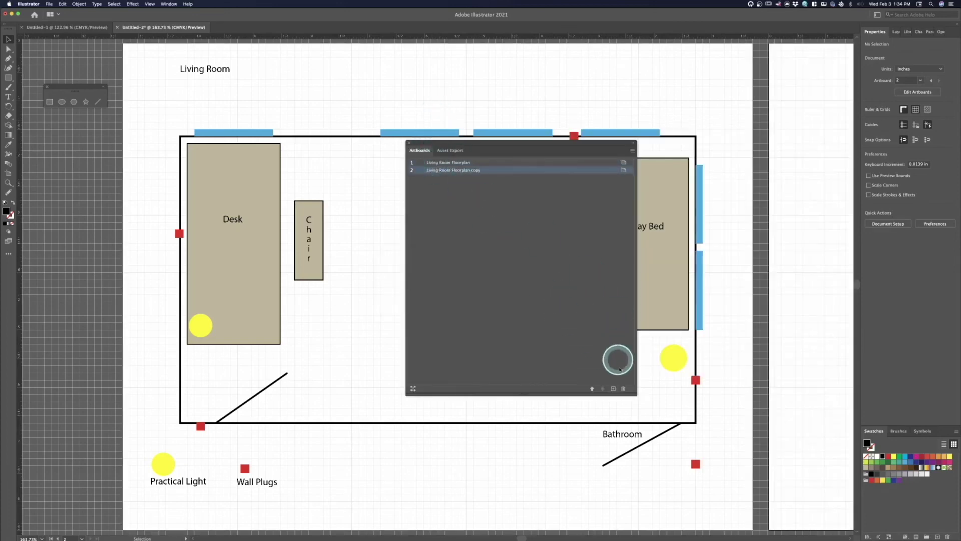
{"action": "left_click", "coordinate": [623, 388]}
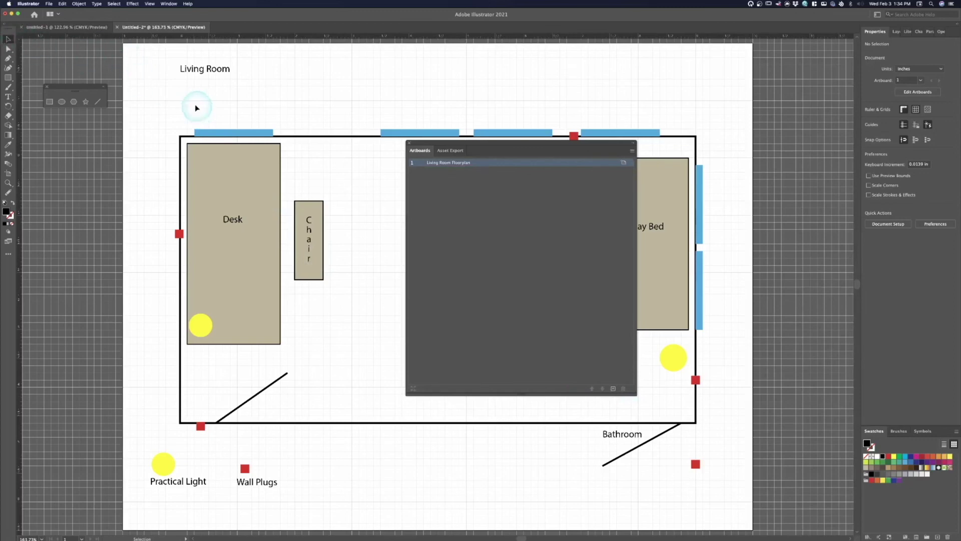
Unlock all artwork, duplicate the artboard with its artwork, and bring the copy into view.
{"action": "left_click", "coordinate": [79, 4]}
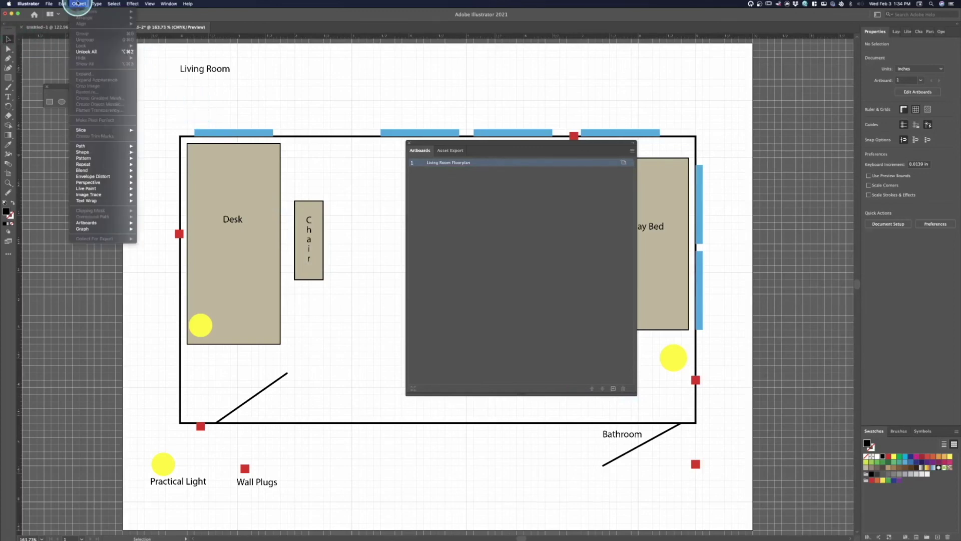
{"action": "left_click", "coordinate": [95, 52]}
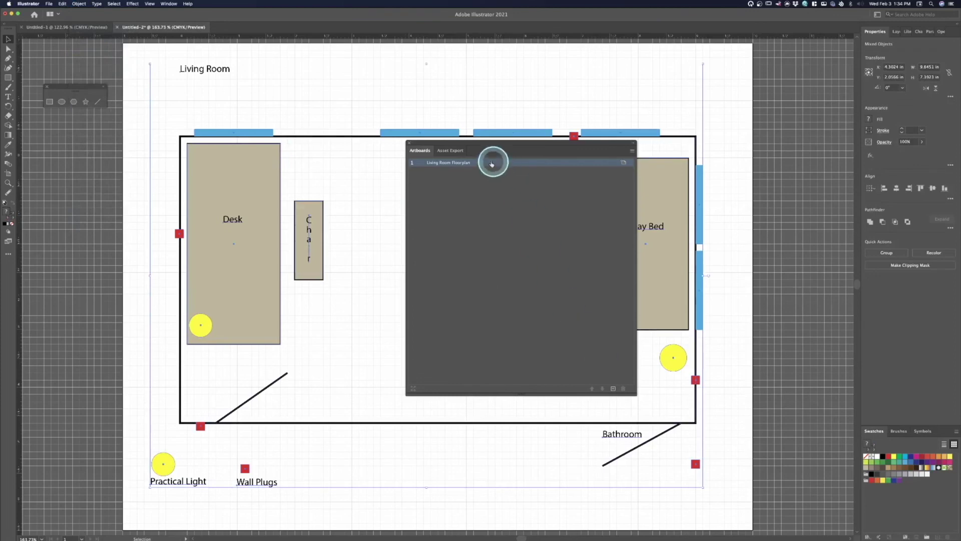
{"action": "left_click", "coordinate": [613, 390]}
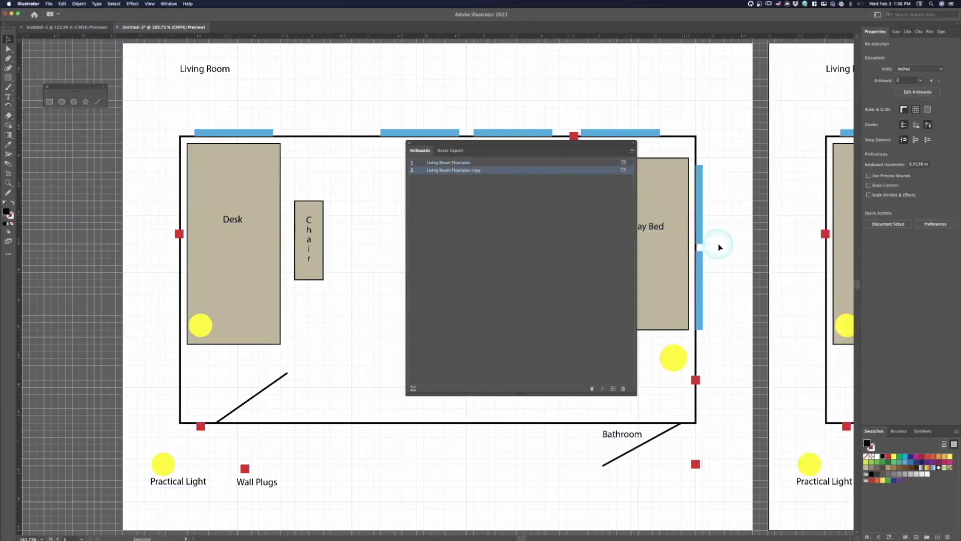
{"action": "key", "text": "h"}
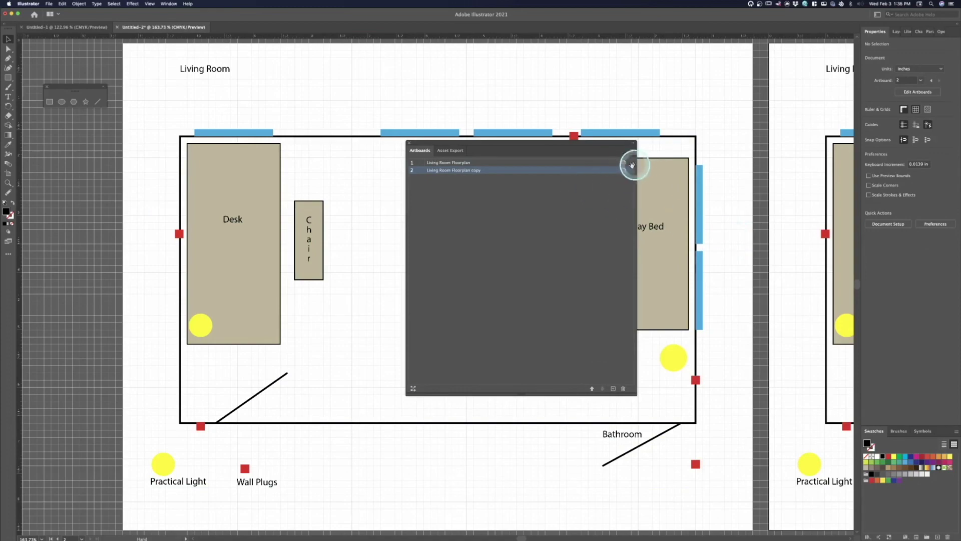
{"action": "left_click_drag", "start_coordinate": [800, 250], "coordinate": [729, 242]}
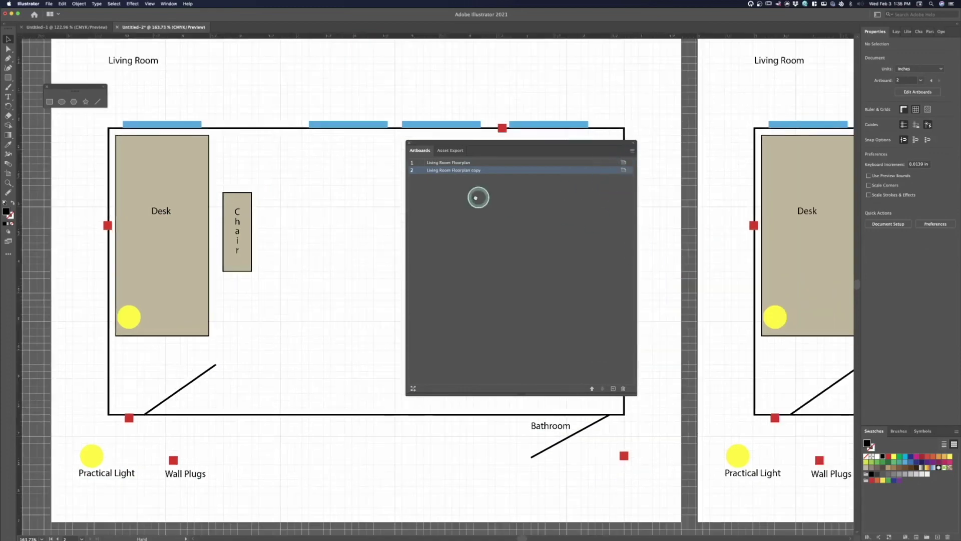
{"action": "scroll", "coordinate": [476, 198], "scroll_direction": "right", "scroll_amount": 10}
{"action": "scroll", "coordinate": [503, 159], "scroll_direction": "right", "scroll_amount": 8}
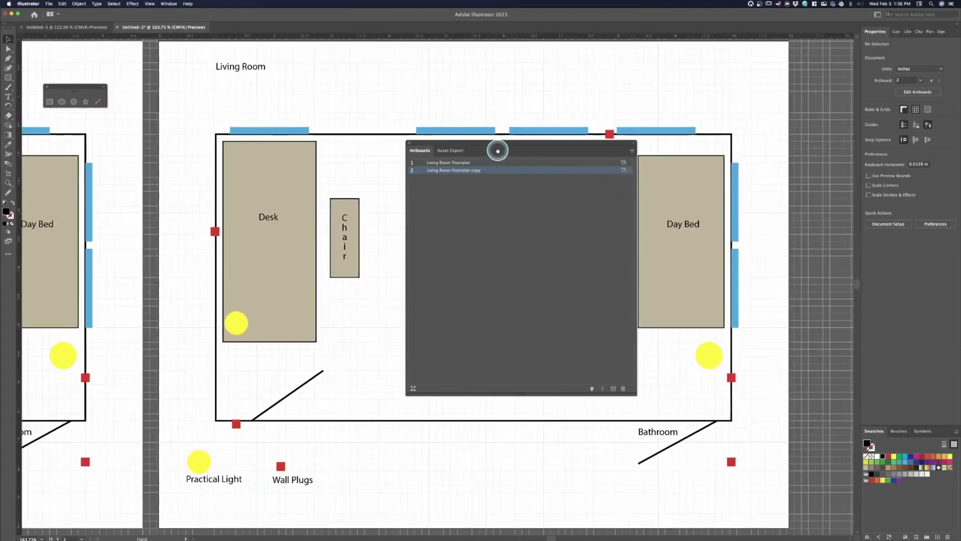
{"action": "key", "text": "v"}
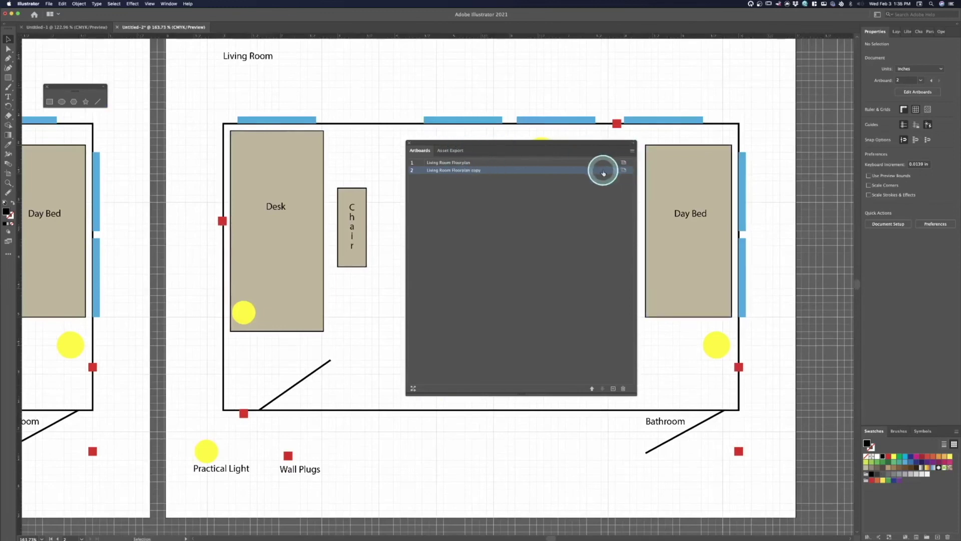
{"action": "left_click", "coordinate": [476, 170]}
Rename the second artboard to 'Living Room Floorplan Lighting Plan'.
{"action": "double_click", "coordinate": [474, 171]}
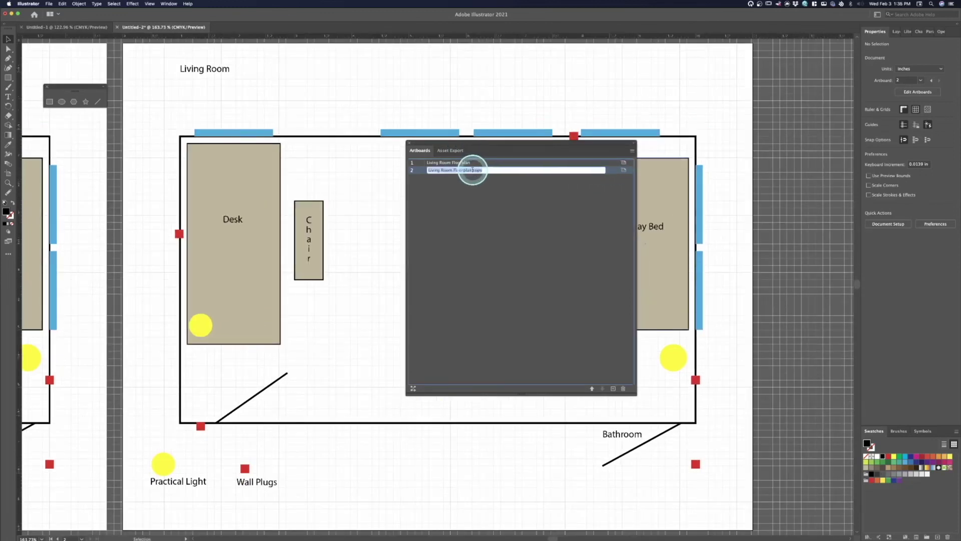
{"action": "left_click_drag", "start_coordinate": [472, 170], "coordinate": [493, 172]}
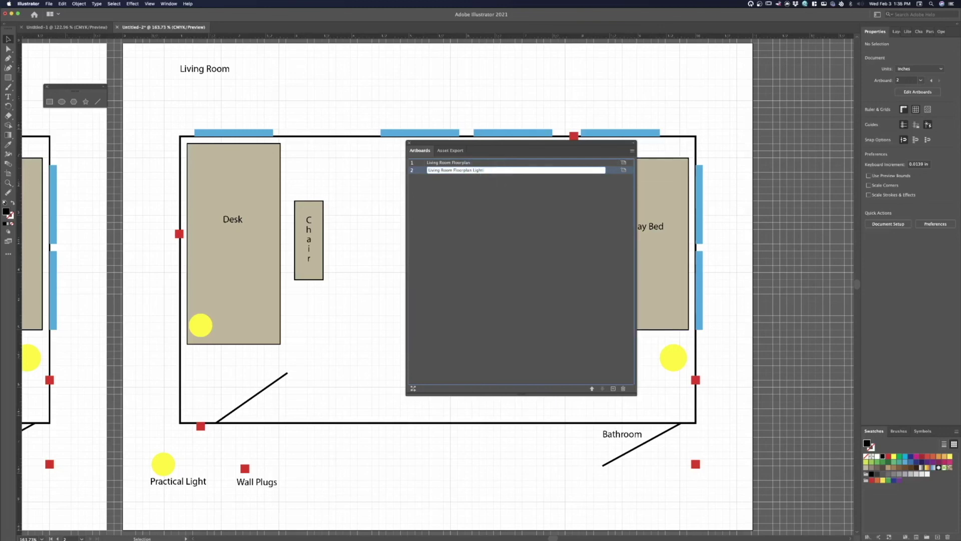
{"action": "type", "text": "Lighting Plan"}
{"action": "key", "text": "Return"}
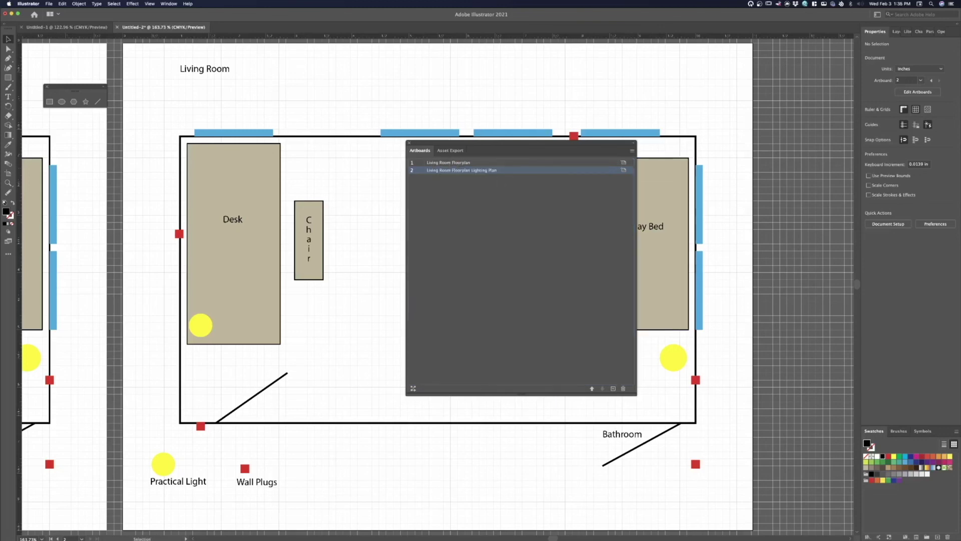
Close the Artboards panel, then select all the artwork and deselect it from the Edit menu.
{"action": "left_click_drag", "start_coordinate": [468, 137], "coordinate": [592, 117]}
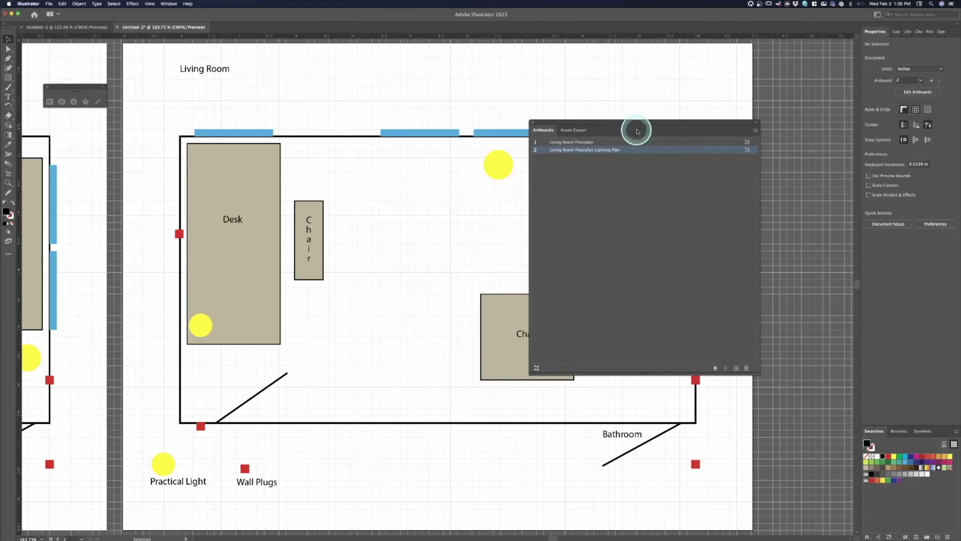
{"action": "left_click", "coordinate": [533, 123]}
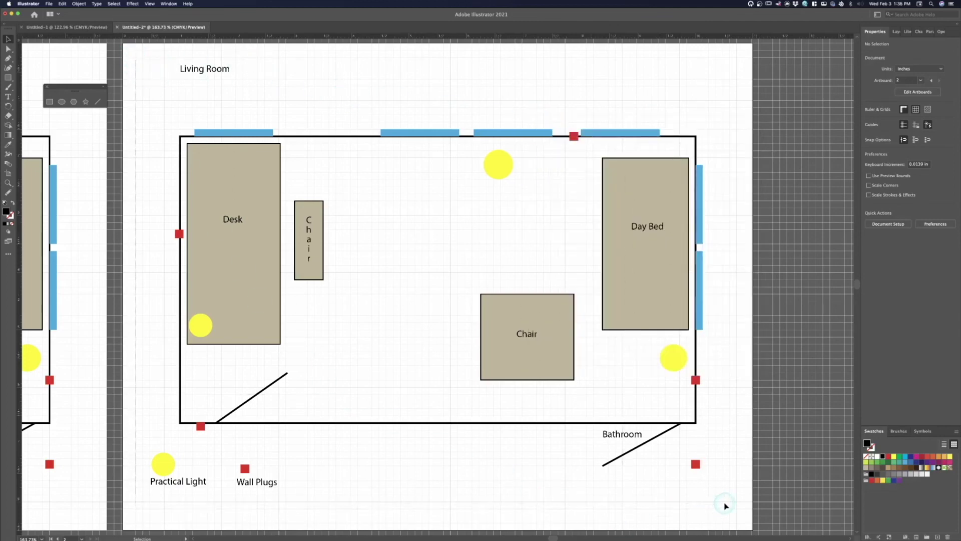
{"action": "key", "text": "alt+super+a"}
{"action": "left_click", "coordinate": [62, 4]}
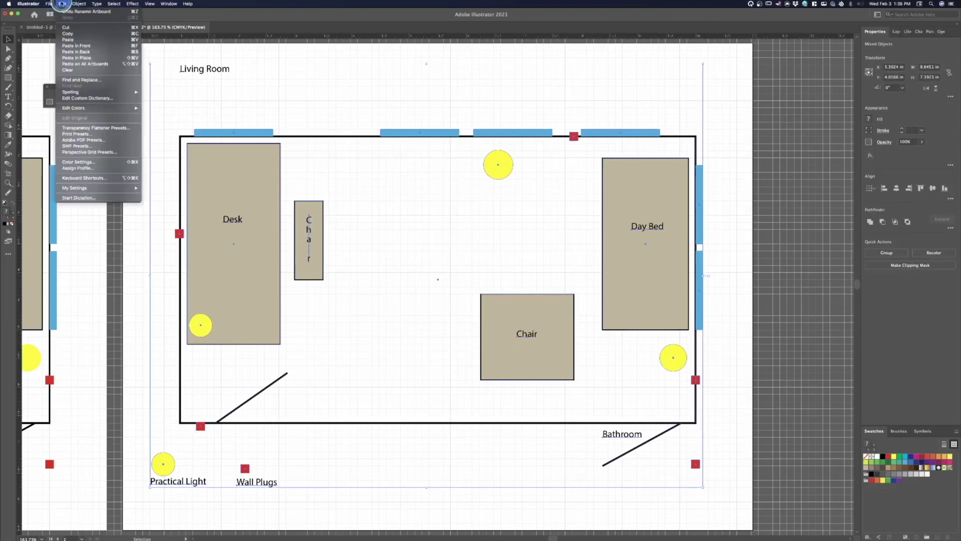
{"action": "mouse_move", "coordinate": [79, 4]}
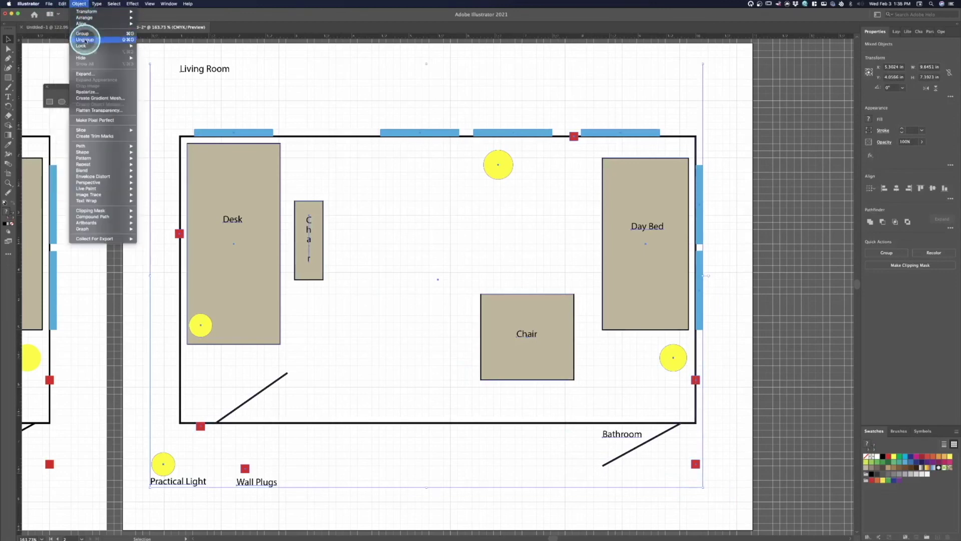
{"action": "left_click", "coordinate": [155, 50]}
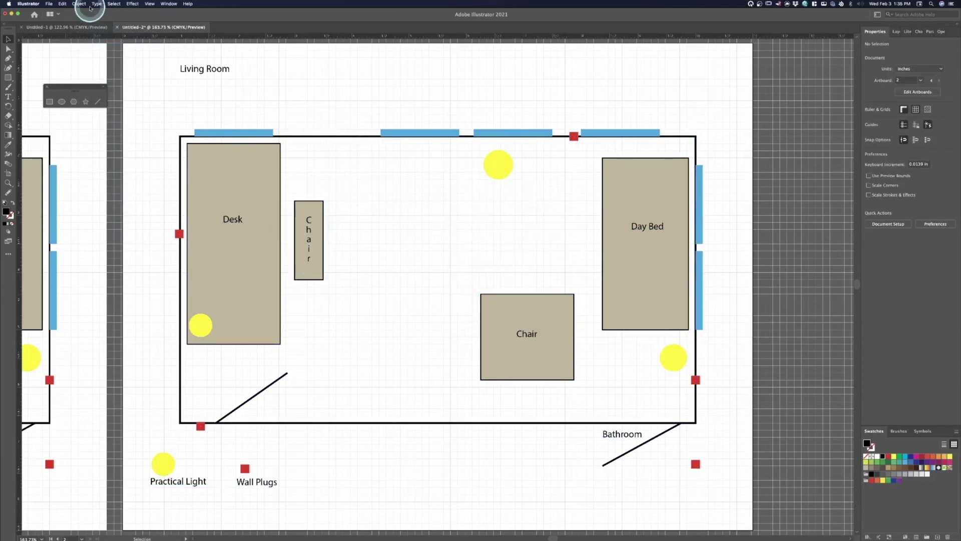
Open the recent Floor plan icons.ai and bring its light, actor and camera icons into the plan.
{"action": "left_click", "coordinate": [49, 4]}
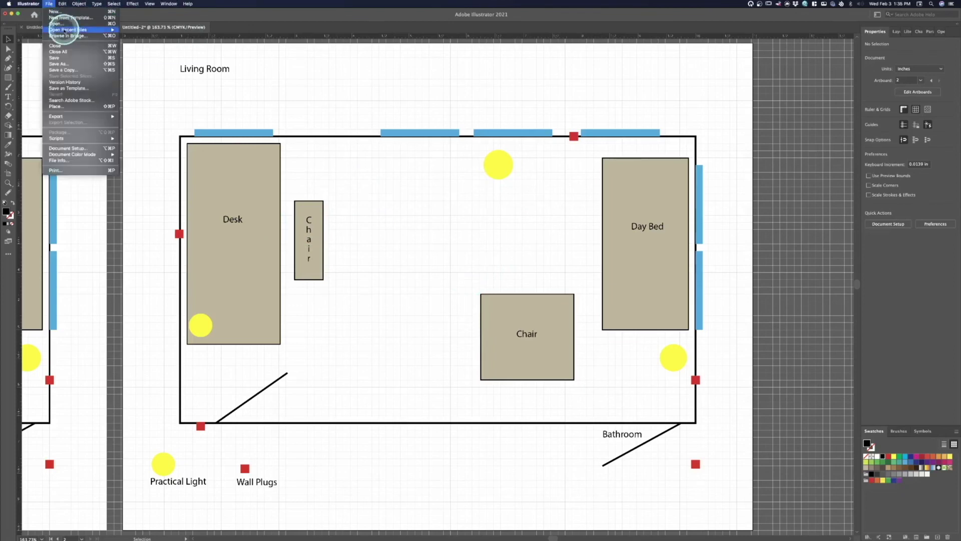
{"action": "mouse_move", "coordinate": [65, 30]}
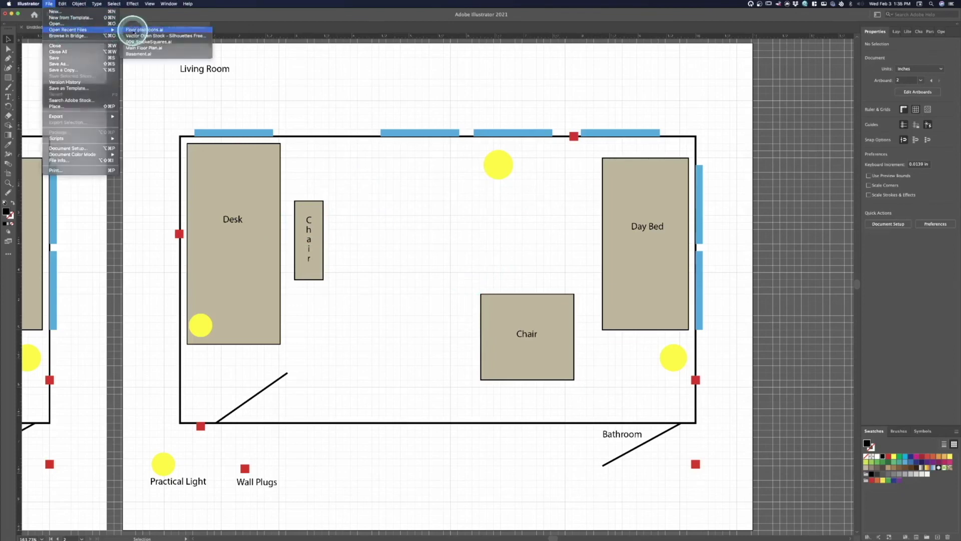
{"action": "left_click", "coordinate": [131, 30]}
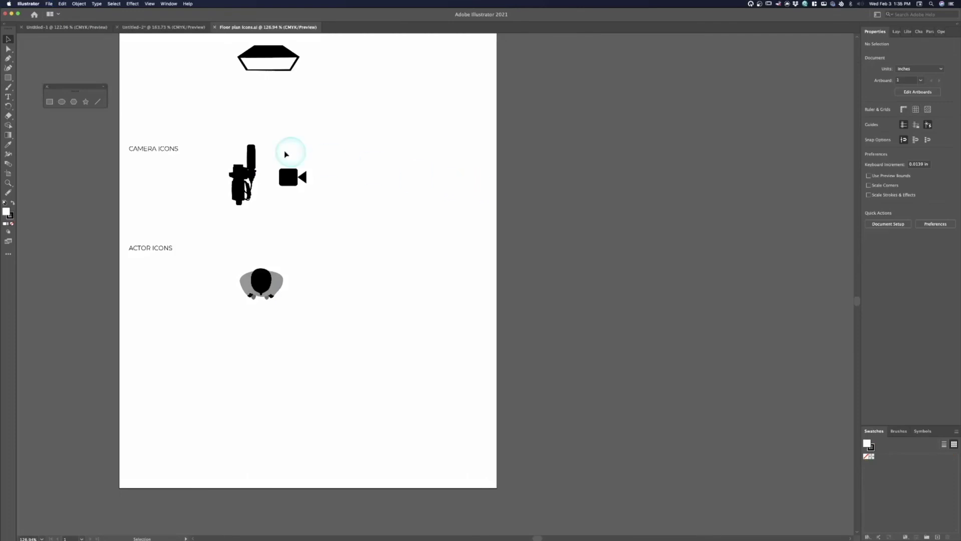
{"action": "left_click_drag", "start_coordinate": [268, 58], "coordinate": [443, 287]}
{"action": "key", "text": "super+grave"}
{"action": "left_click_drag", "start_coordinate": [259, 278], "coordinate": [157, 25]}
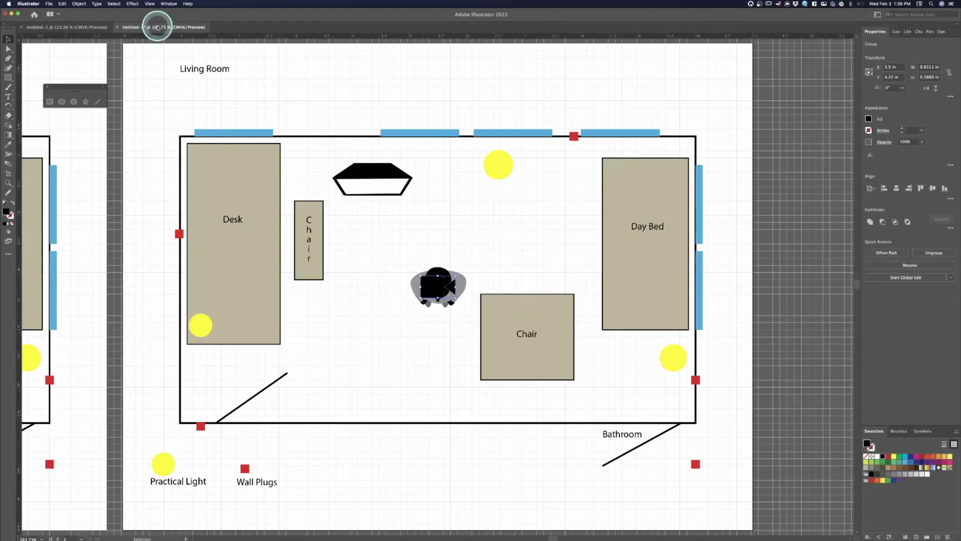
Save as 'Floor Plan Living Room' on Media SSD 3, then move the camera icon onto the desk.
{"action": "key", "text": "super+s"}
{"action": "scroll", "coordinate": [331, 231], "scroll_direction": "down", "scroll_amount": 5}
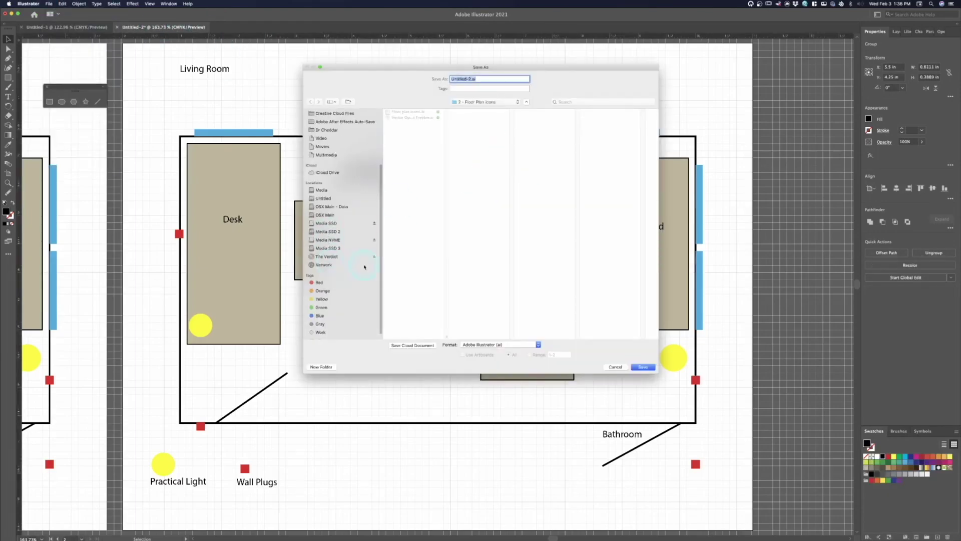
{"action": "left_click", "coordinate": [328, 248]}
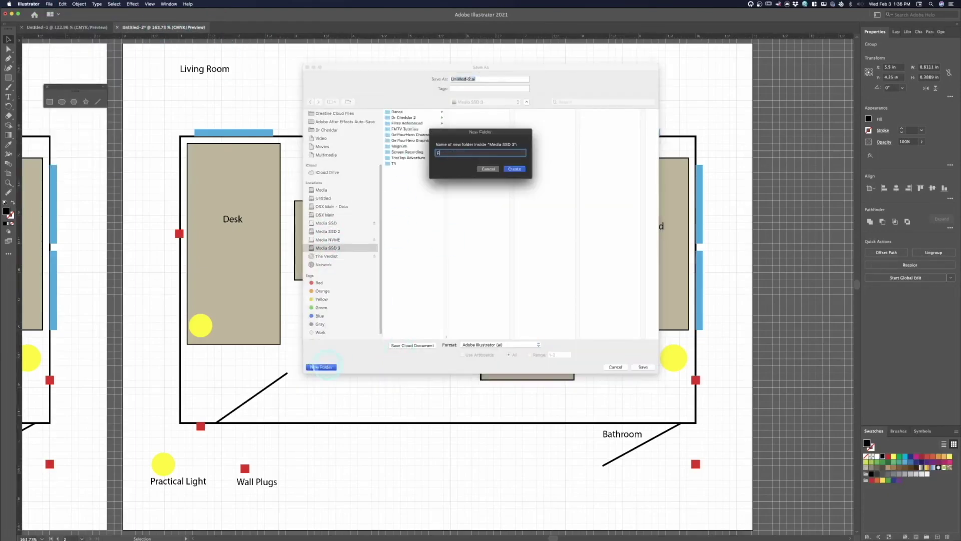
{"action": "type", "text": "Floor Plan Living Room"}
{"action": "key", "text": "Return"}
{"action": "key", "text": "Return"}
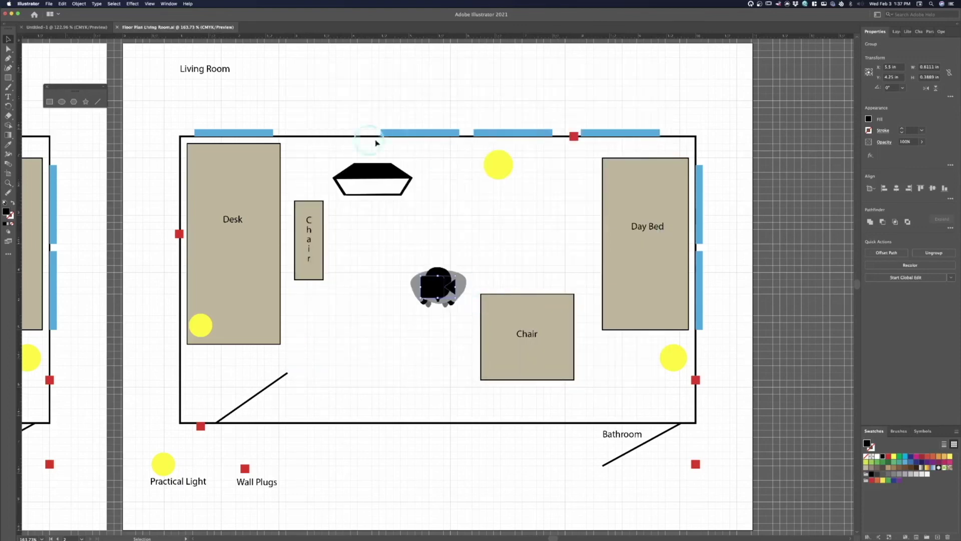
{"action": "left_click_drag", "start_coordinate": [425, 281], "coordinate": [547, 301]}
Place actor figures on the small chair and Chair, and move the light below the small chair.
{"action": "left_click_drag", "start_coordinate": [373, 185], "coordinate": [373, 350]}
{"action": "left_click_drag", "start_coordinate": [75, 86], "coordinate": [67, 51]}
{"action": "left_click", "coordinate": [166, 141]}
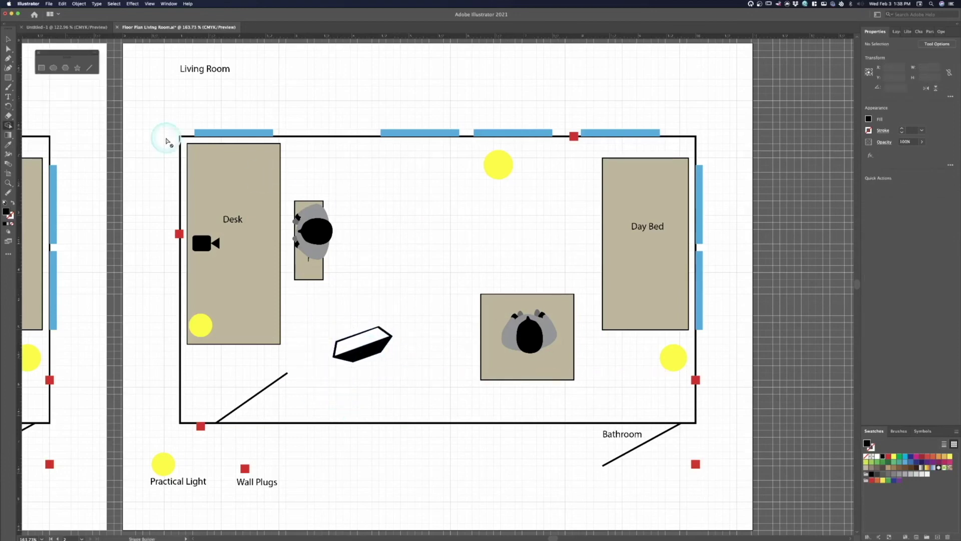
{"action": "key", "text": "shift+m"}
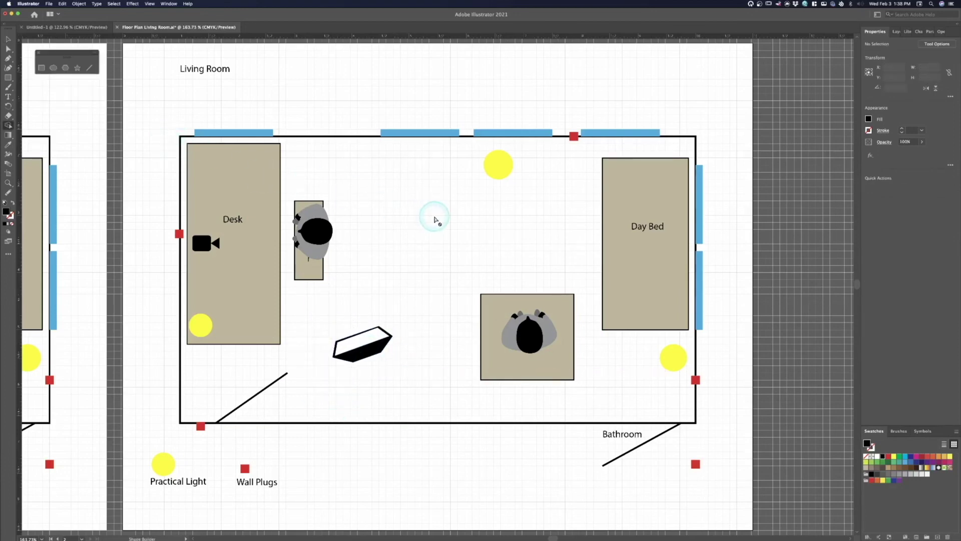